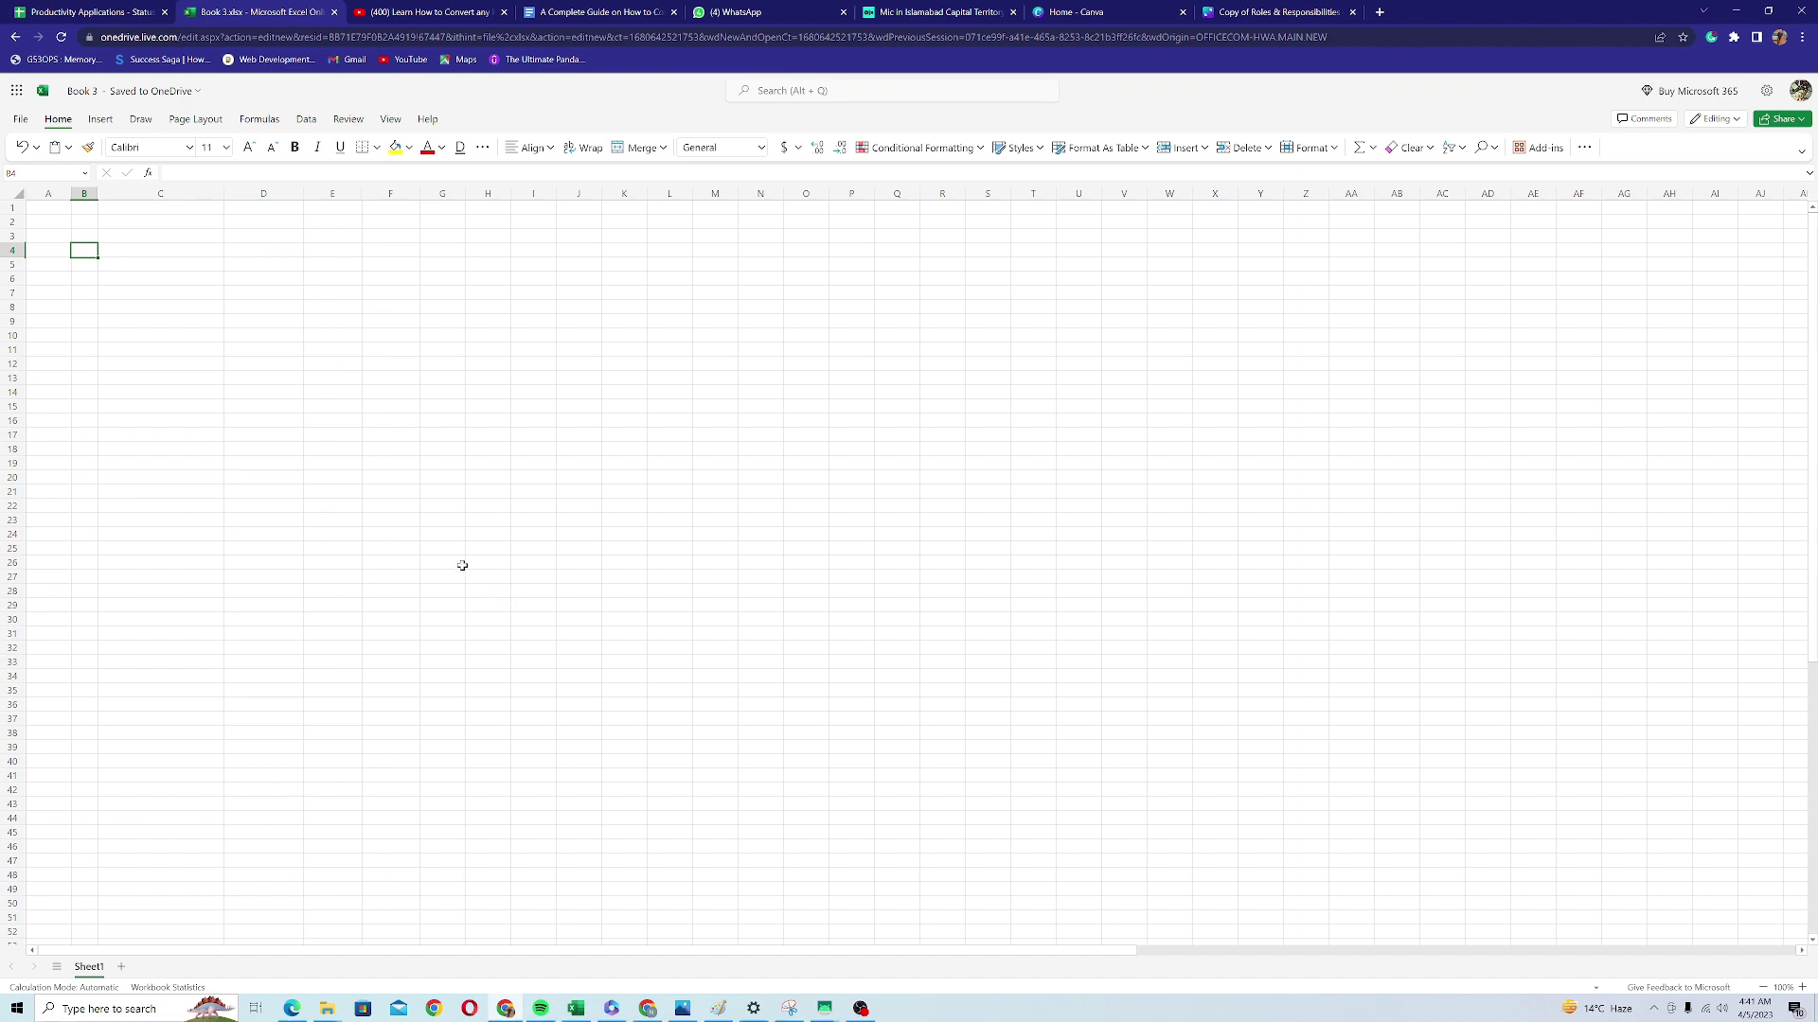
# - View the photographed company table image, then go to the Data tab of the blank workbook
pyautogui.click(682, 1009)
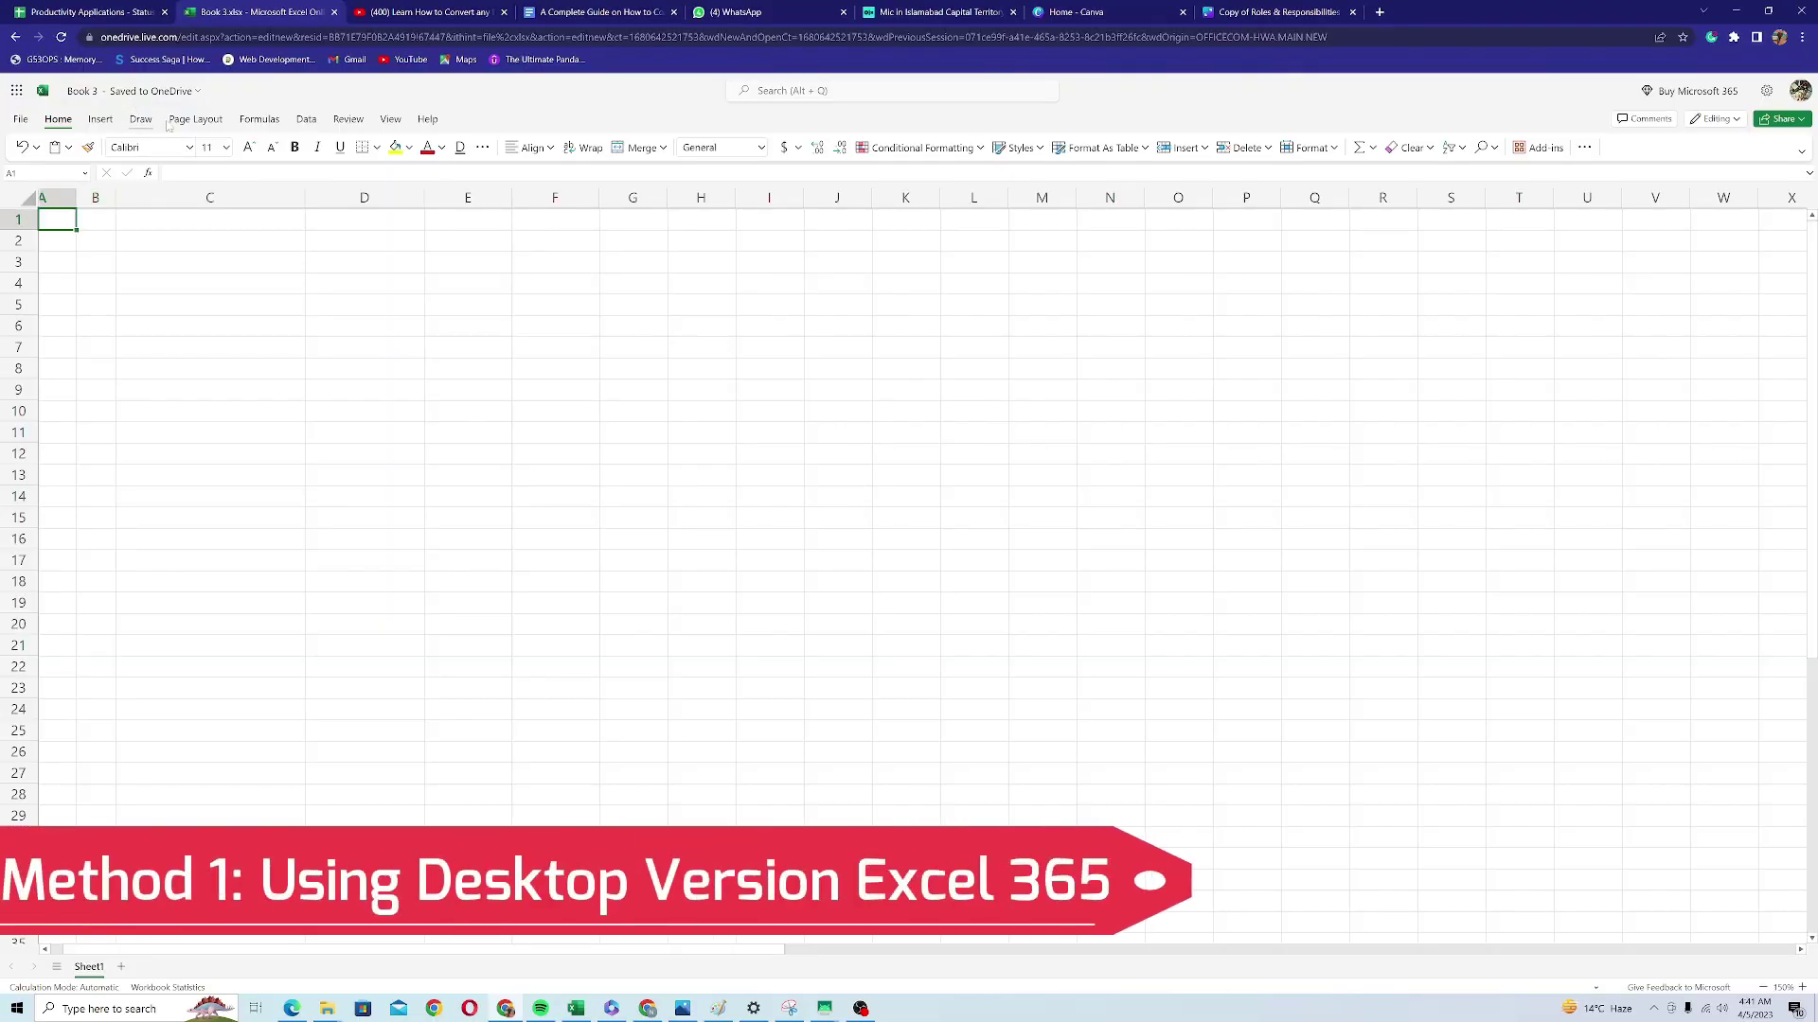
pyautogui.click(308, 120)
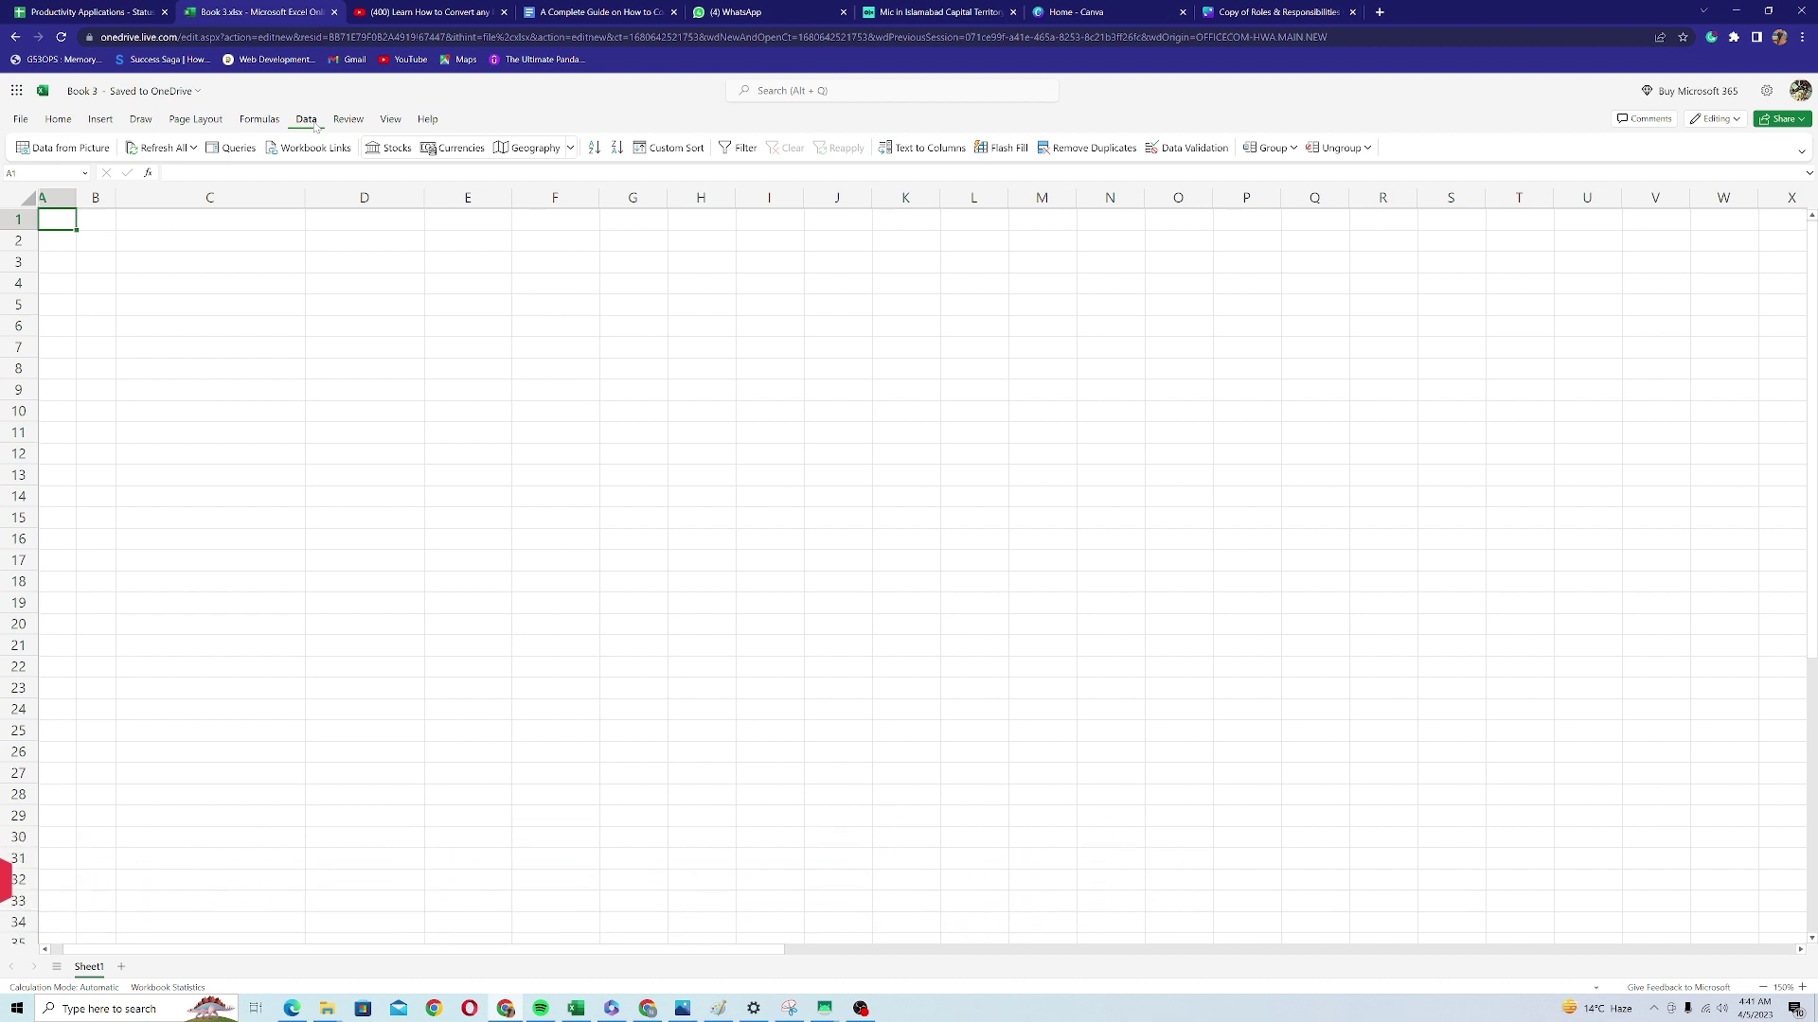
# - Load the Employee Data Set 2 image from Downloads via Data from Picture and widen the preview pane
pyautogui.click(59, 150)
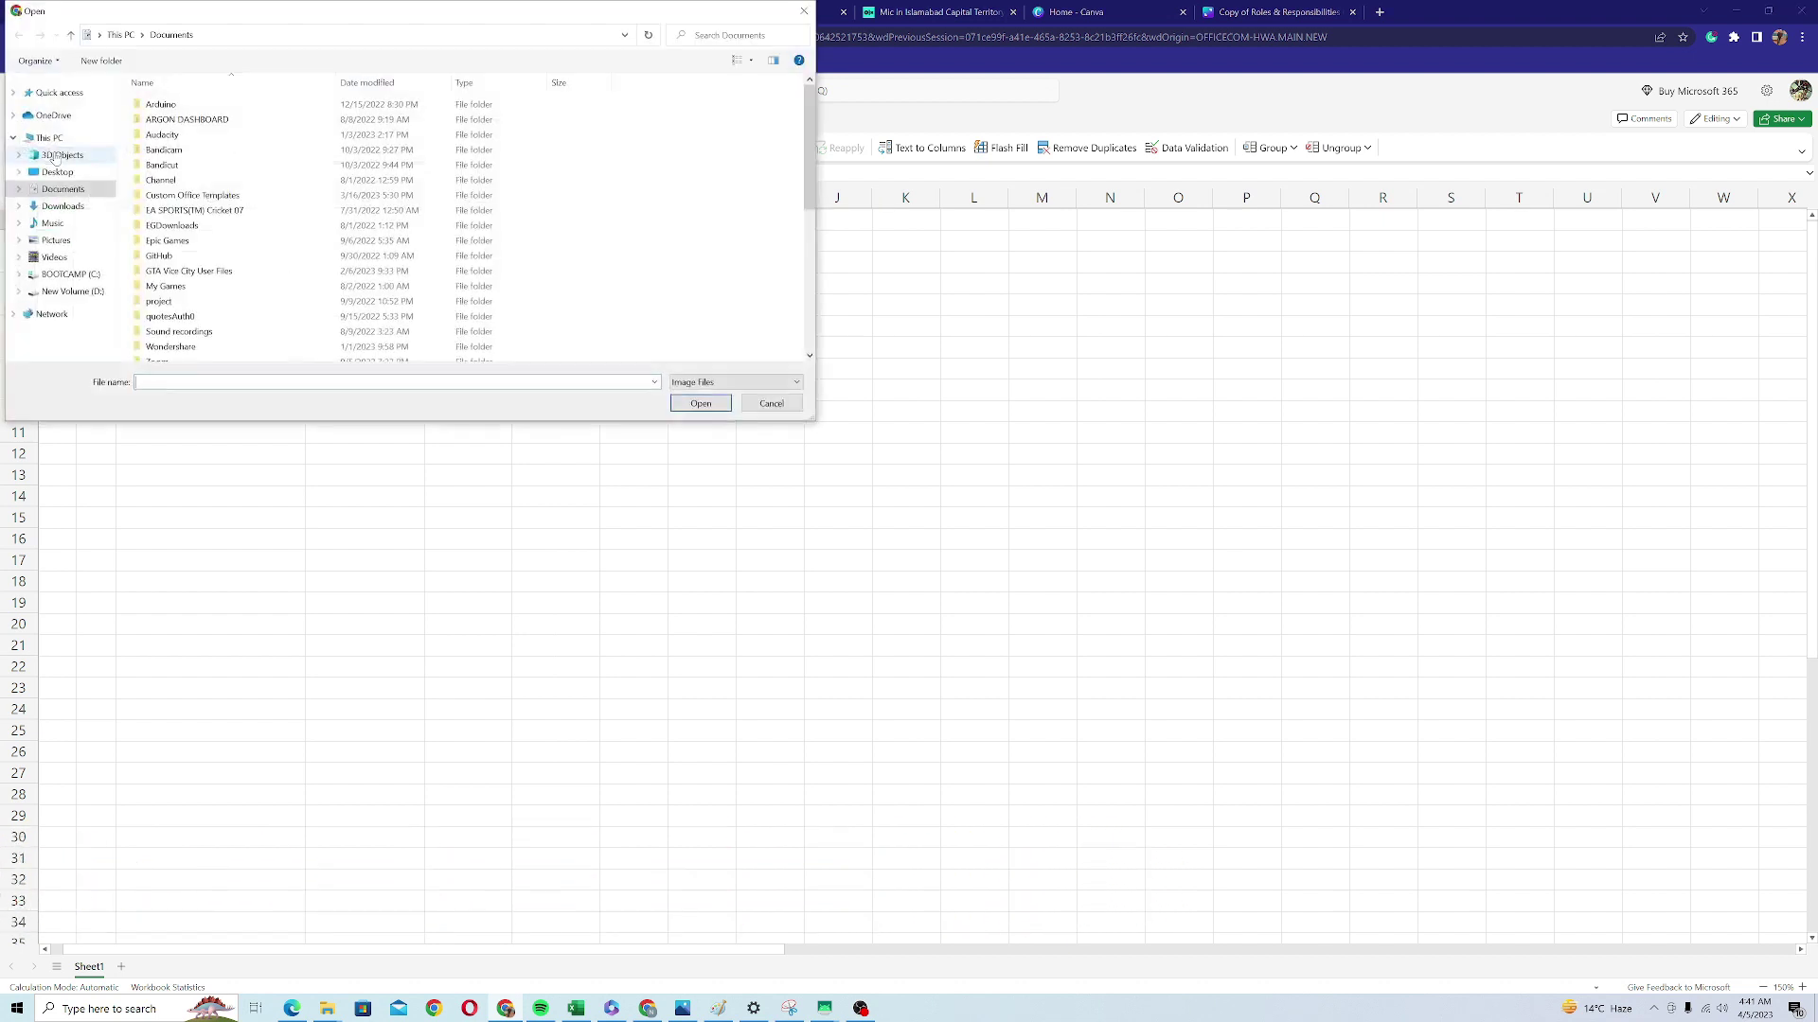
pyautogui.click(62, 207)
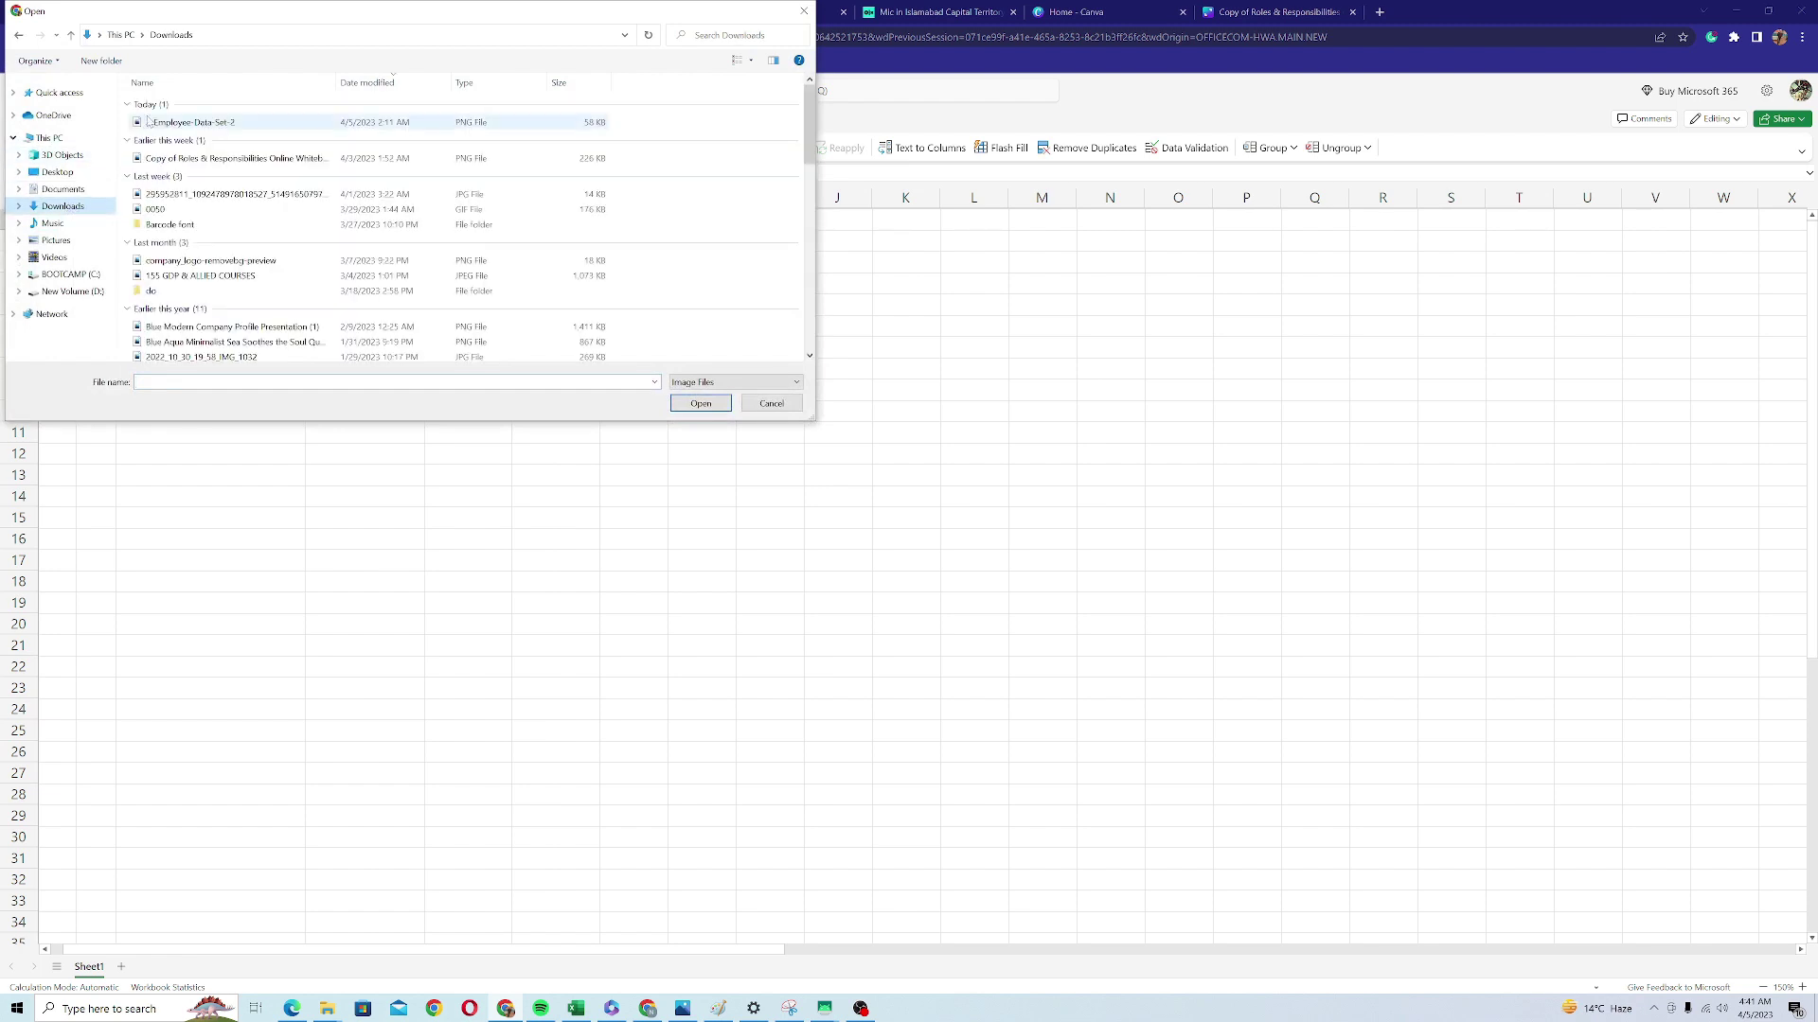
pyautogui.doubleClick(189, 122)
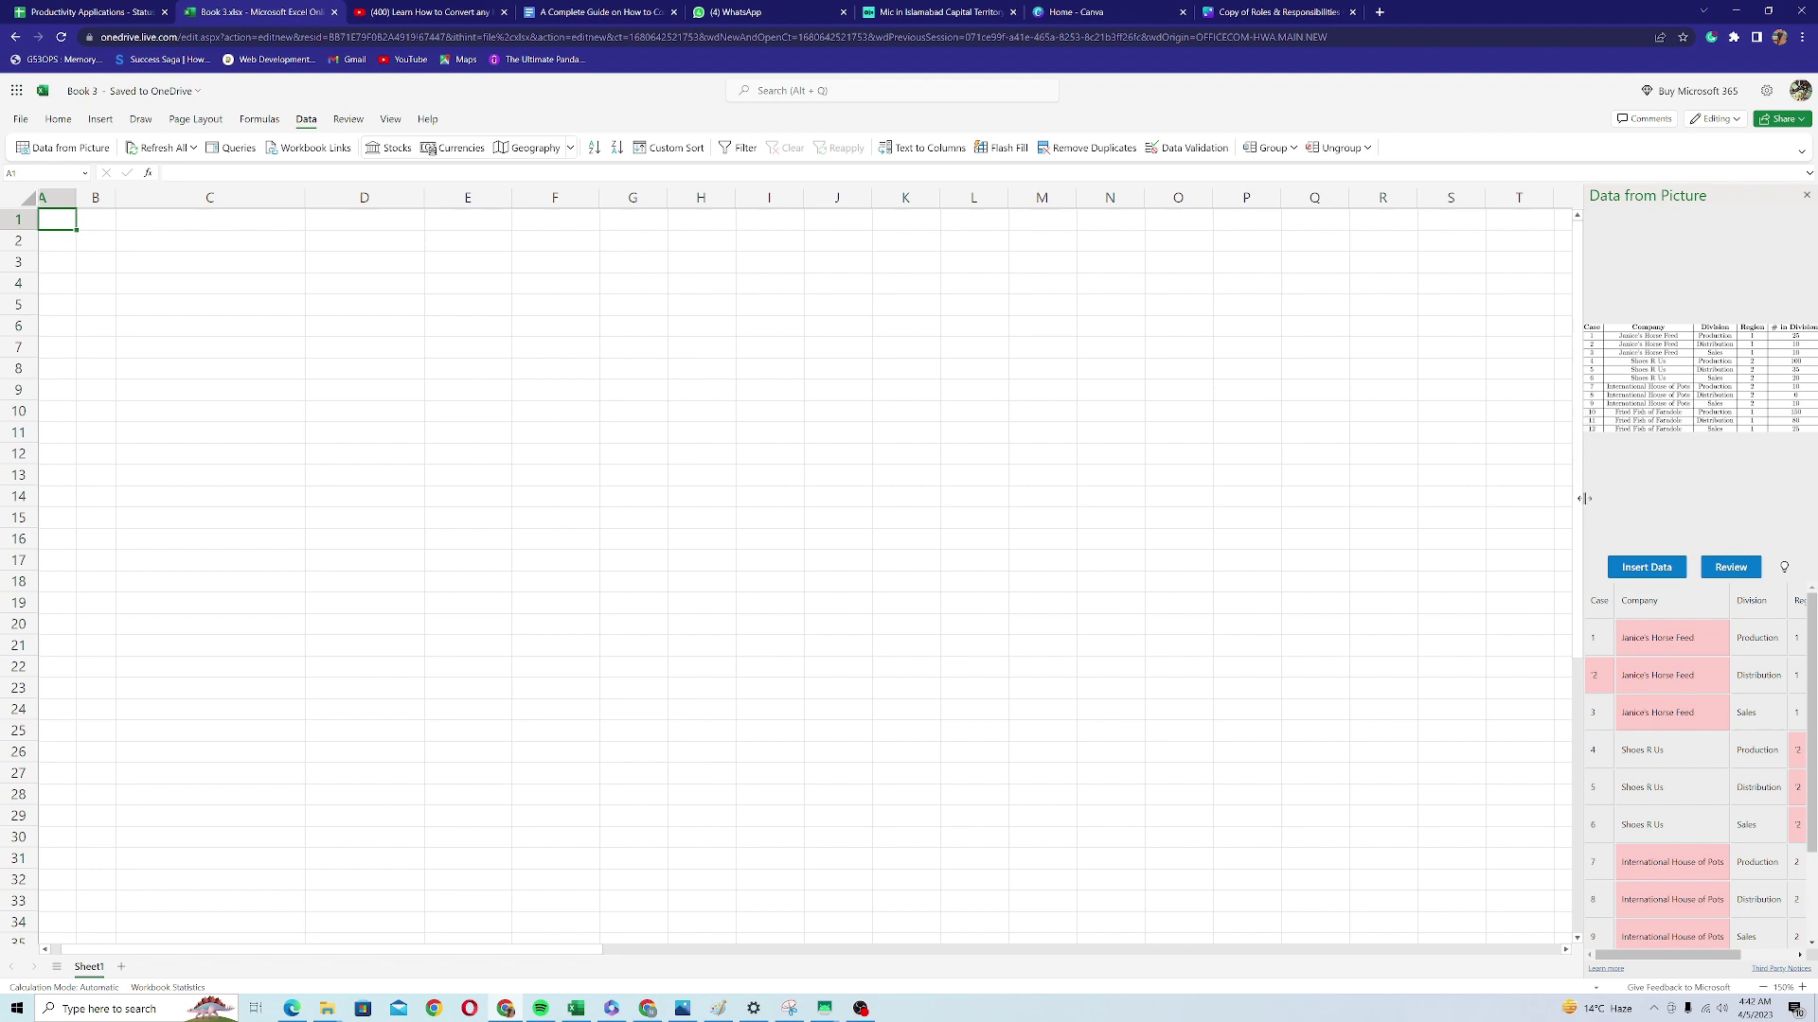
pyautogui.moveTo(1579, 539); pyautogui.dragTo(1275, 568)
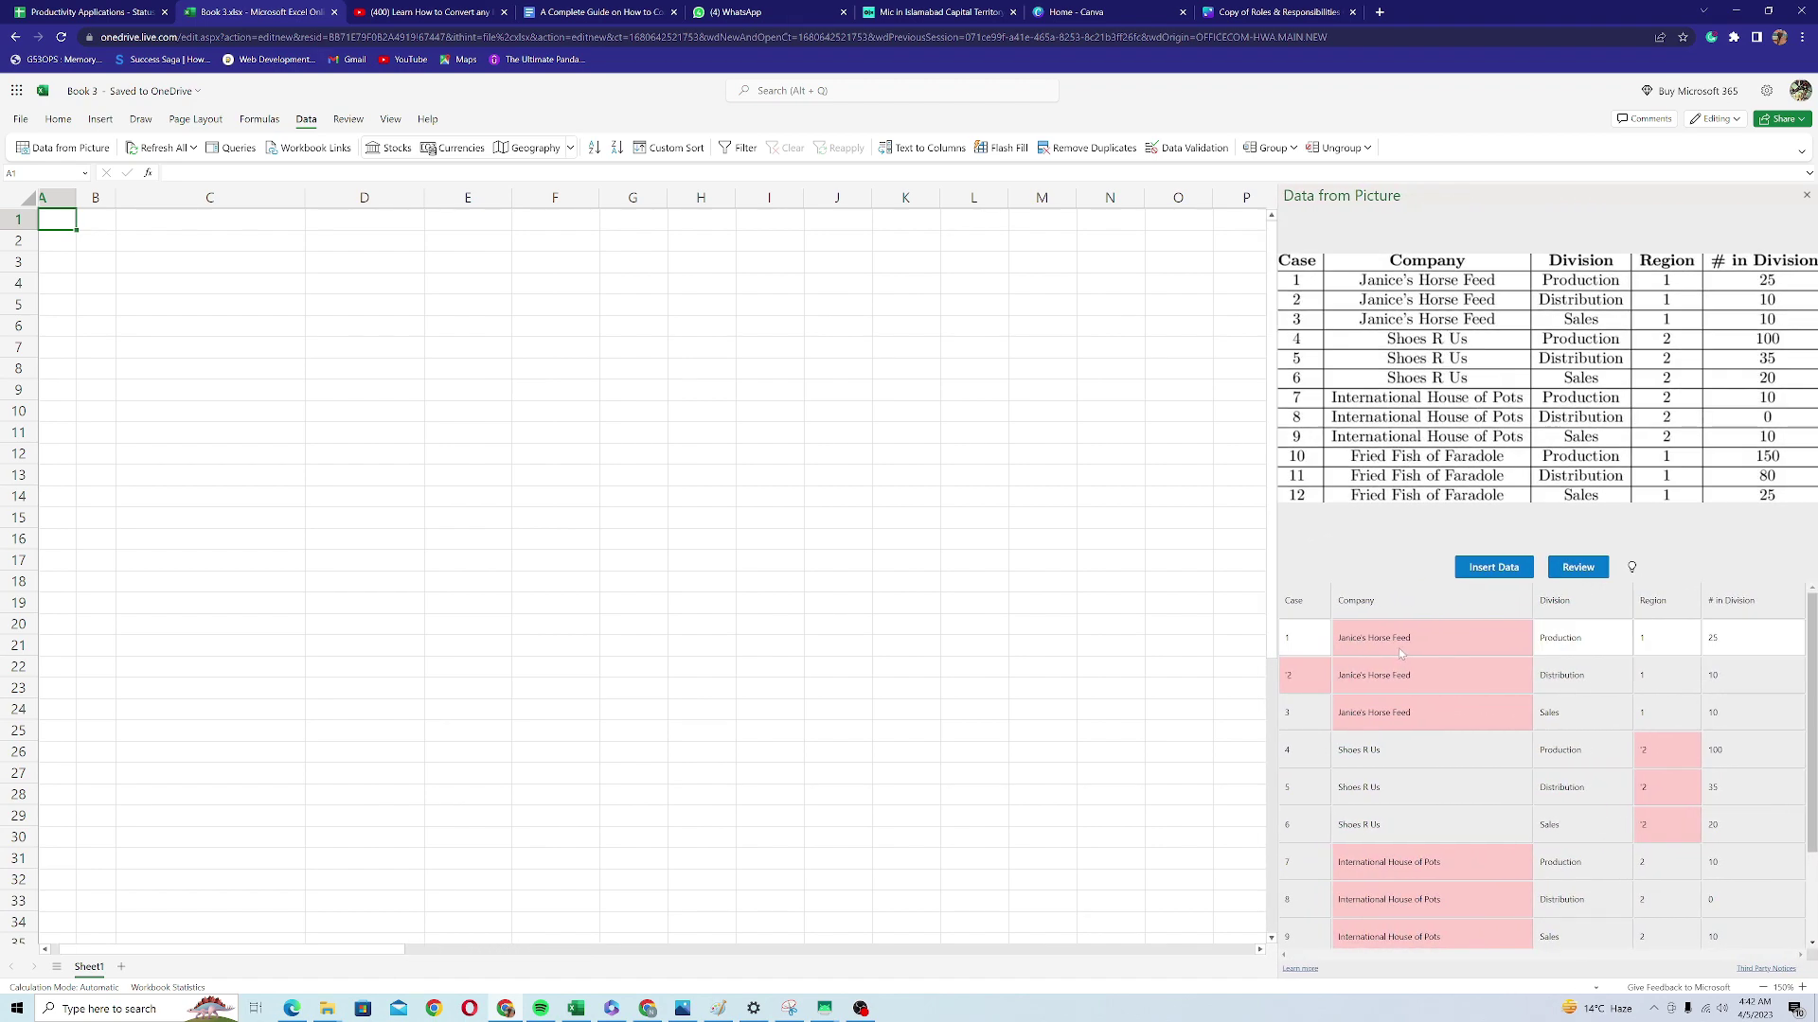
pyautogui.moveTo(1394, 649)
# - Review and accept all ten flagged cells, correcting the case number to 2
pyautogui.click(1578, 568)
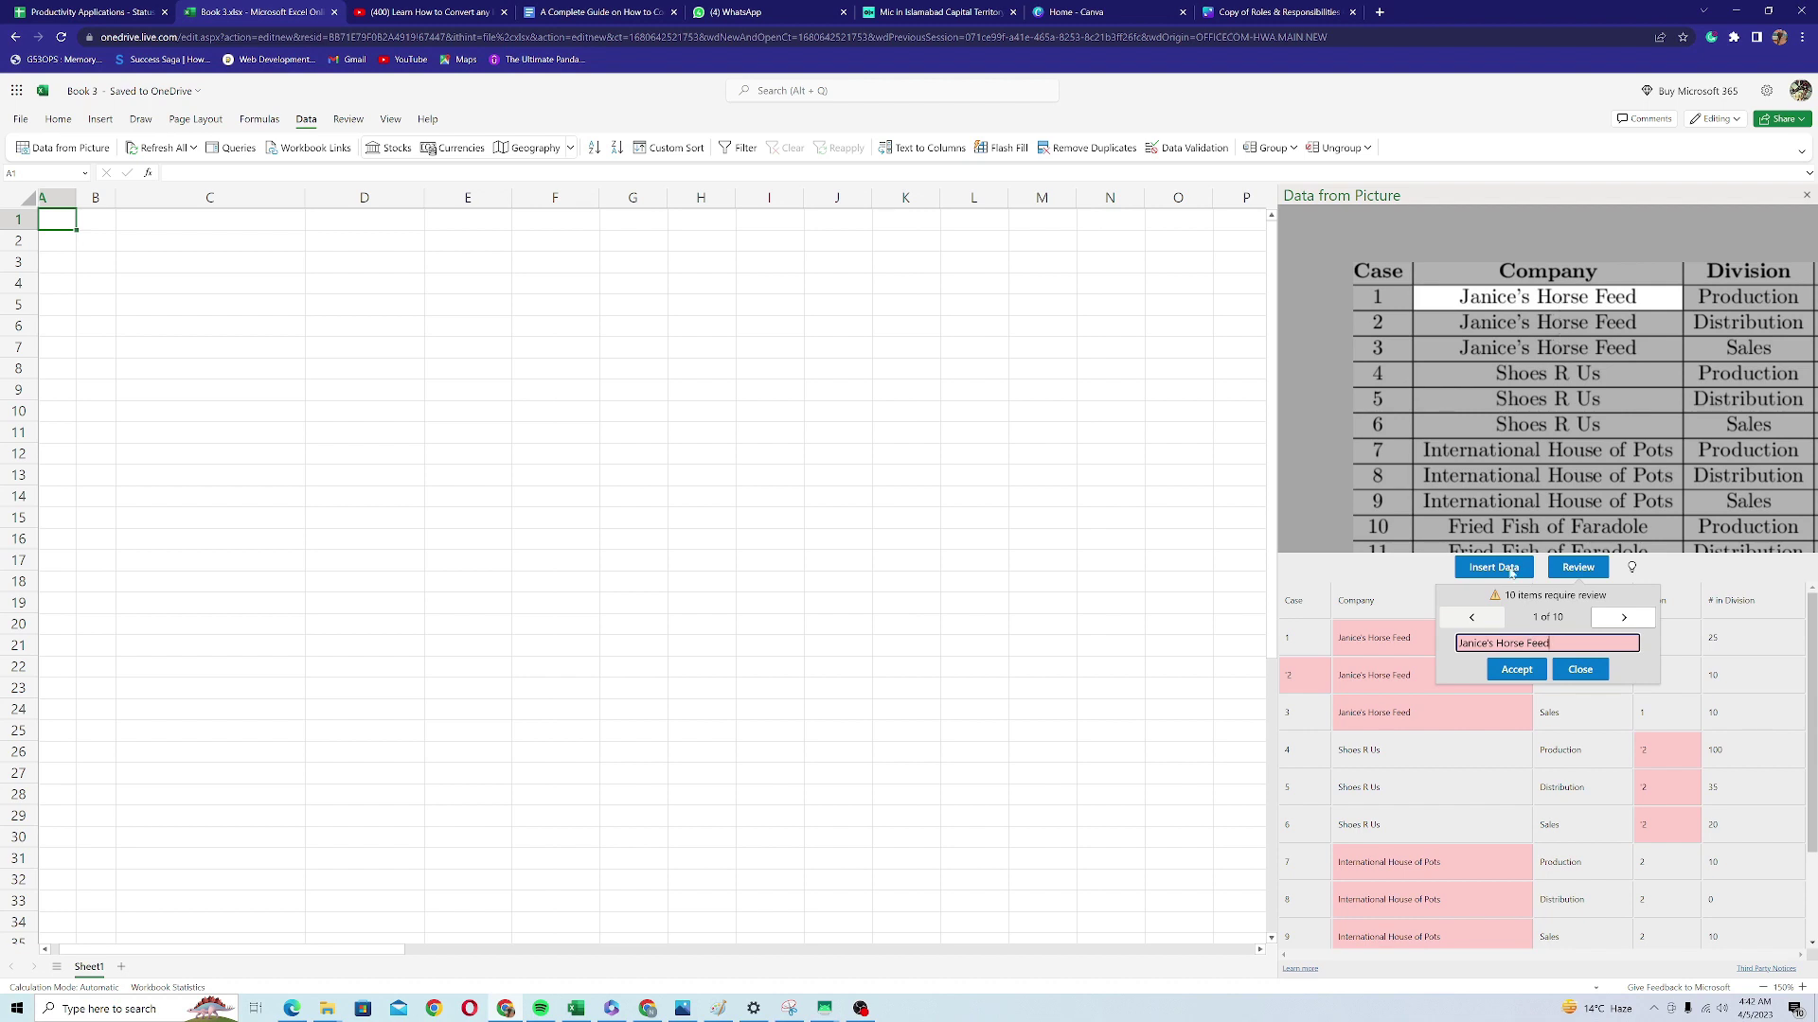
pyautogui.click(1516, 670)
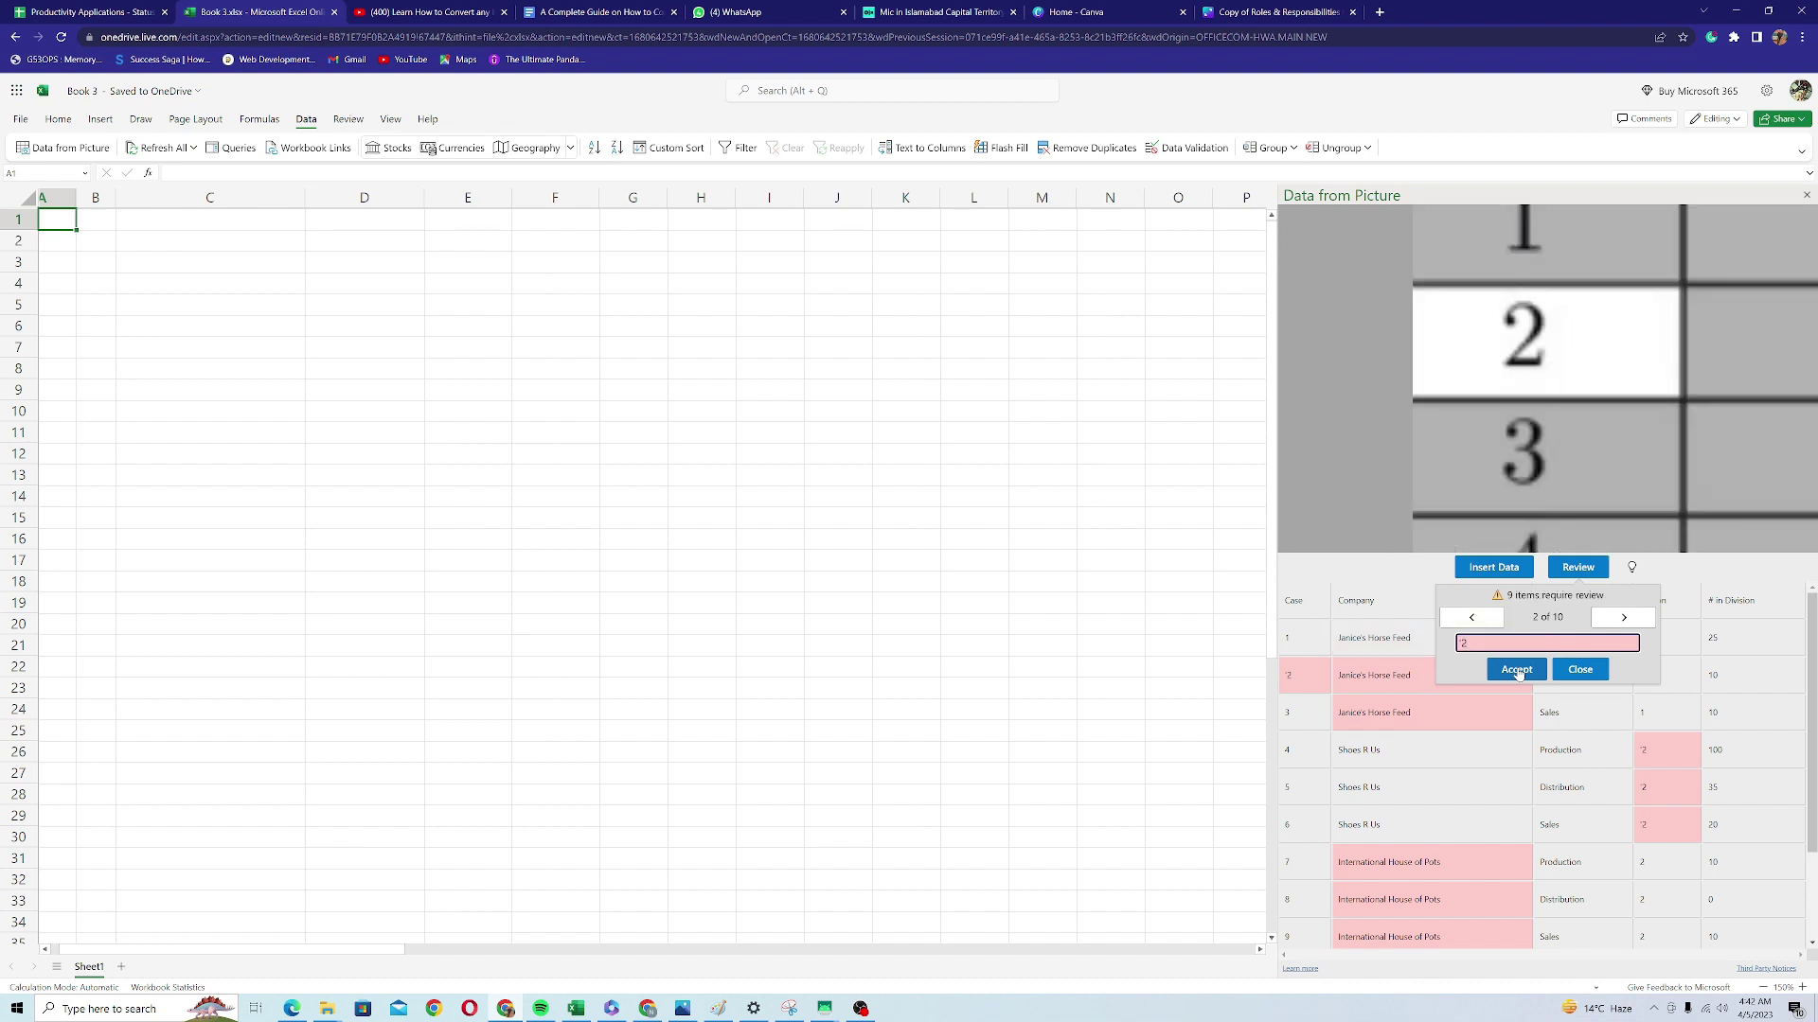
pyautogui.write('2')
pyautogui.click(1517, 670)
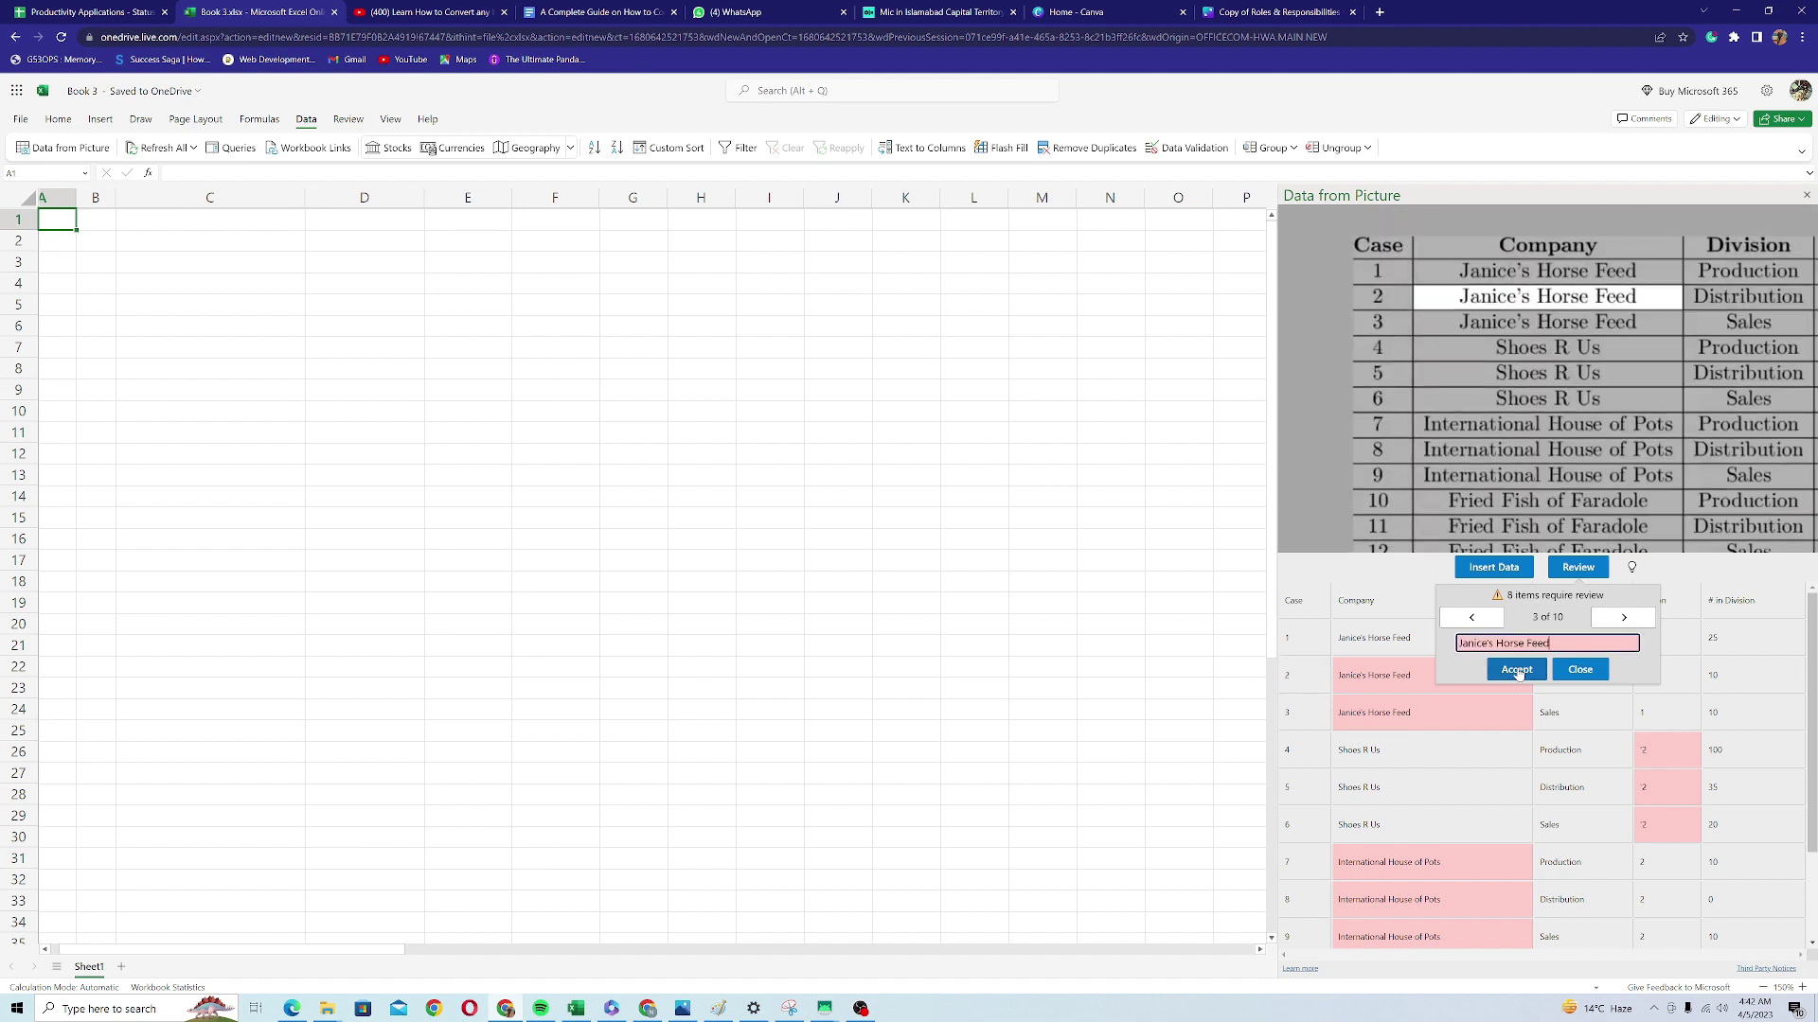
pyautogui.click(1517, 670)
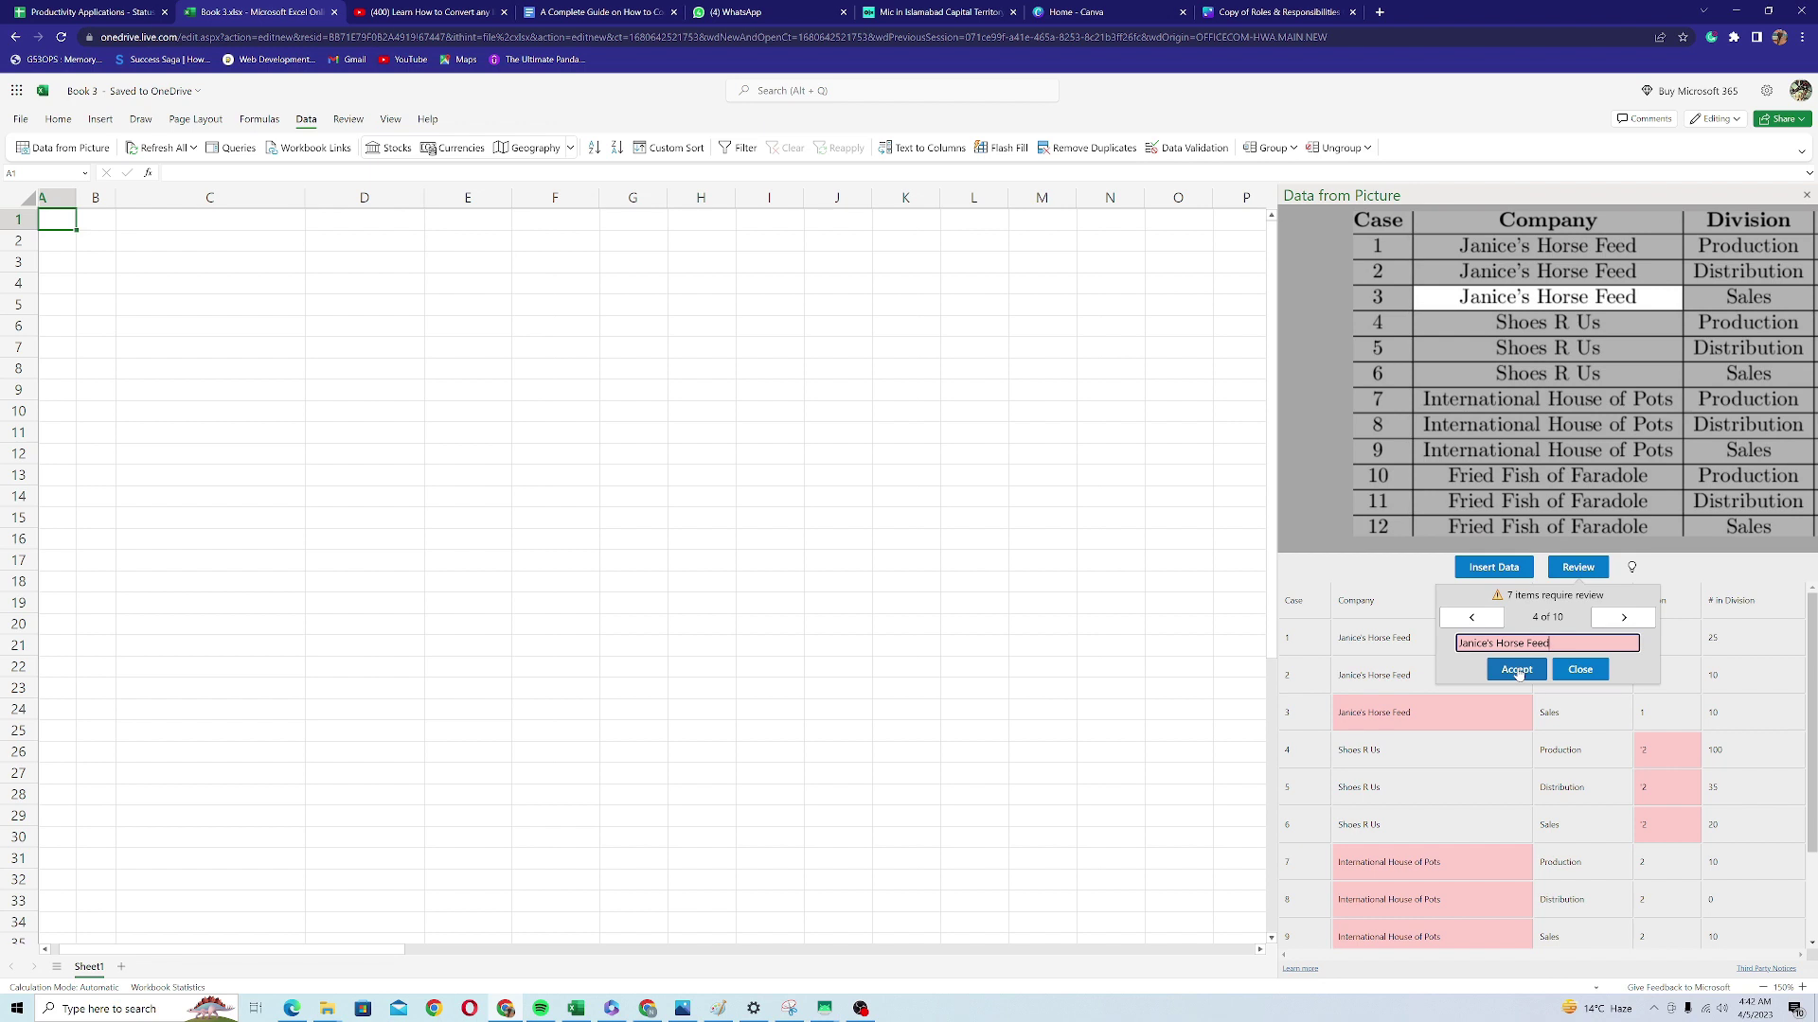
pyautogui.click(1517, 670)
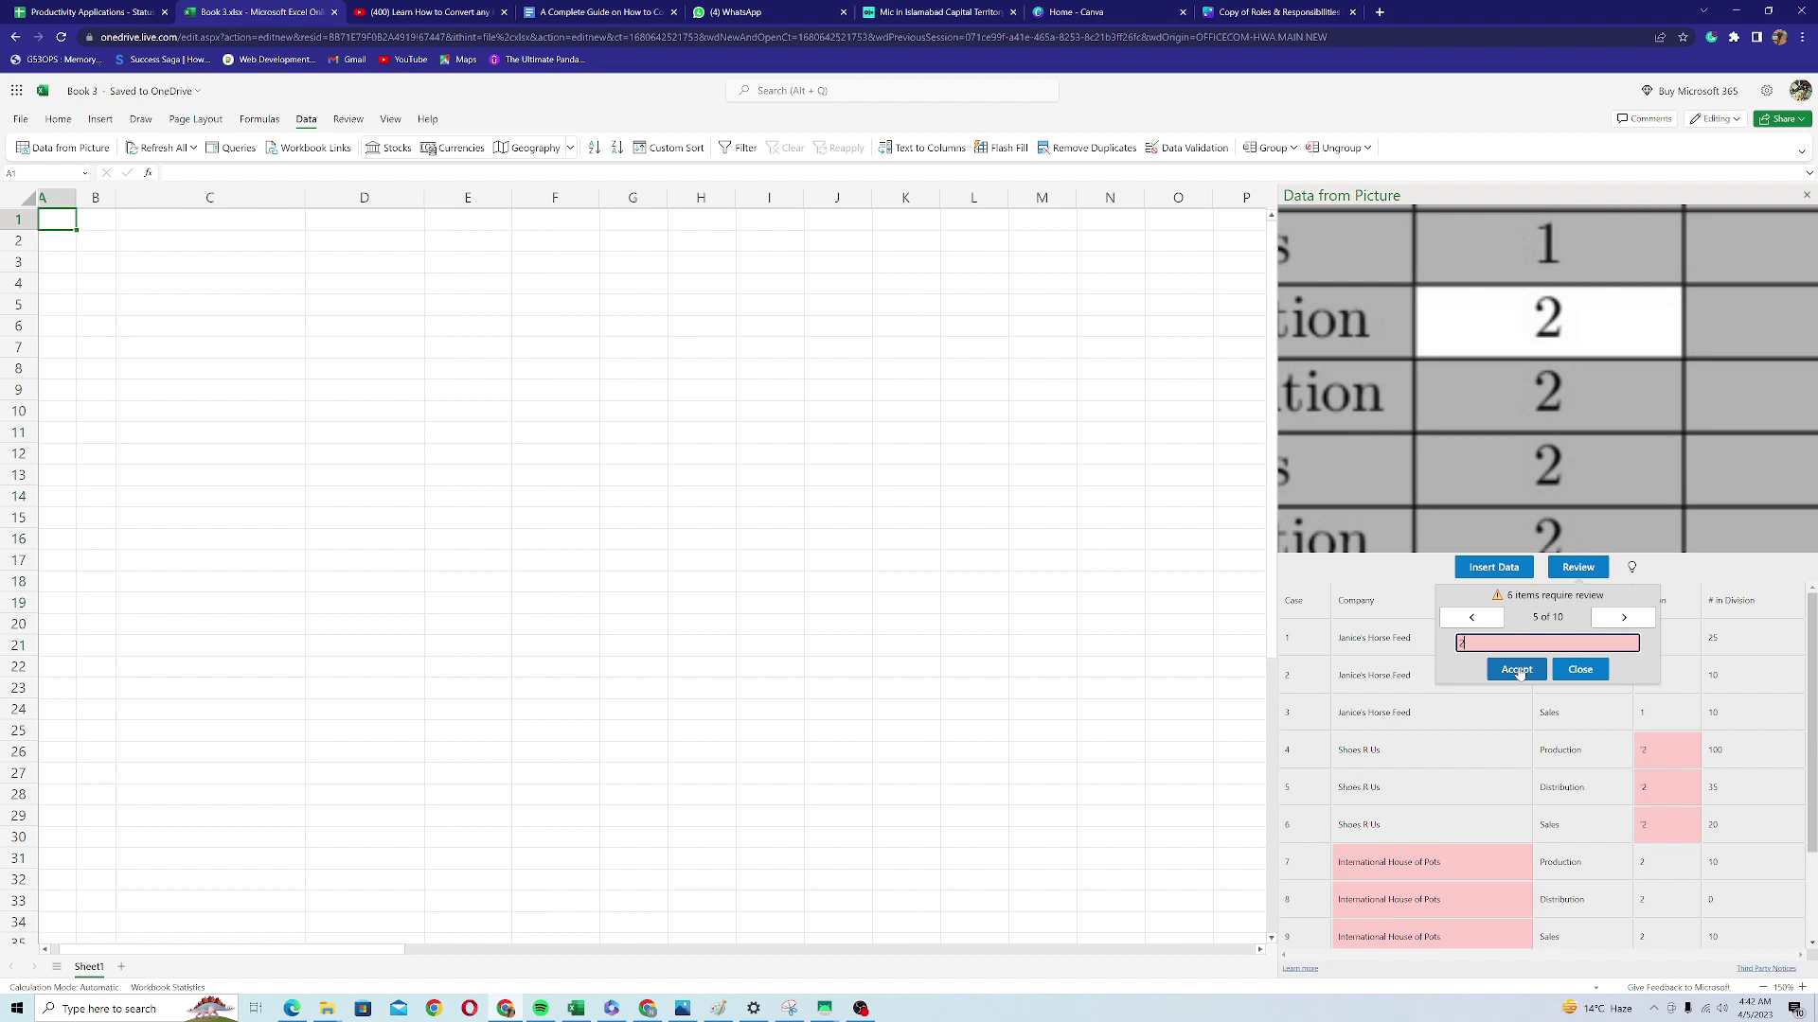
pyautogui.click(1517, 670)
pyautogui.click(1517, 670)
pyautogui.click(1517, 671)
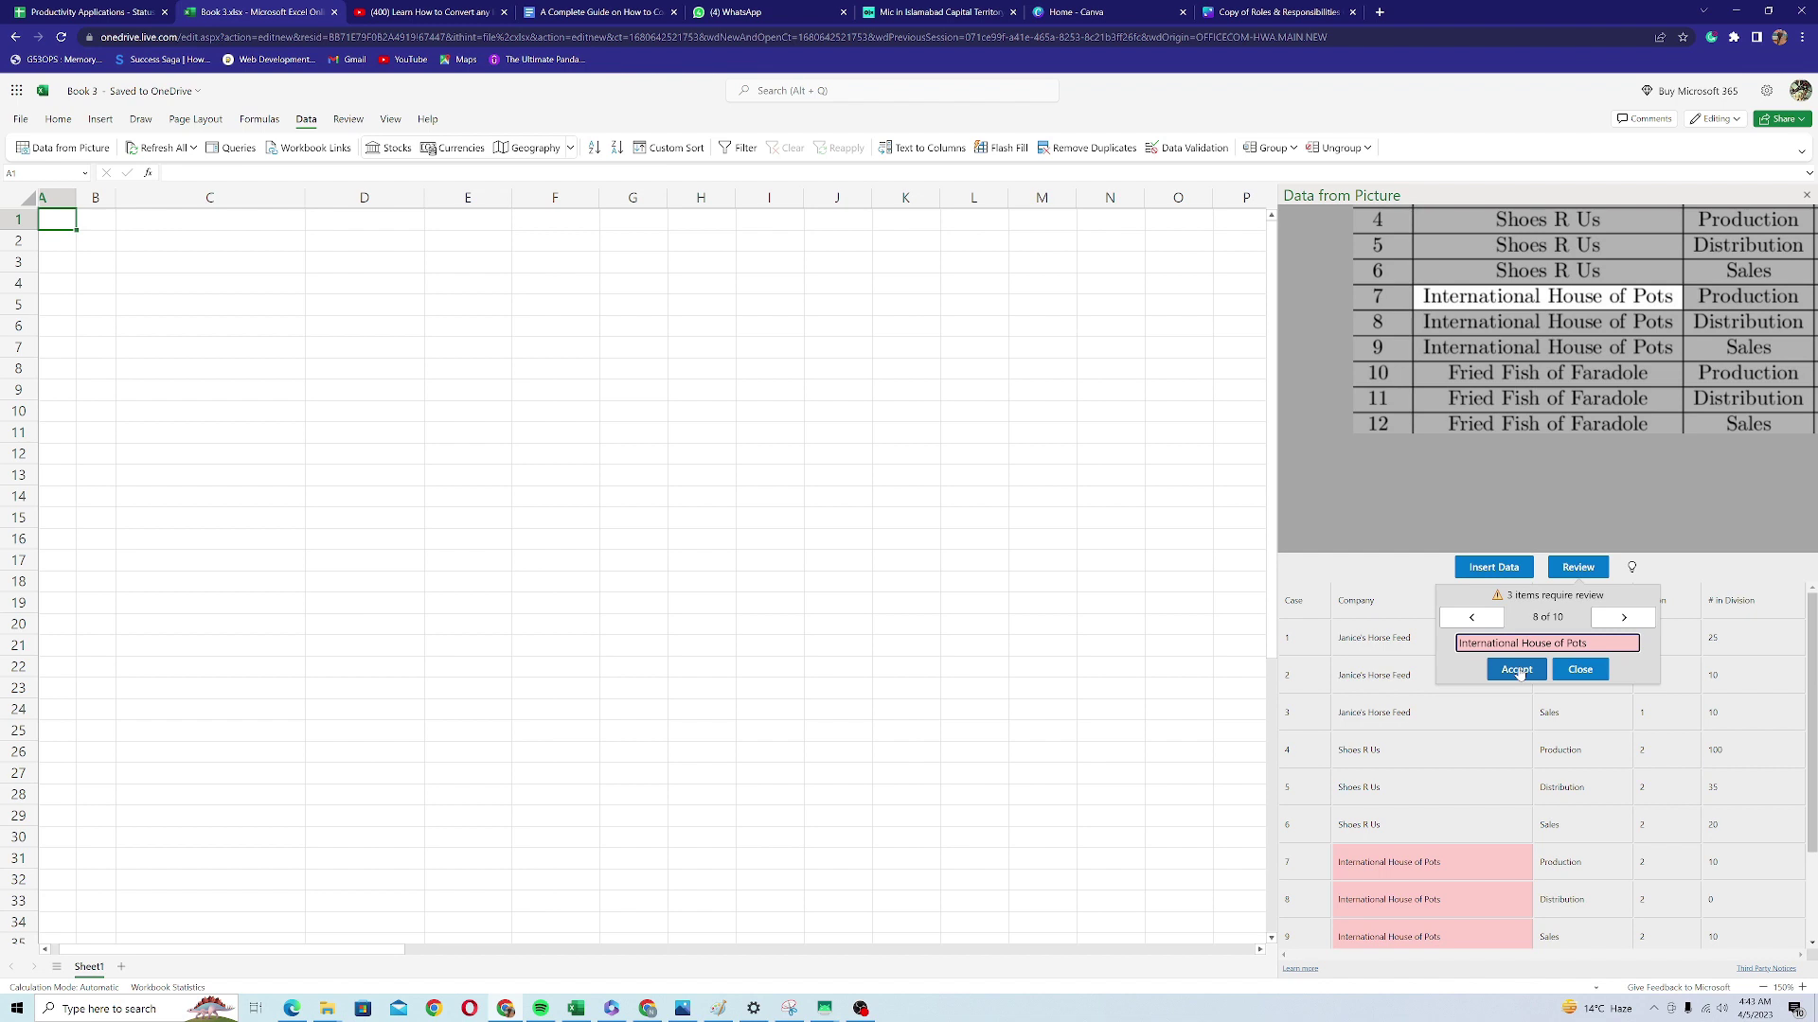
pyautogui.click(1517, 671)
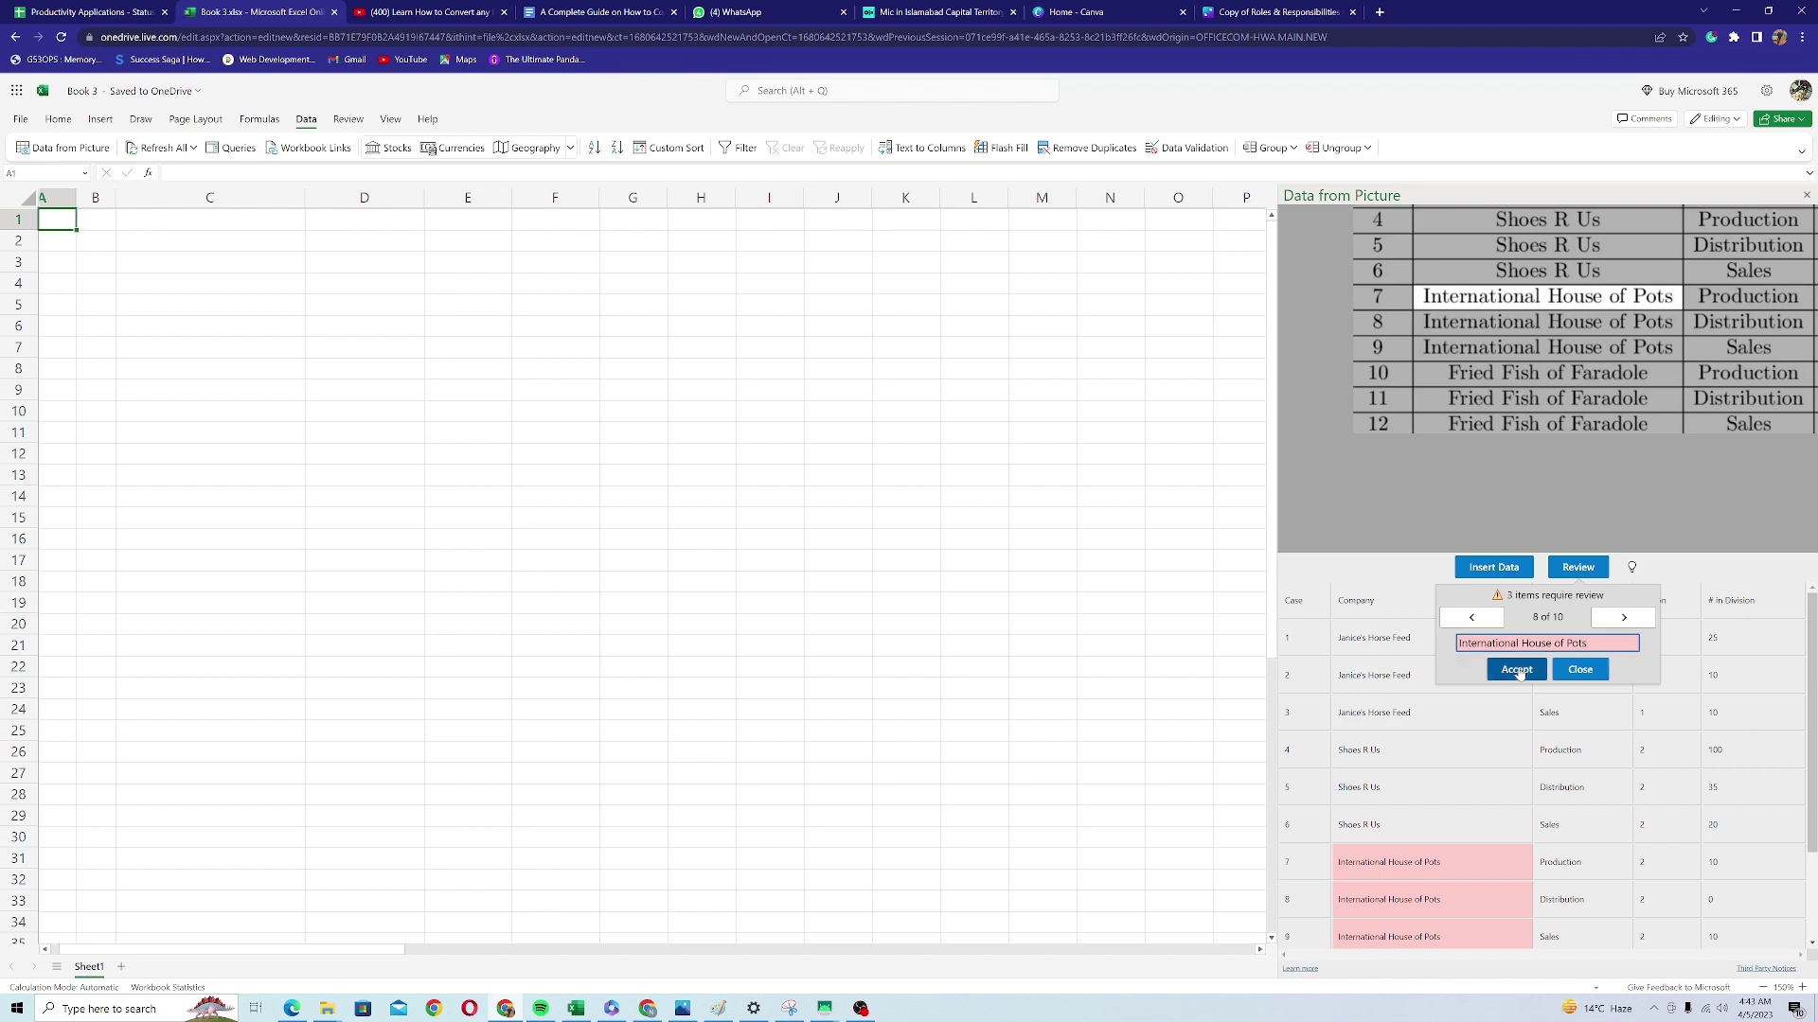
pyautogui.click(1517, 670)
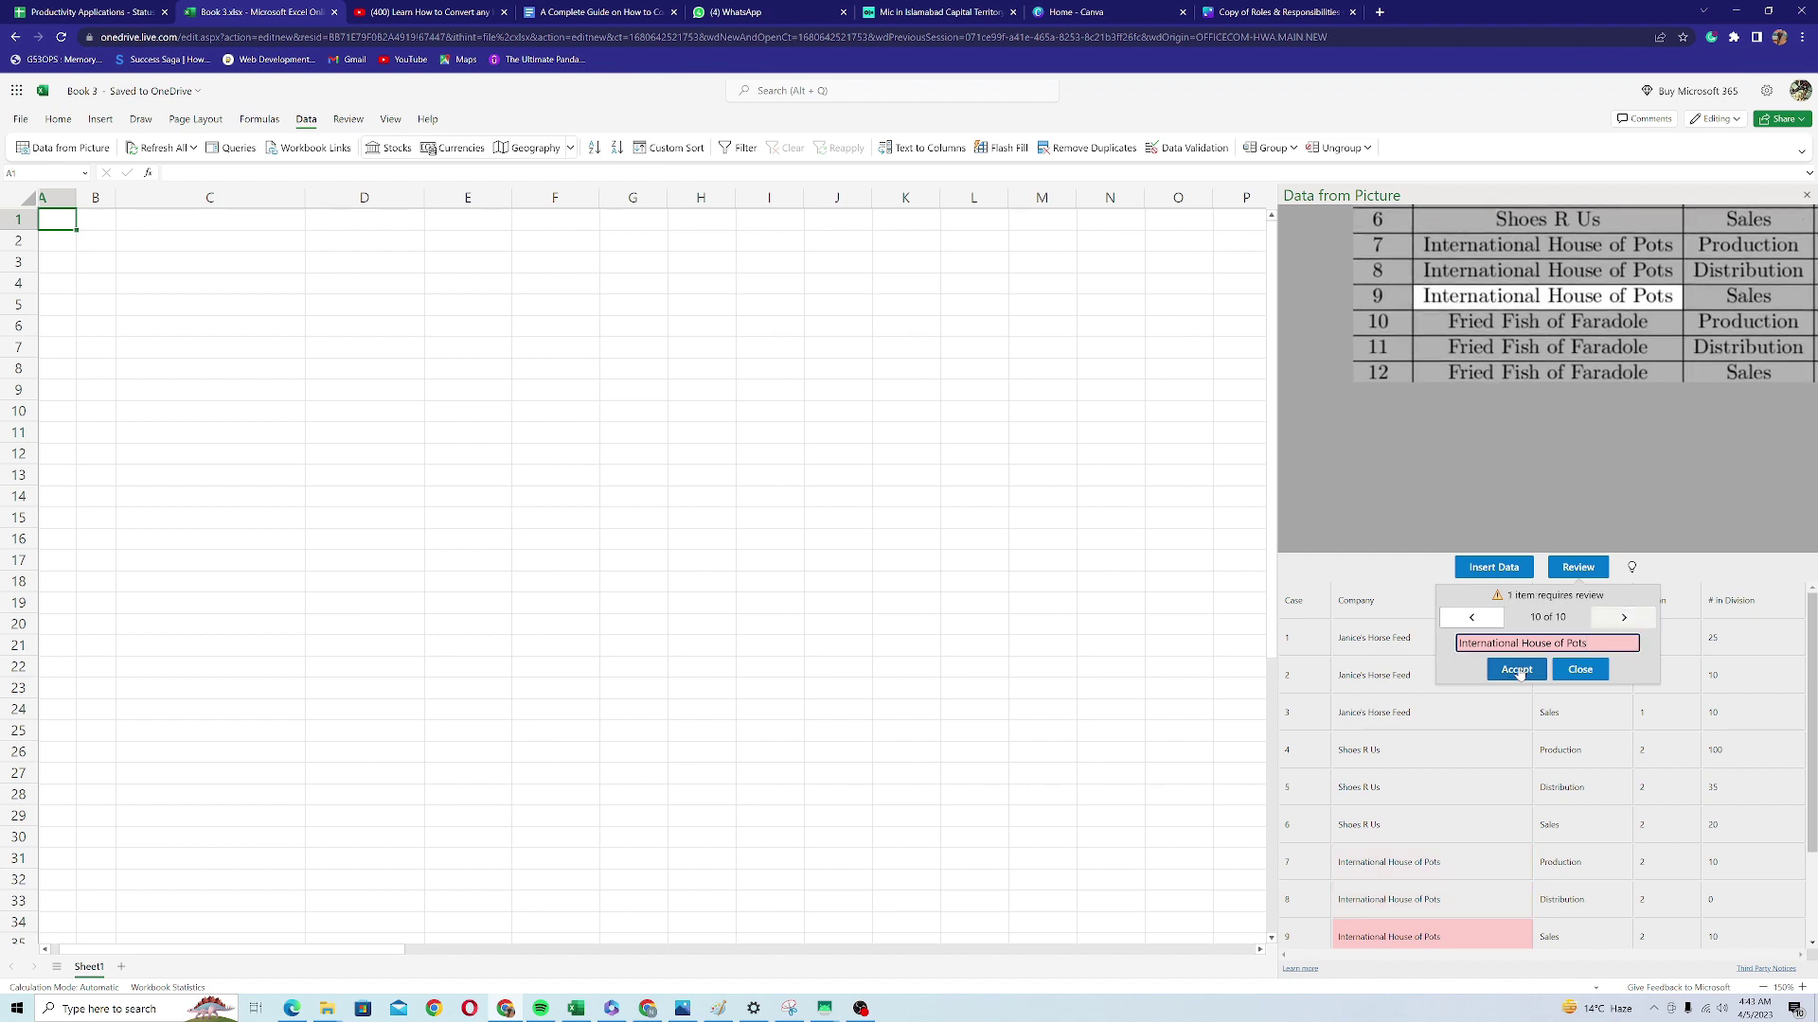
pyautogui.click(1517, 670)
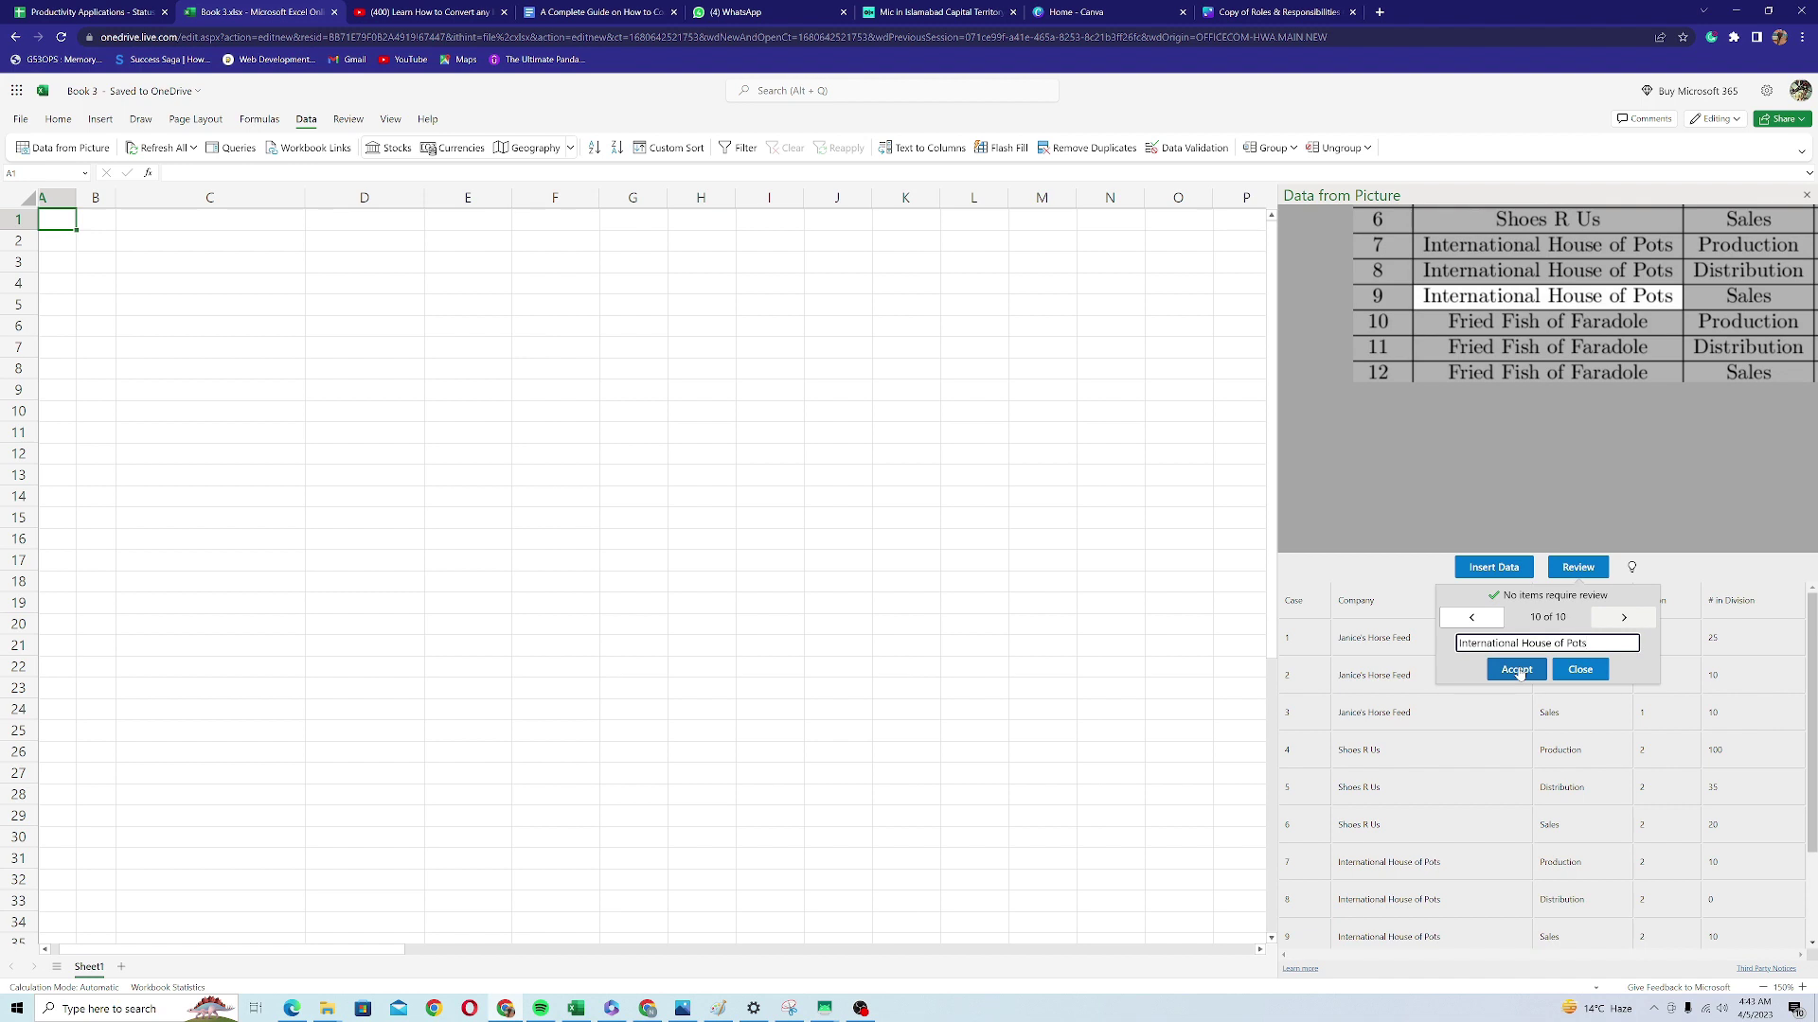
pyautogui.click(1517, 670)
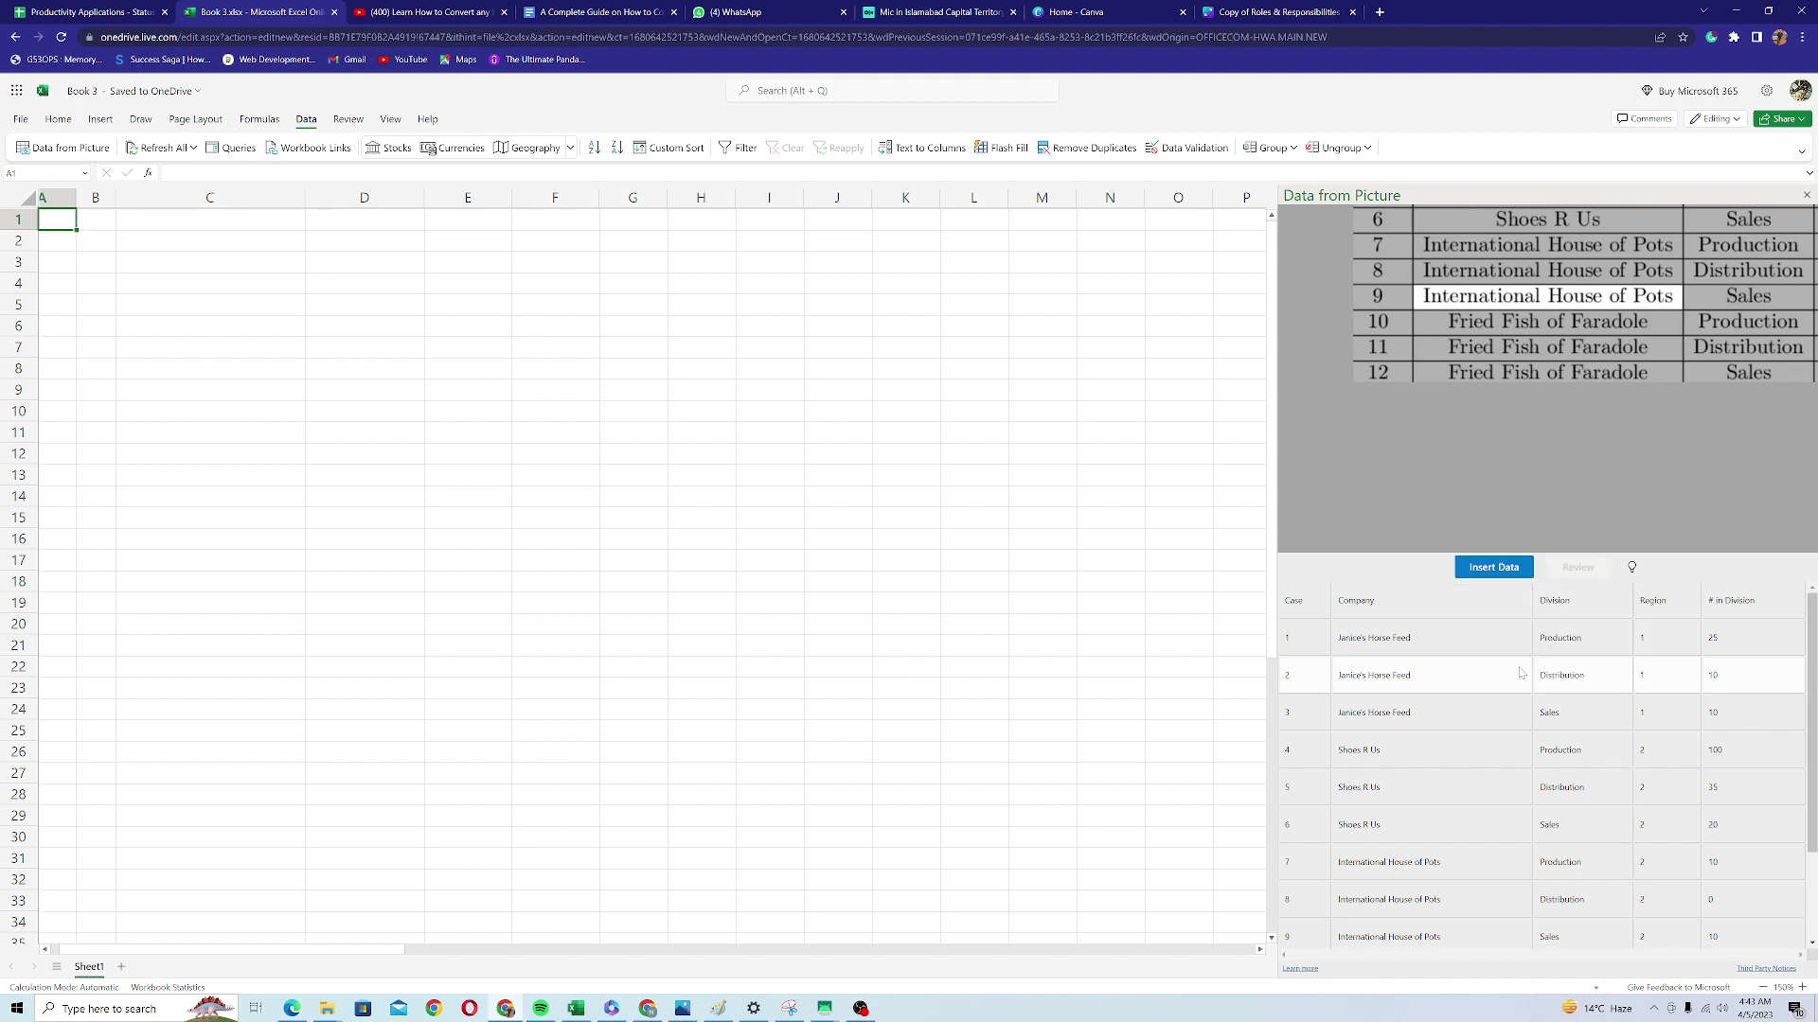
# - Insert the recognized table into A1:E13 despite the warning, and autofit column B to the full company names
pyautogui.click(1486, 569)
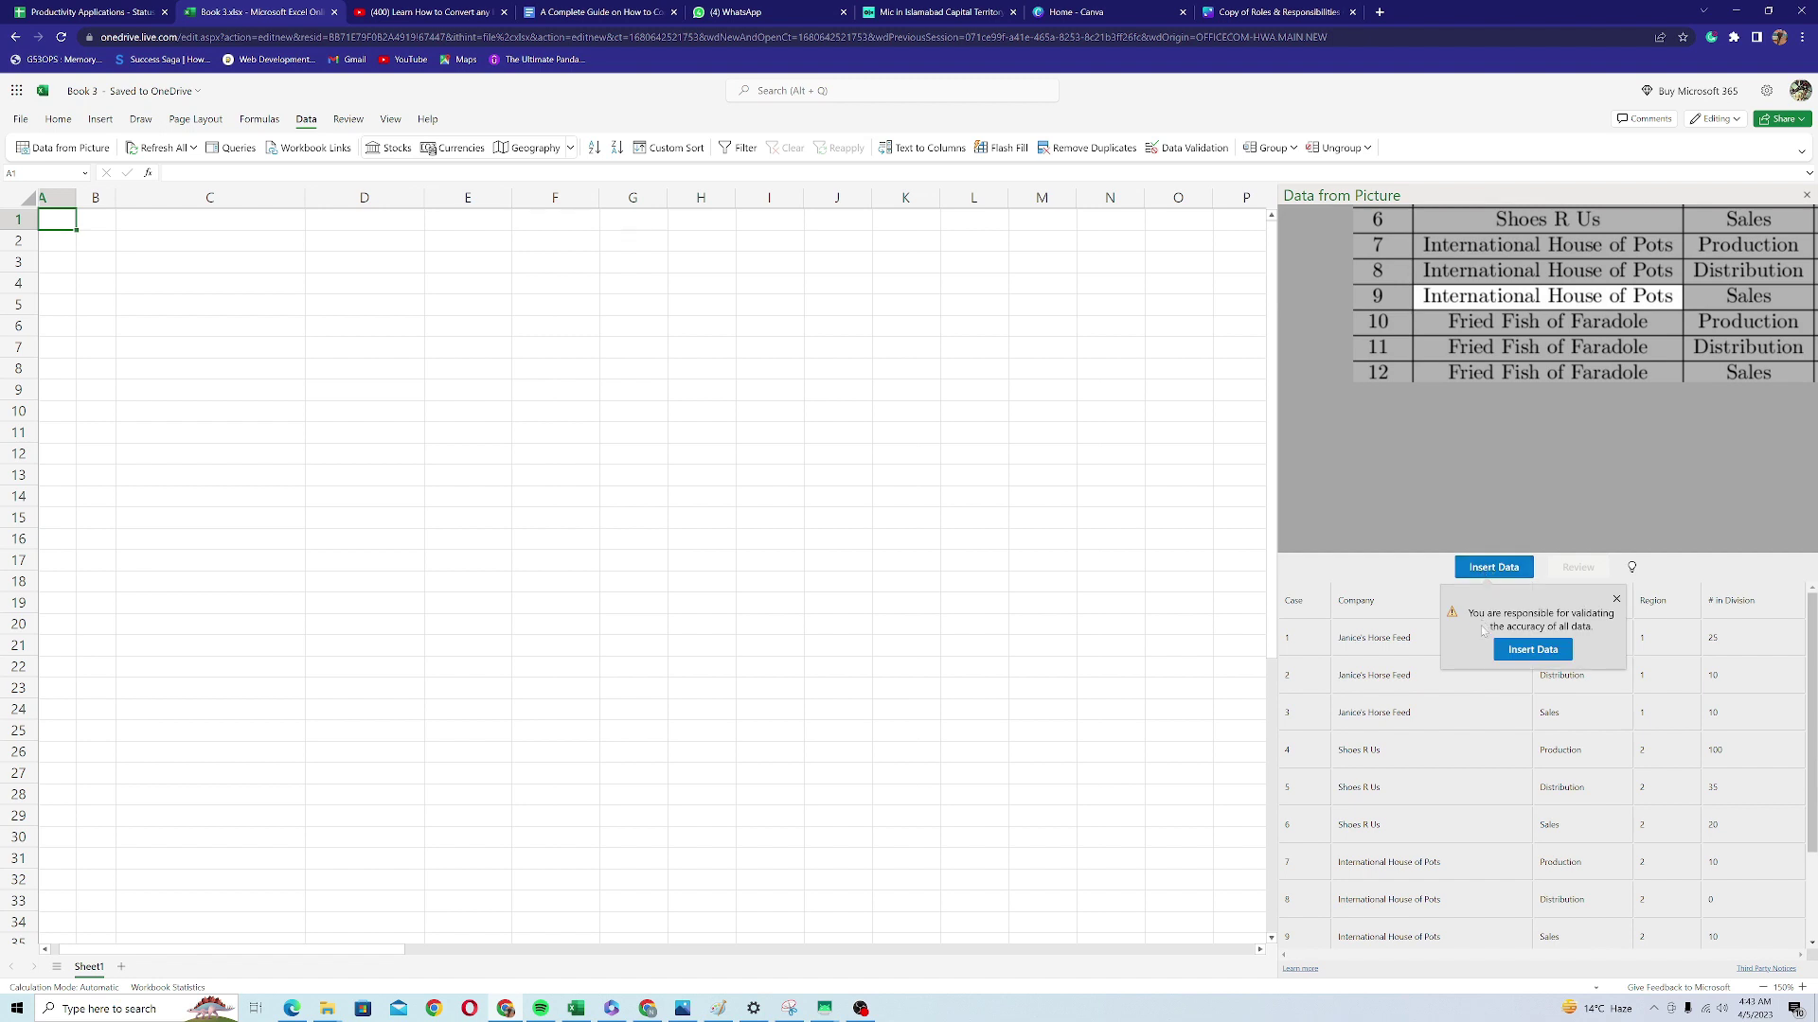
pyautogui.click(1532, 651)
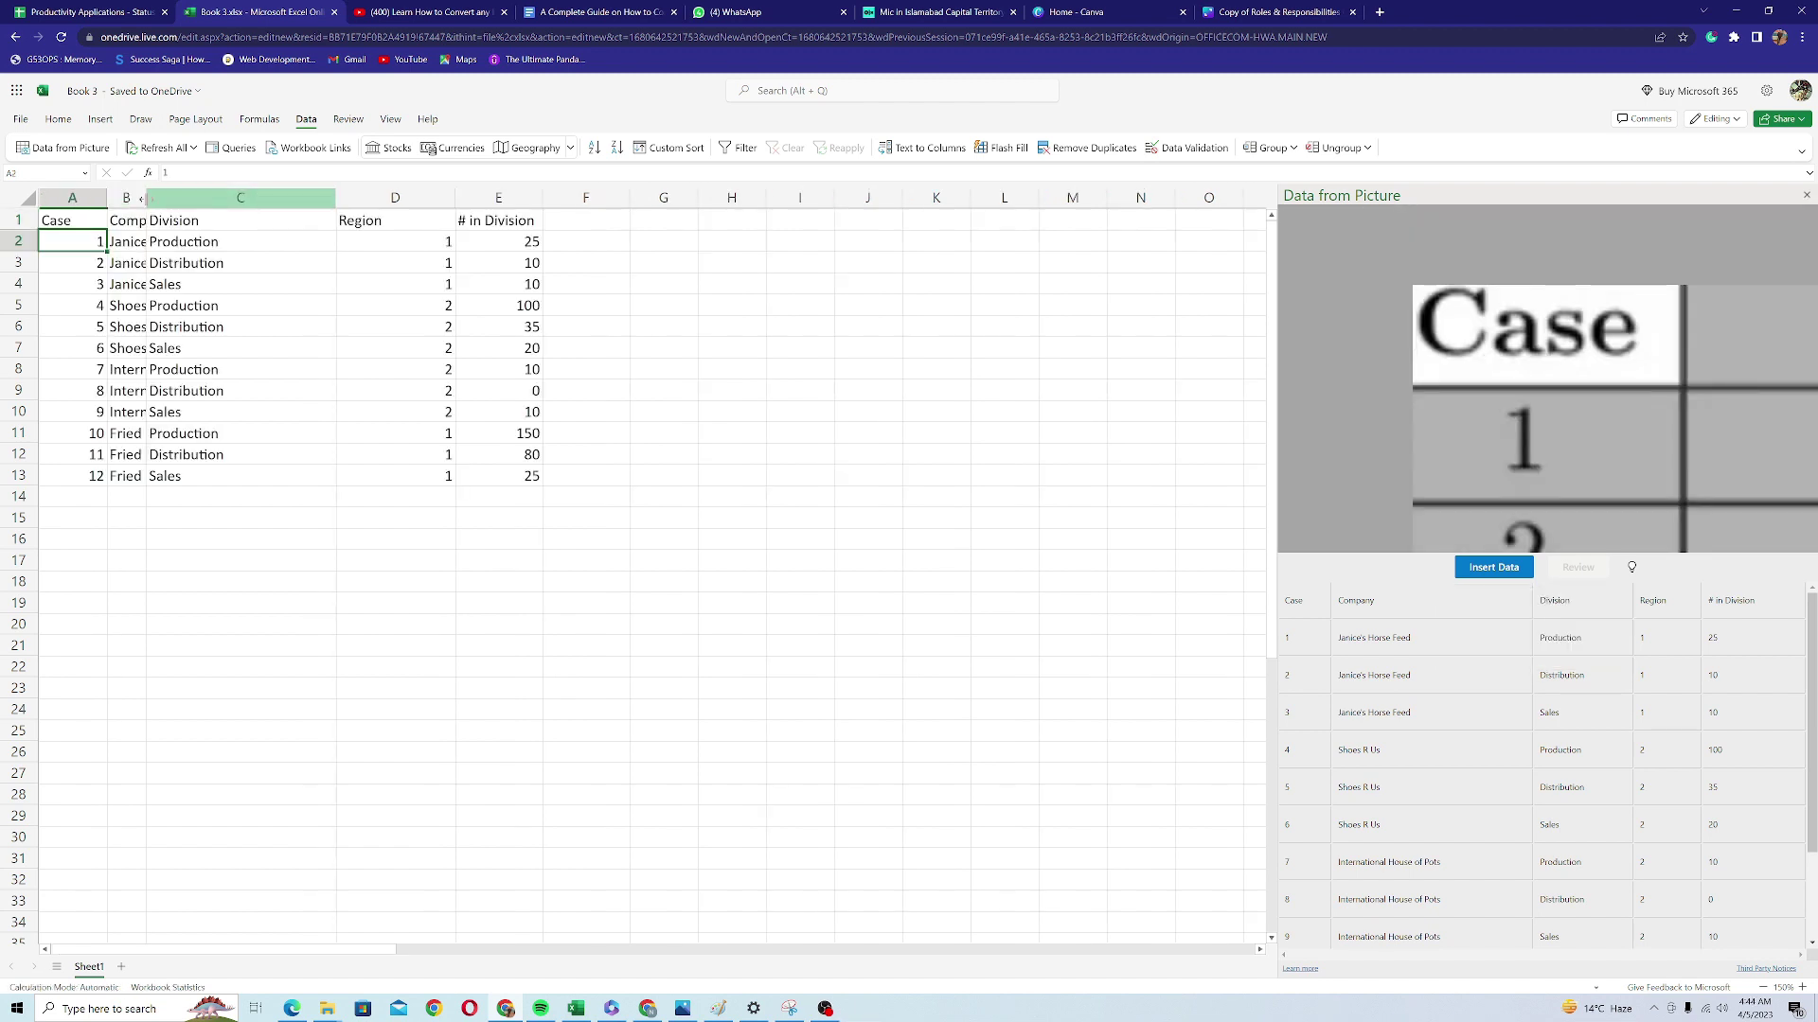
pyautogui.doubleClick(145, 197)
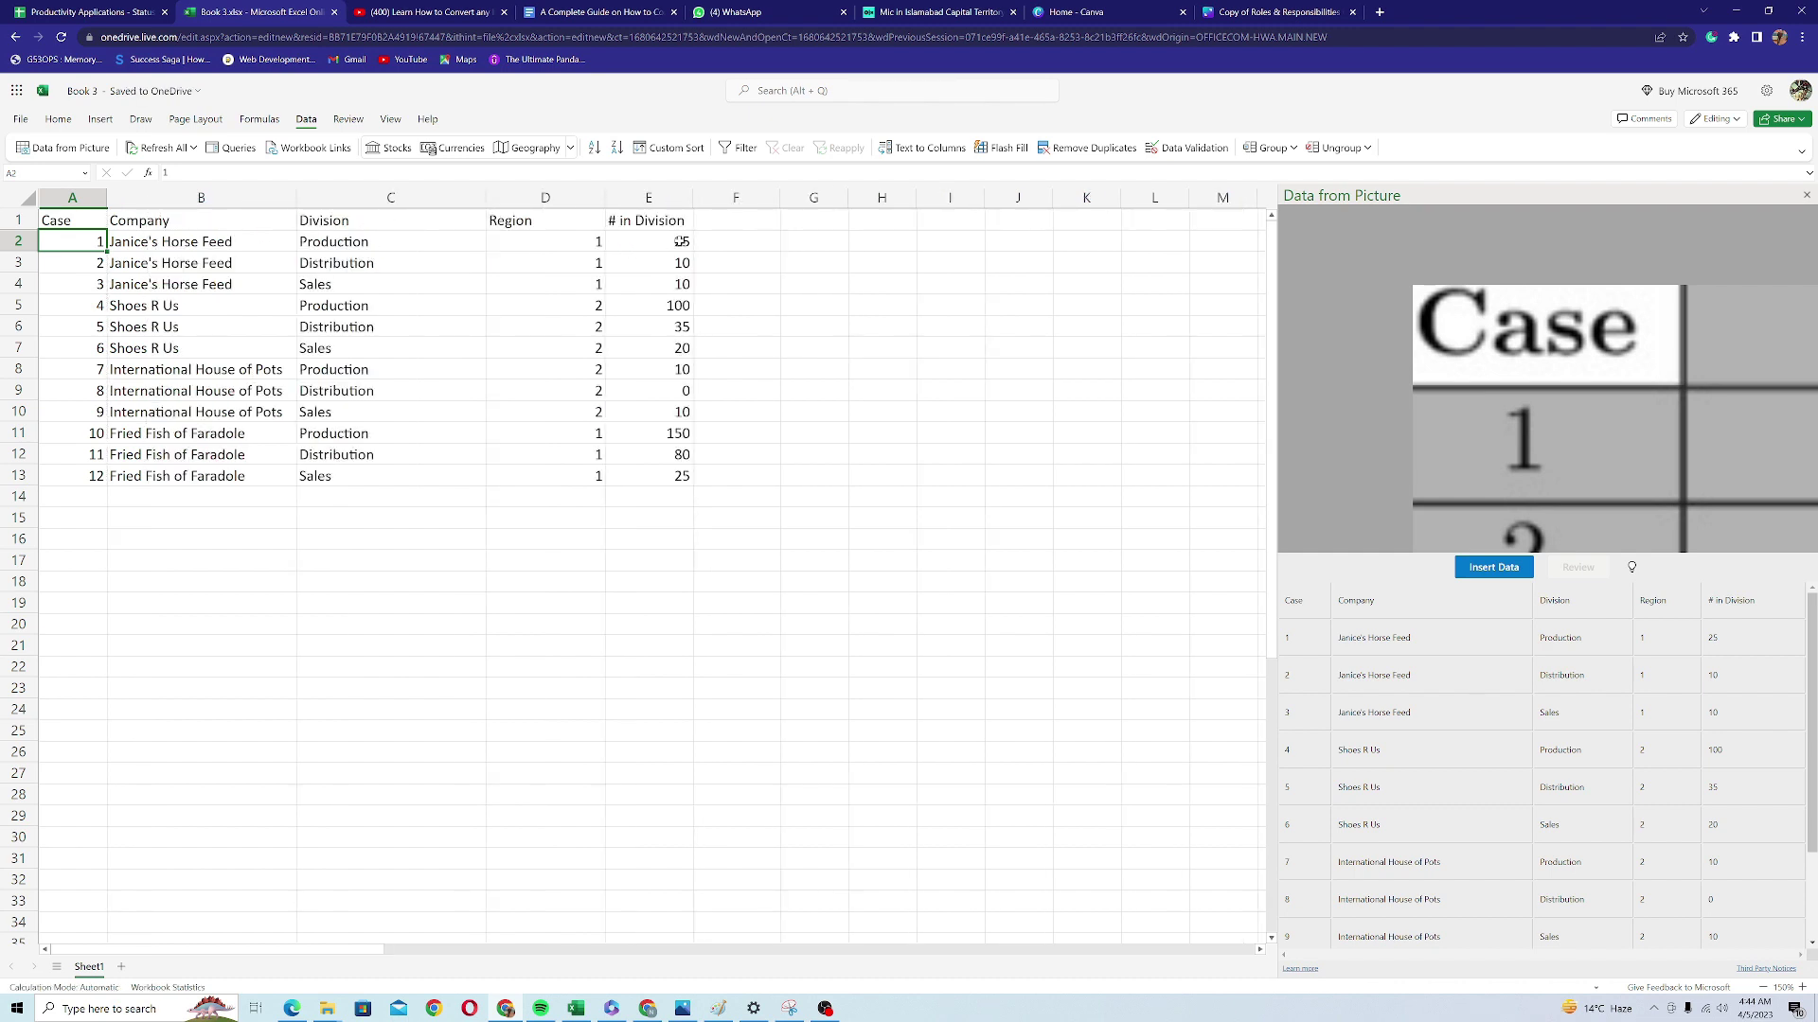
pyautogui.click(631, 558)
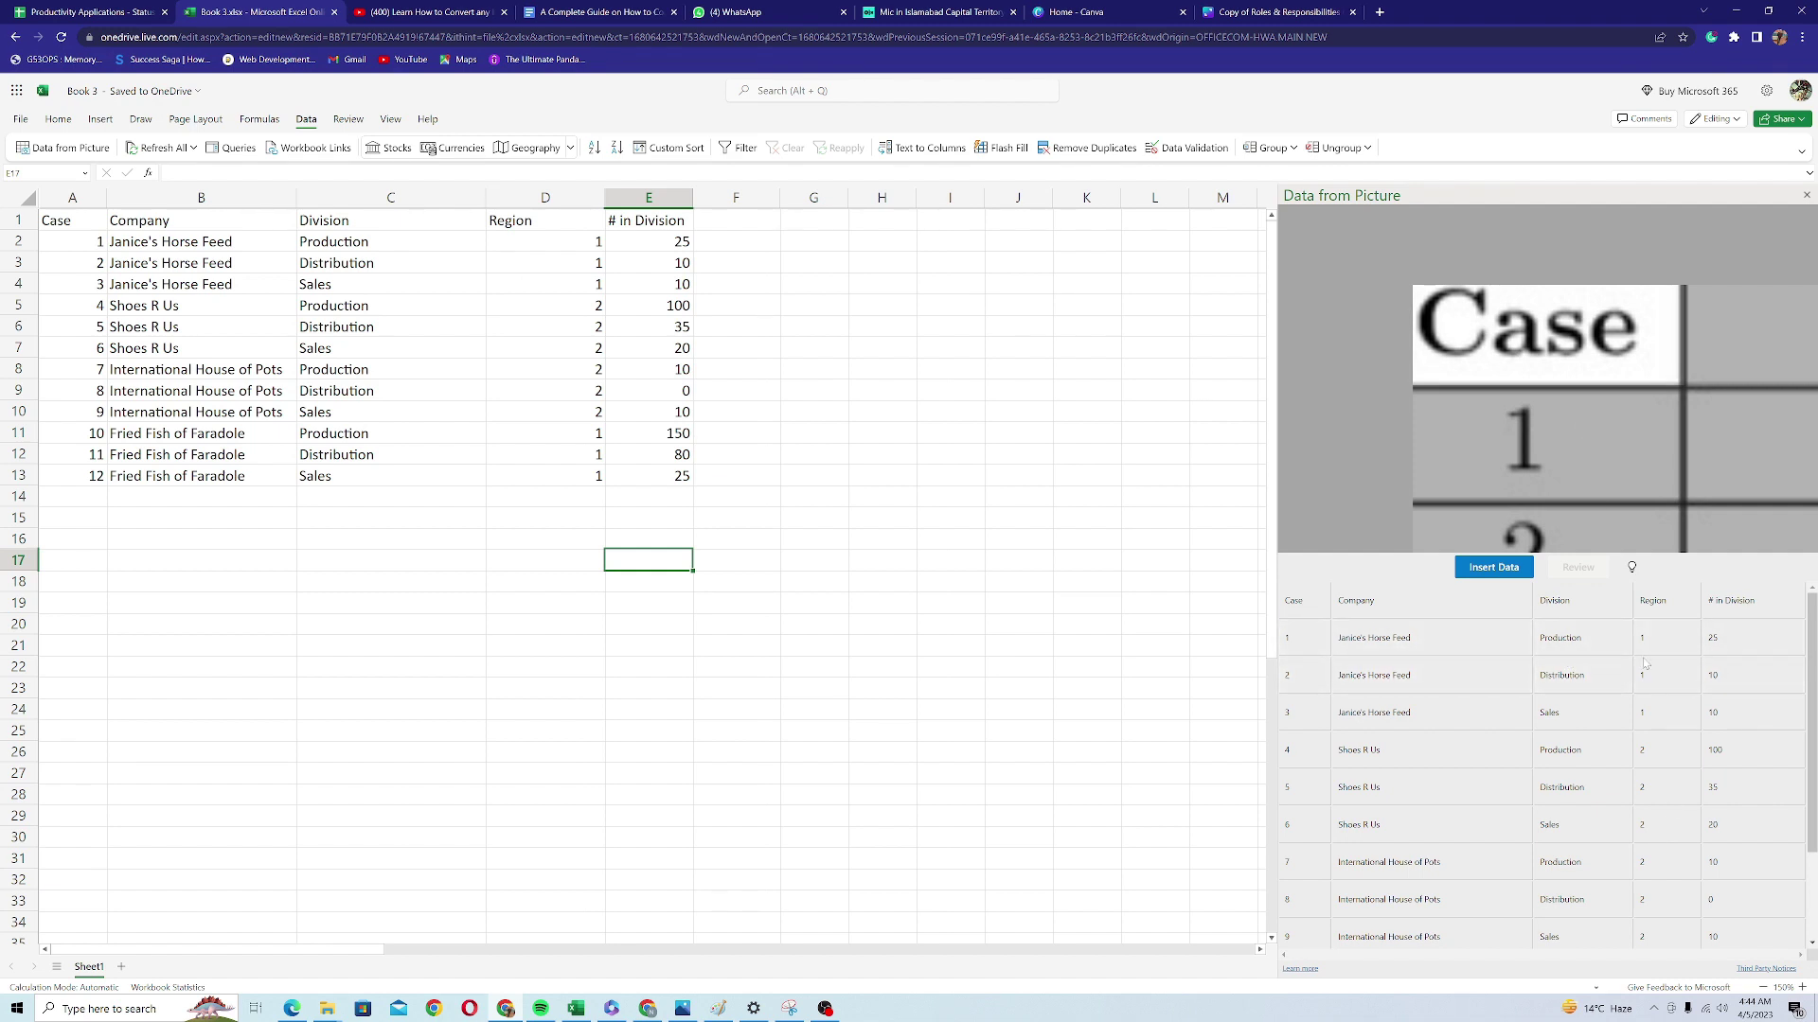
# - Close the Data from Picture pane and spot-check entries such as Shoes R Us and Production
pyautogui.click(1803, 195)
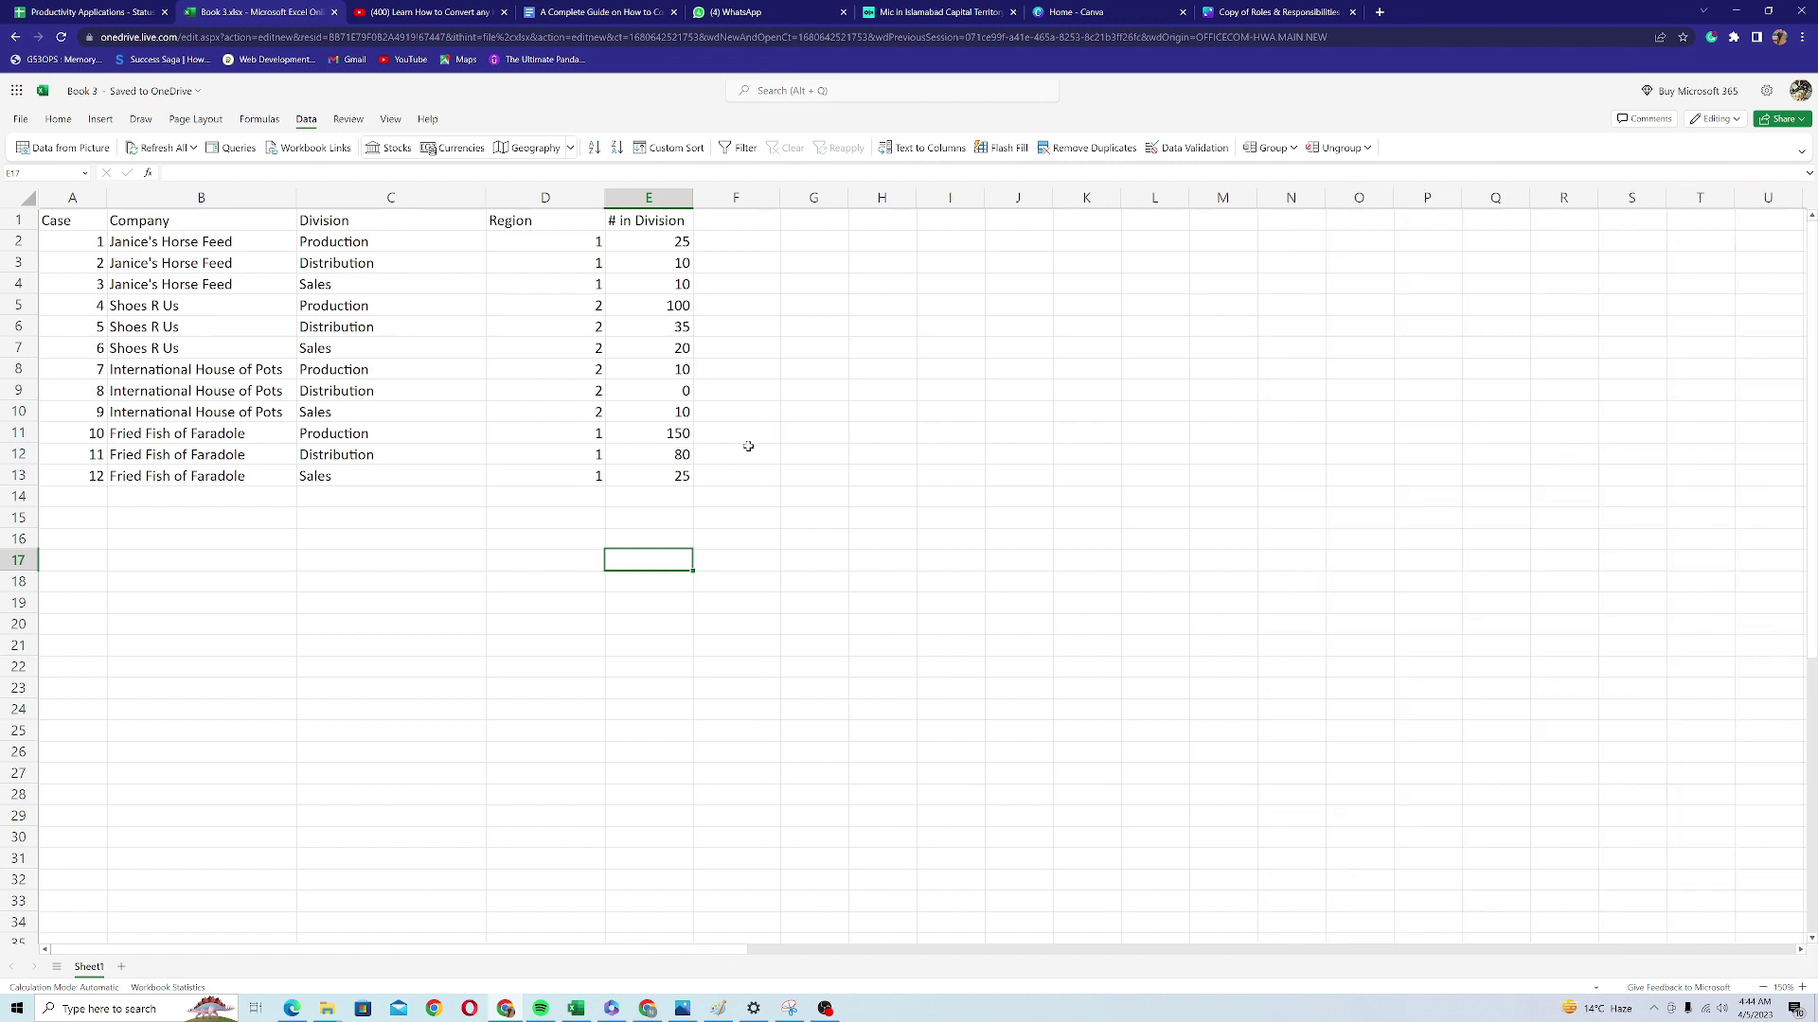
pyautogui.click(110, 284)
pyautogui.click(151, 299)
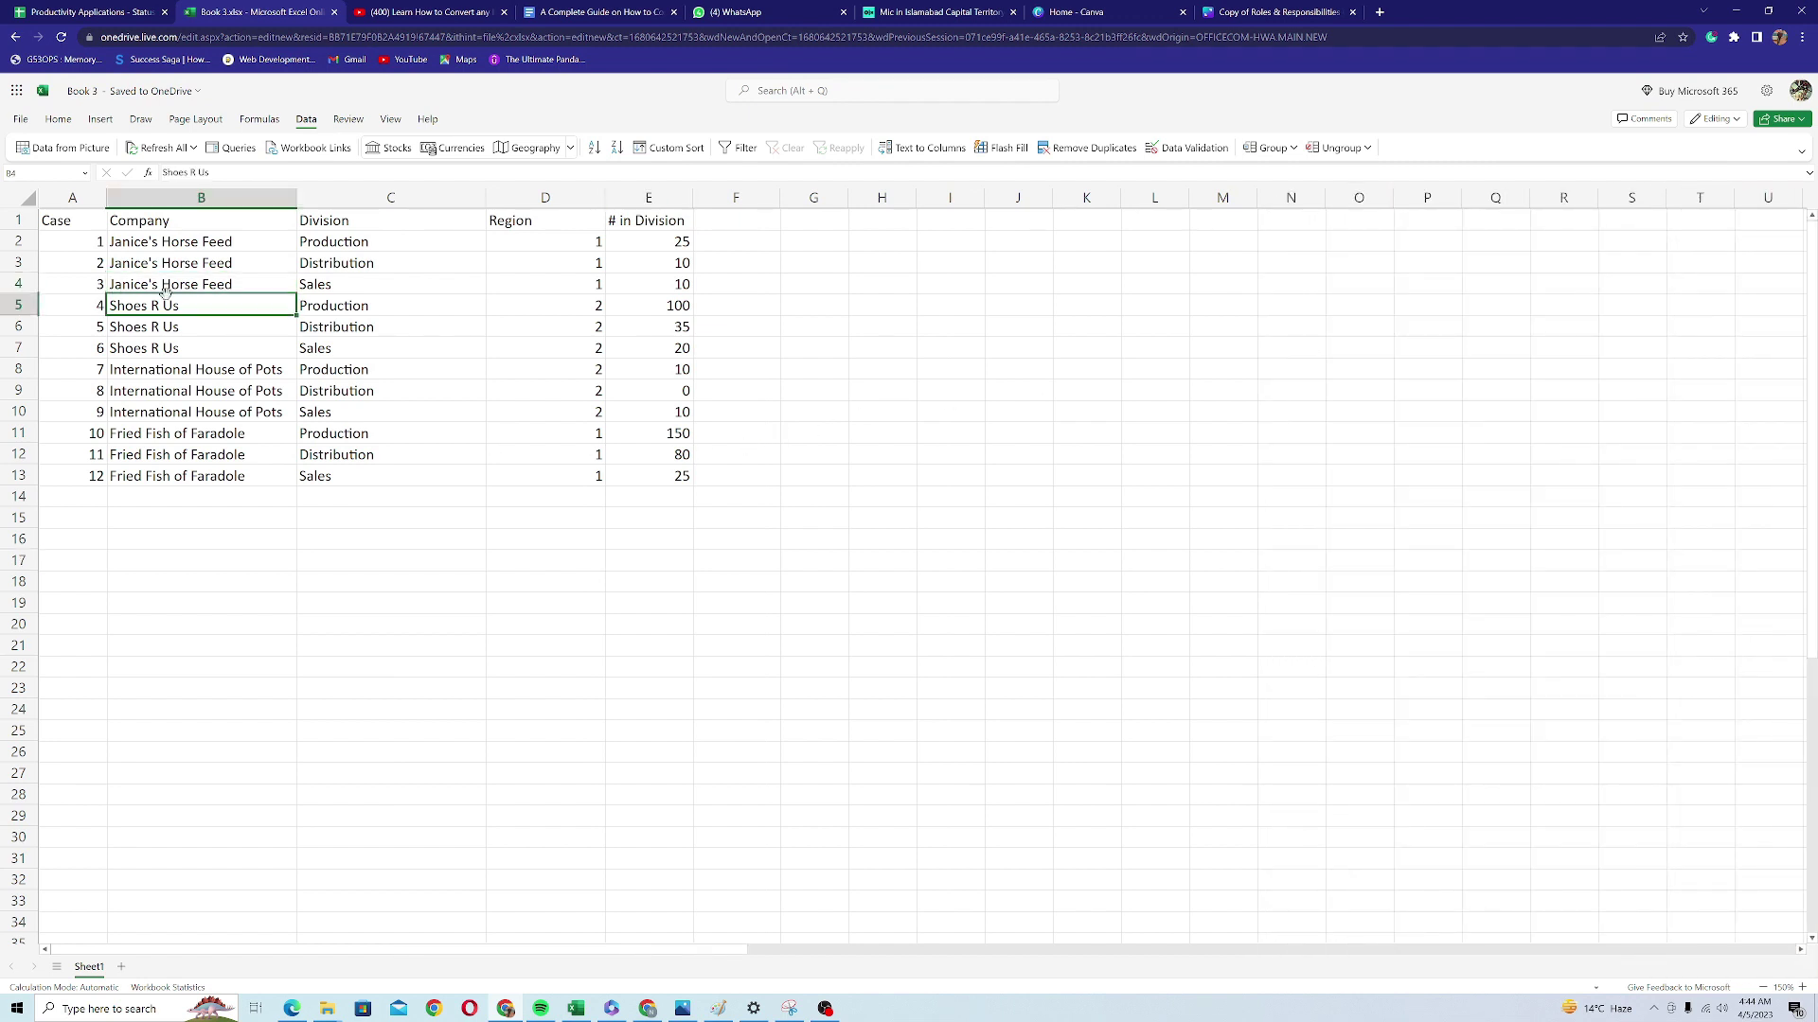
pyautogui.click(180, 326)
pyautogui.click(402, 363)
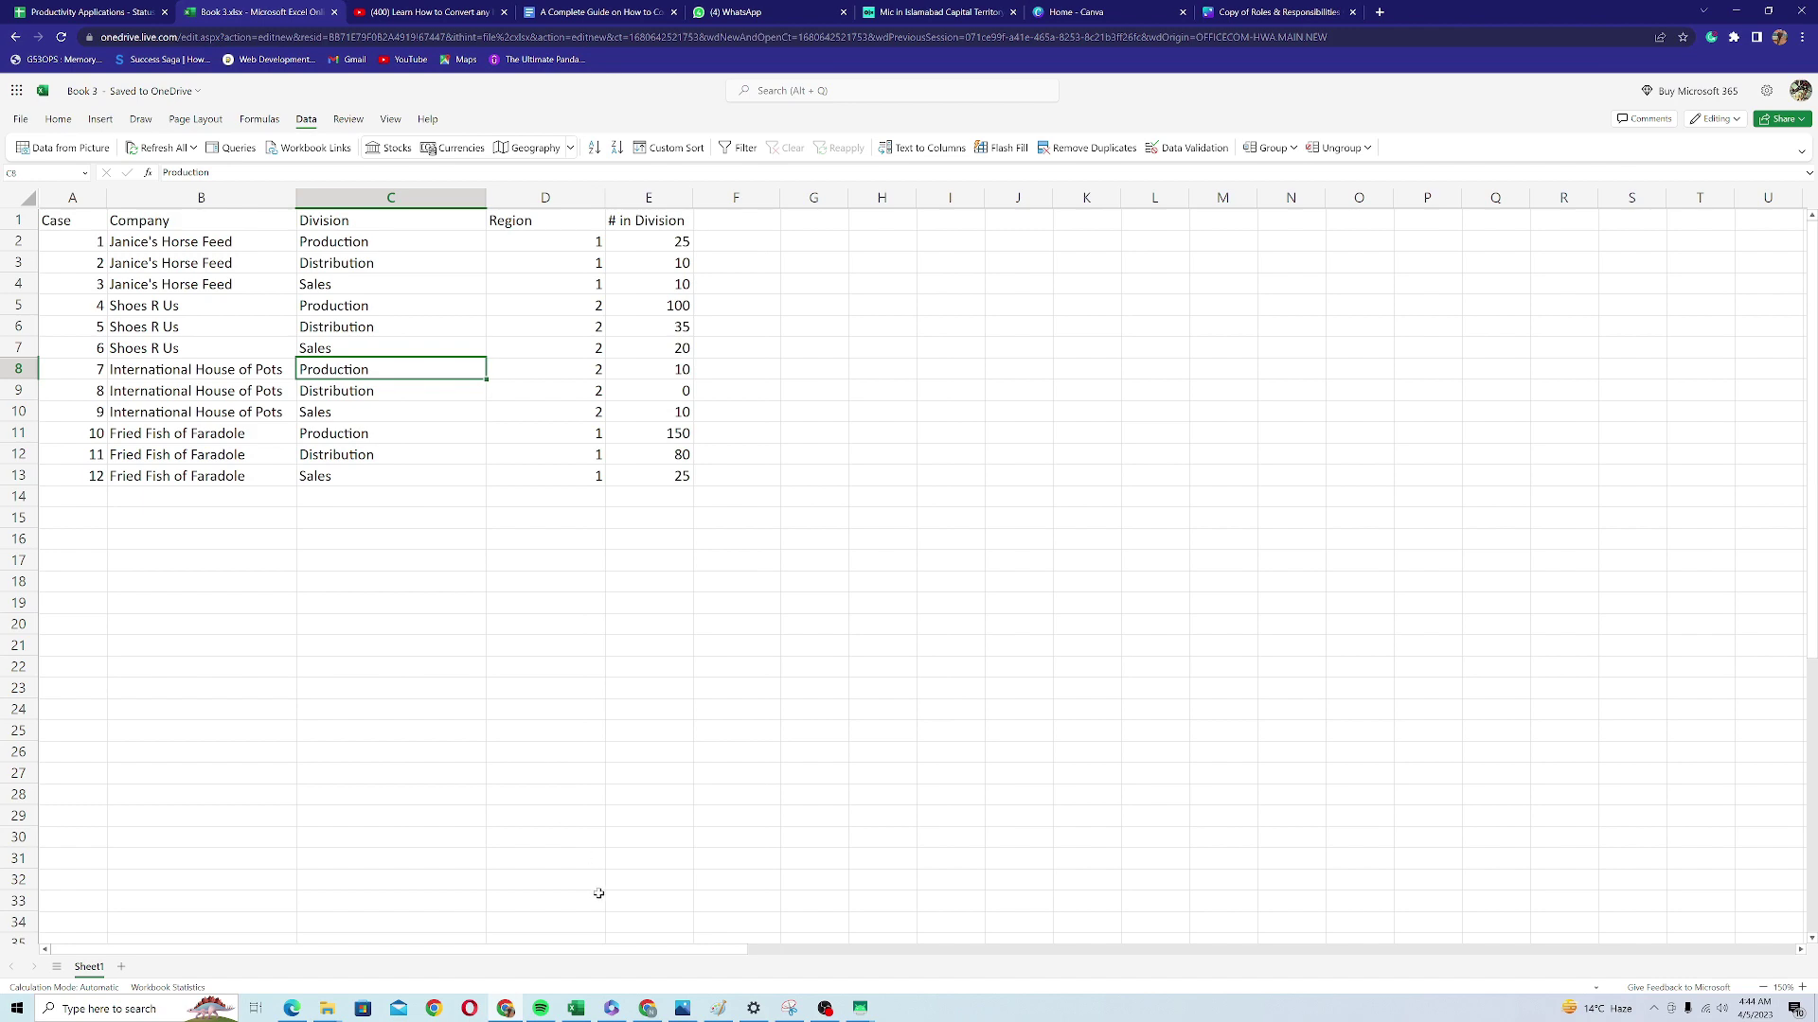
# - Visit the Data tab of desktop Excel Book1, then bring up the mirrored phone screen
pyautogui.moveTo(579, 1011)
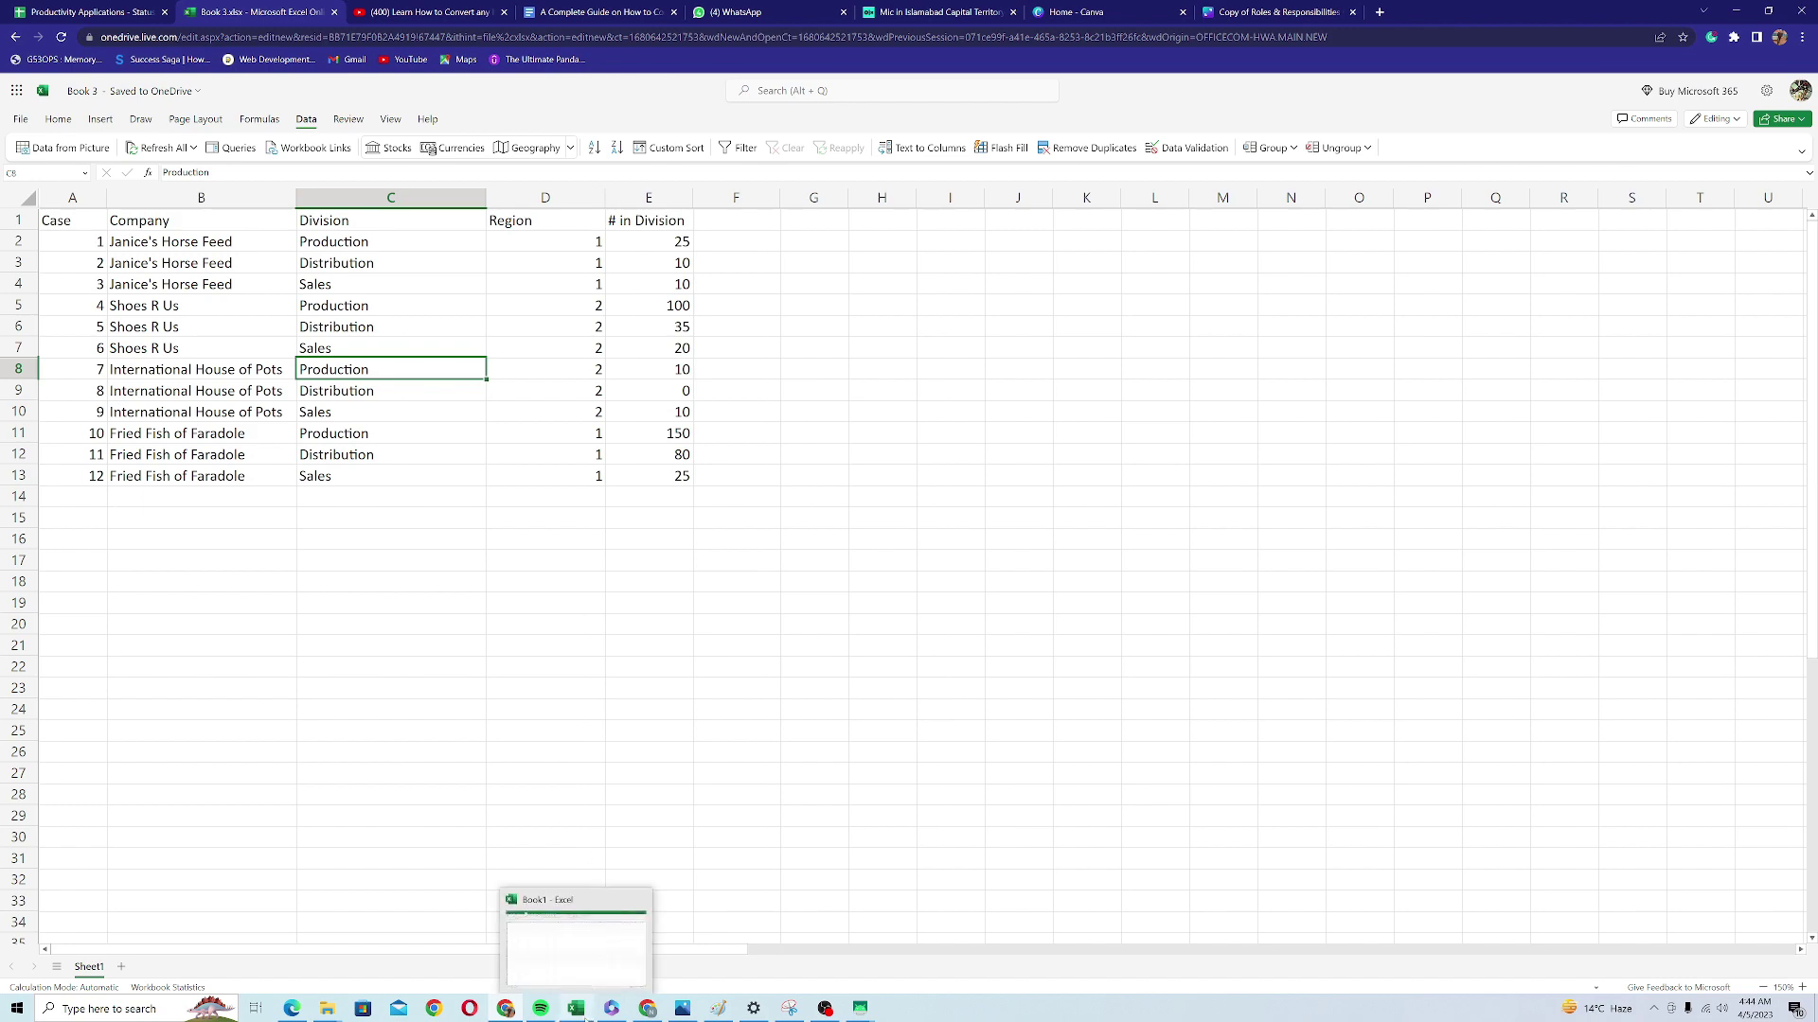
pyautogui.click(578, 1009)
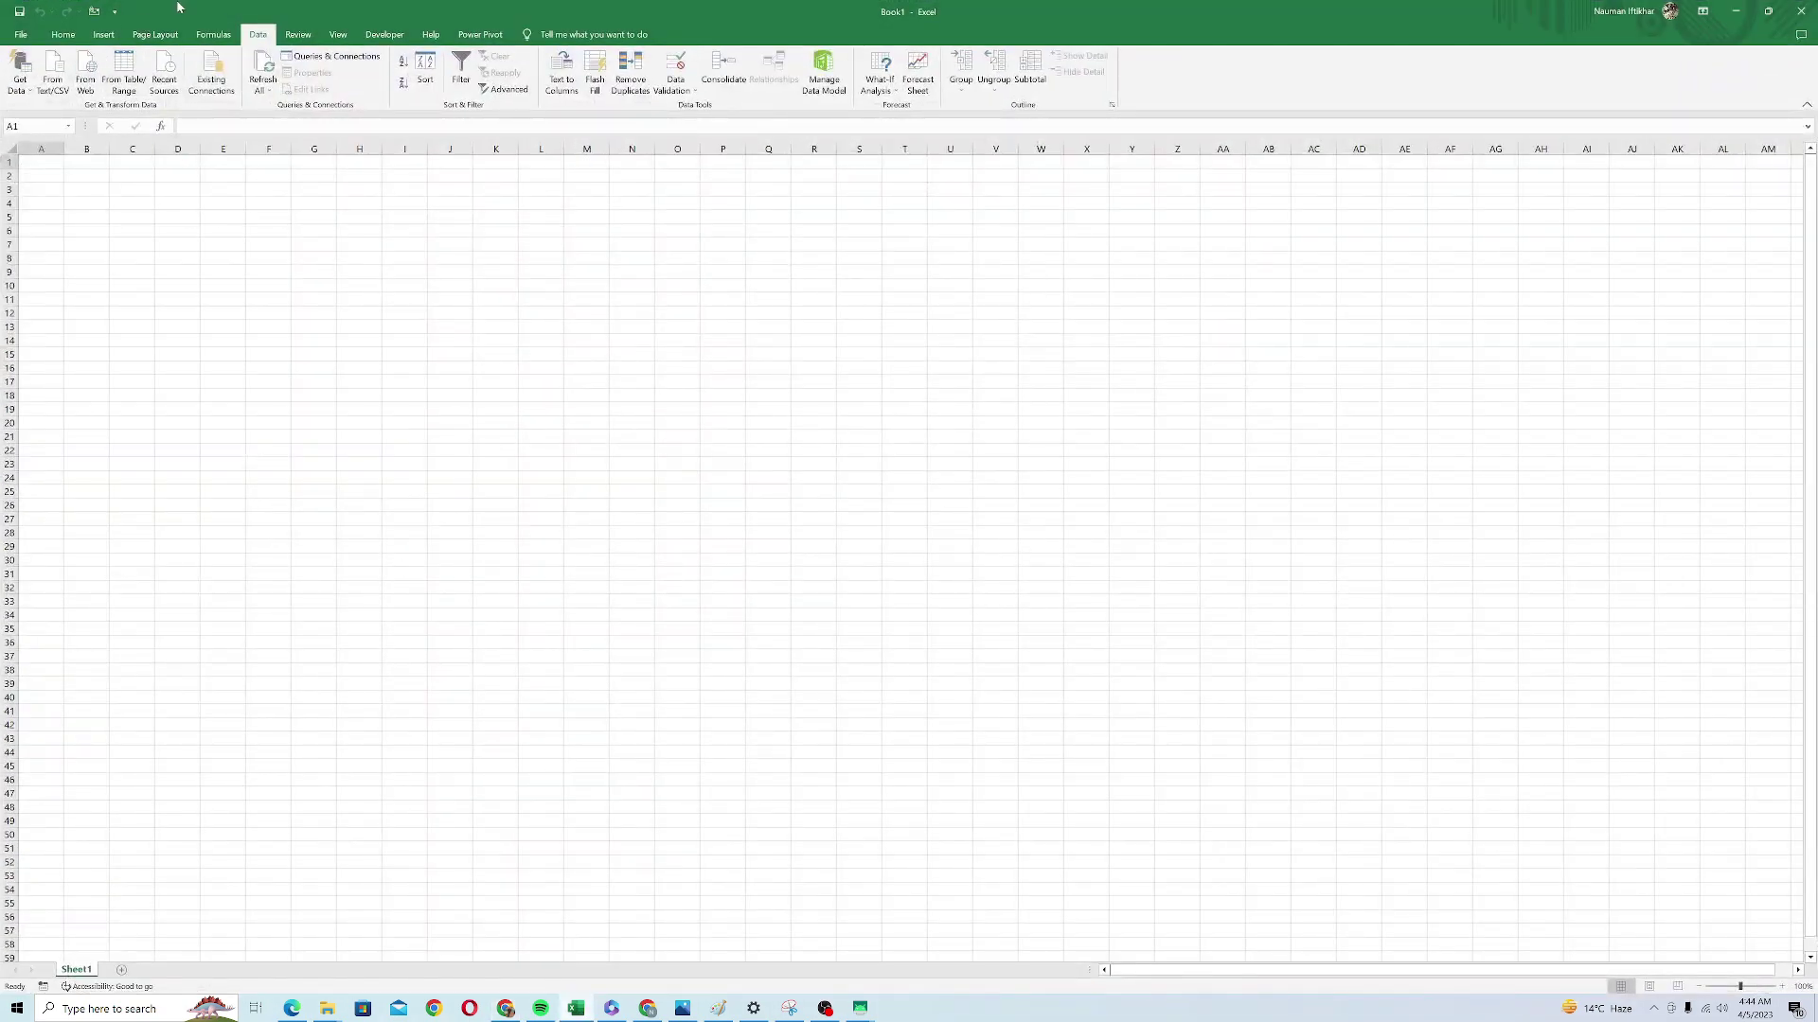
pyautogui.click(257, 34)
pyautogui.hotkey('alt', 'Tab')
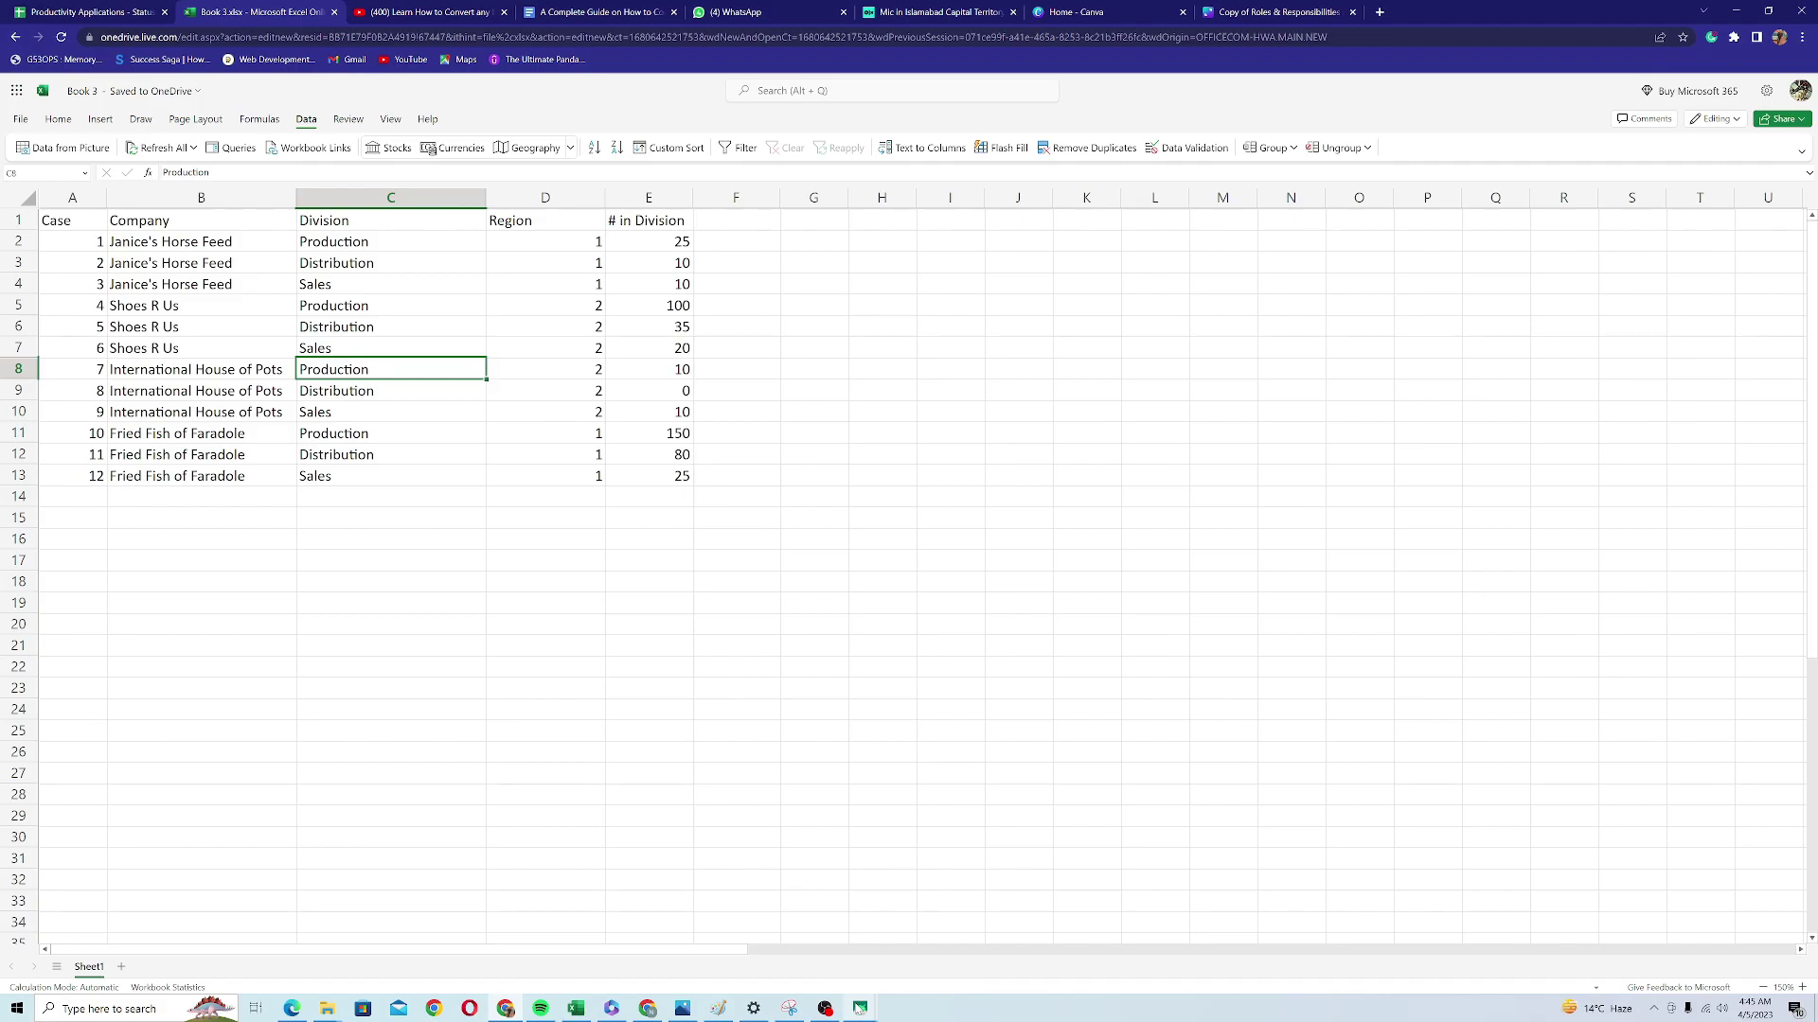
pyautogui.click(860, 1008)
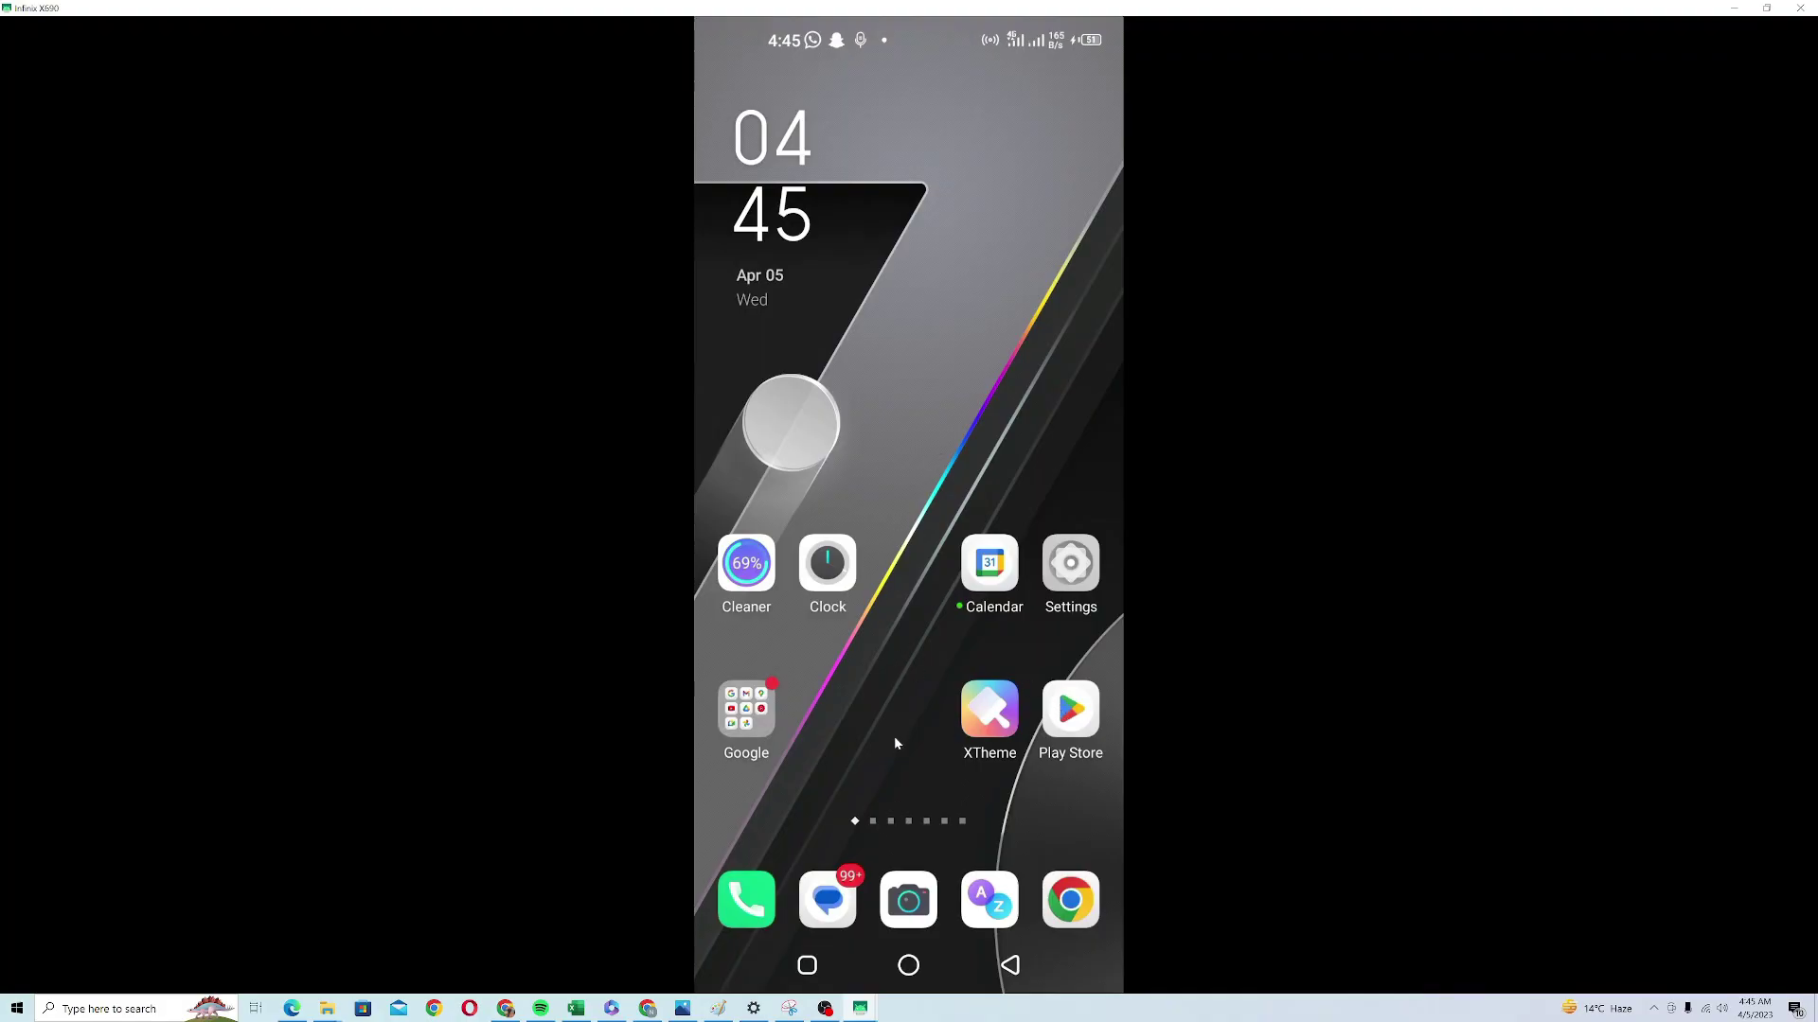
# - Find Excel on the phone by searching 'exc' and create a new blank workbook, Book (2)
pyautogui.moveTo(893, 735); pyautogui.dragTo(935, 161)
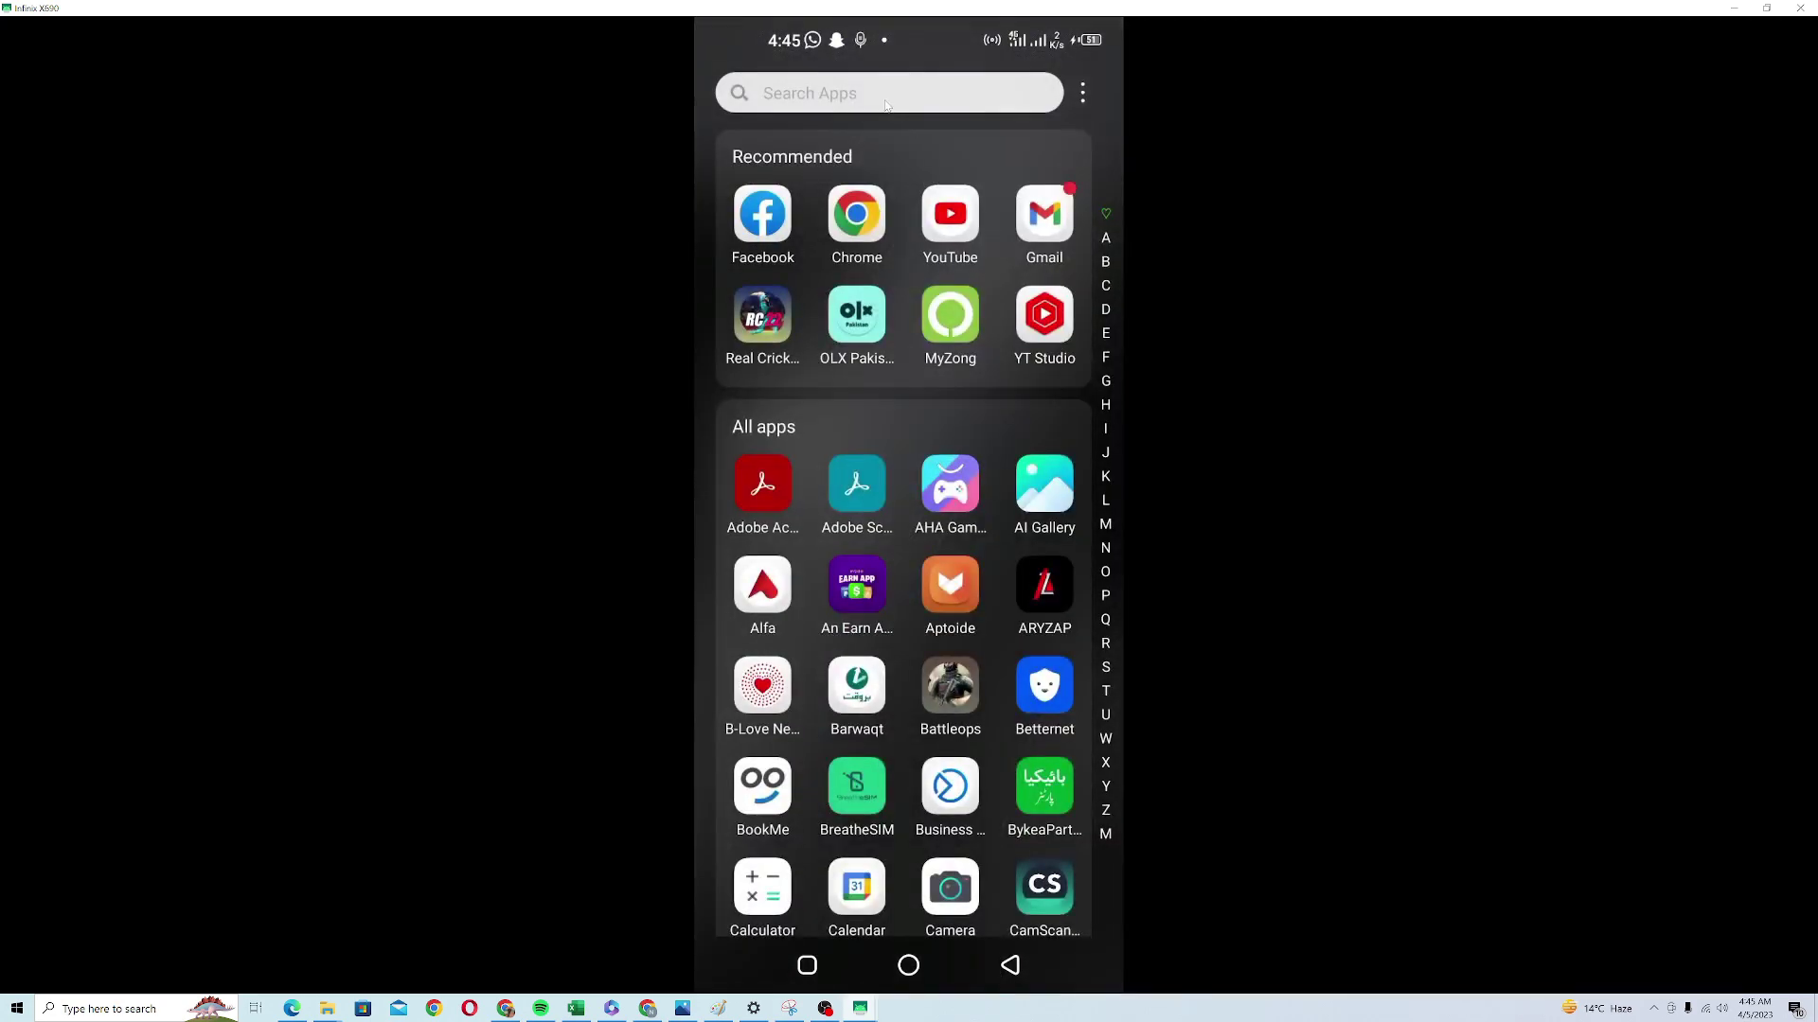
pyautogui.click(877, 94)
pyautogui.write('exc')
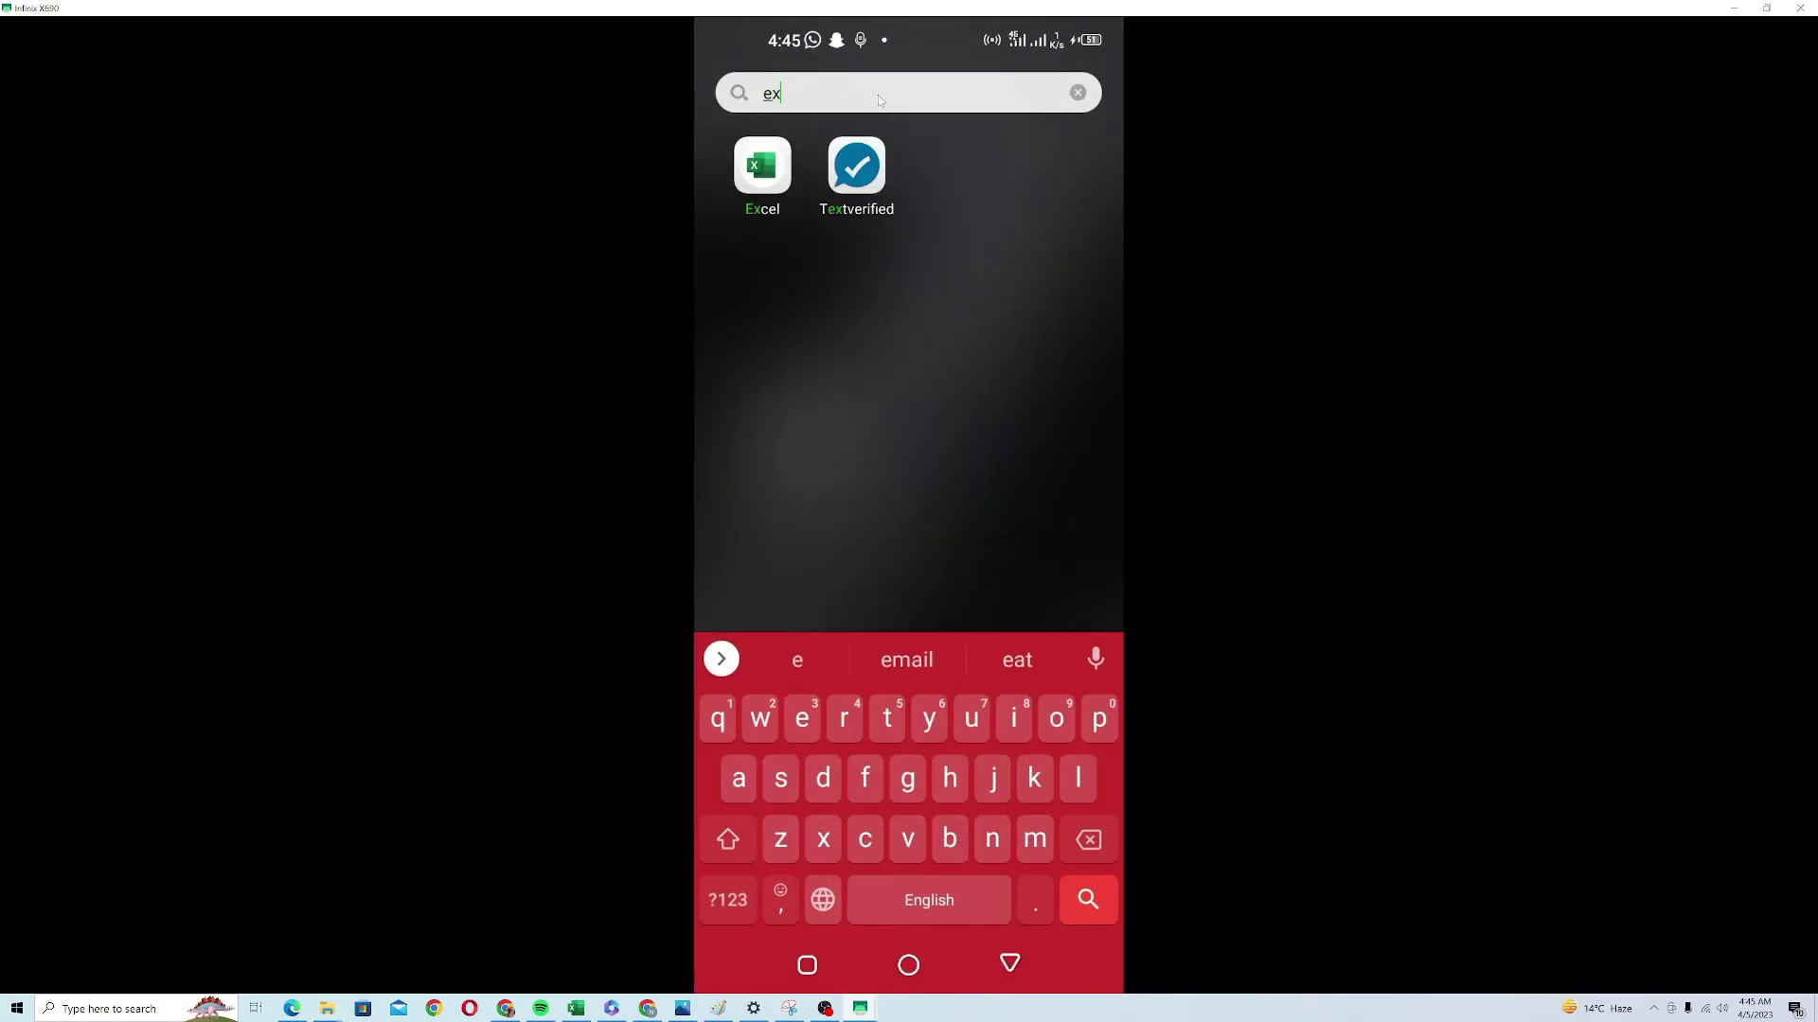
pyautogui.click(763, 196)
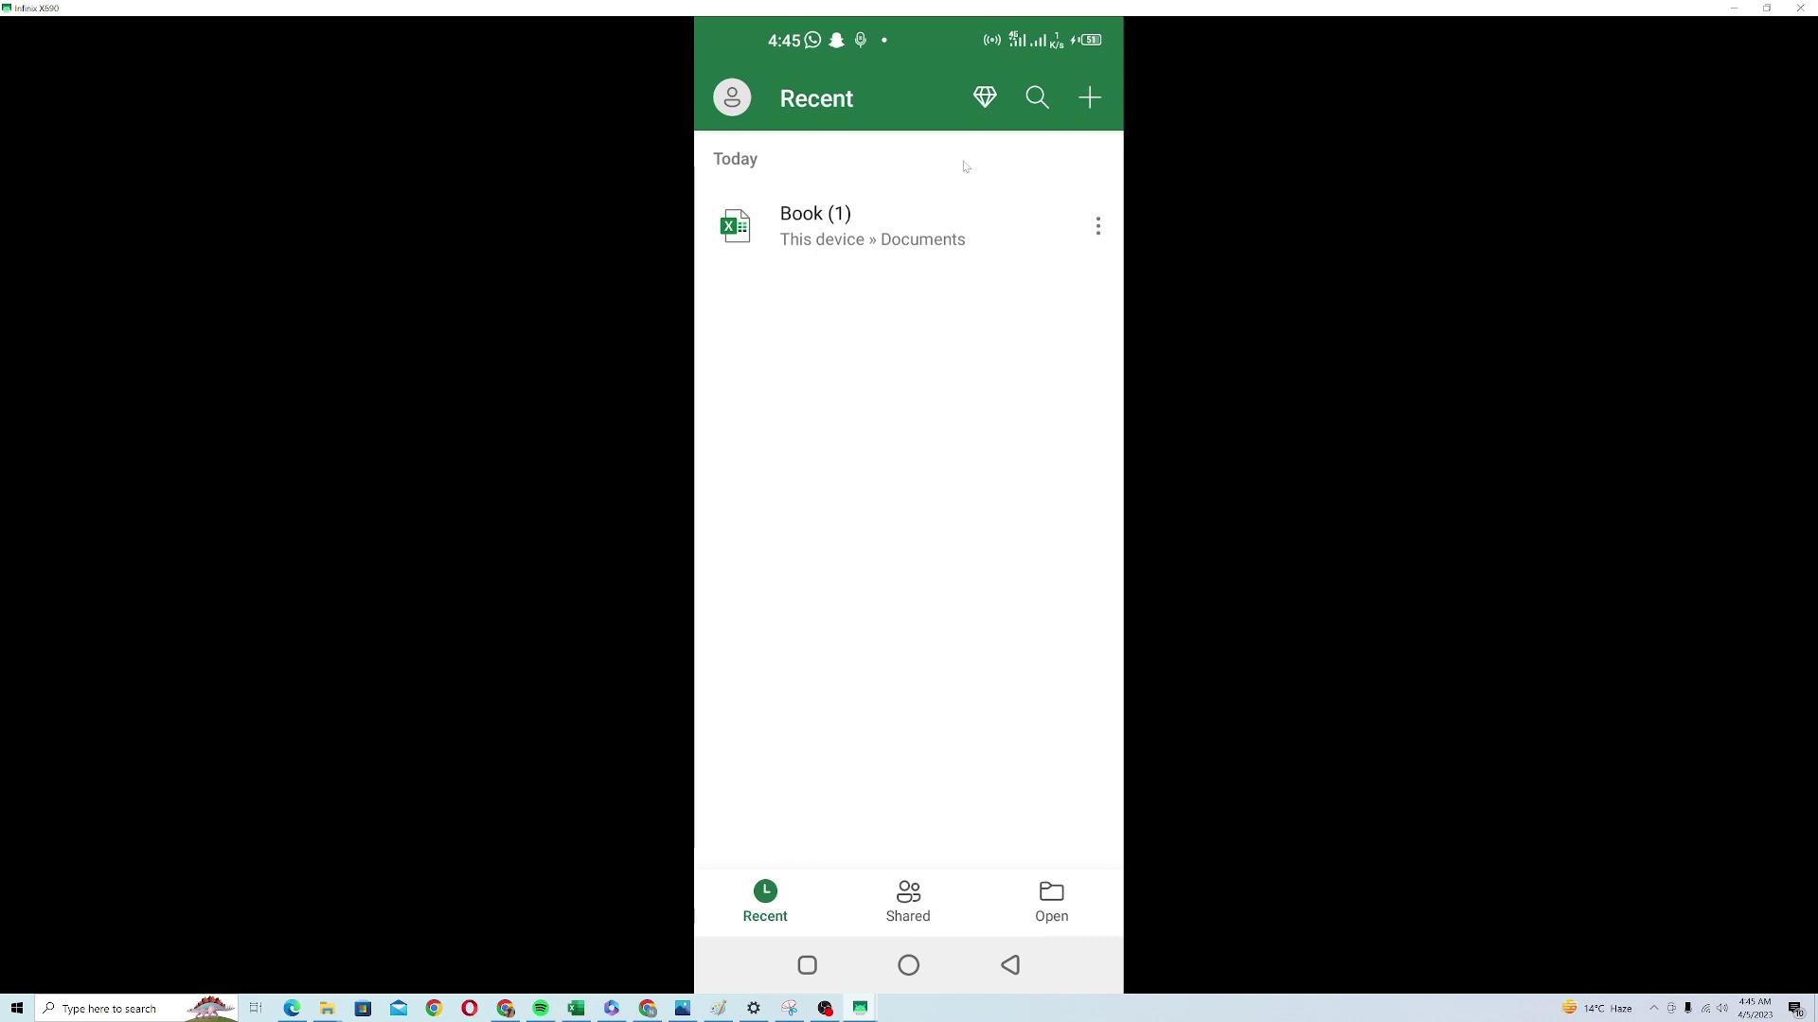
pyautogui.click(1079, 109)
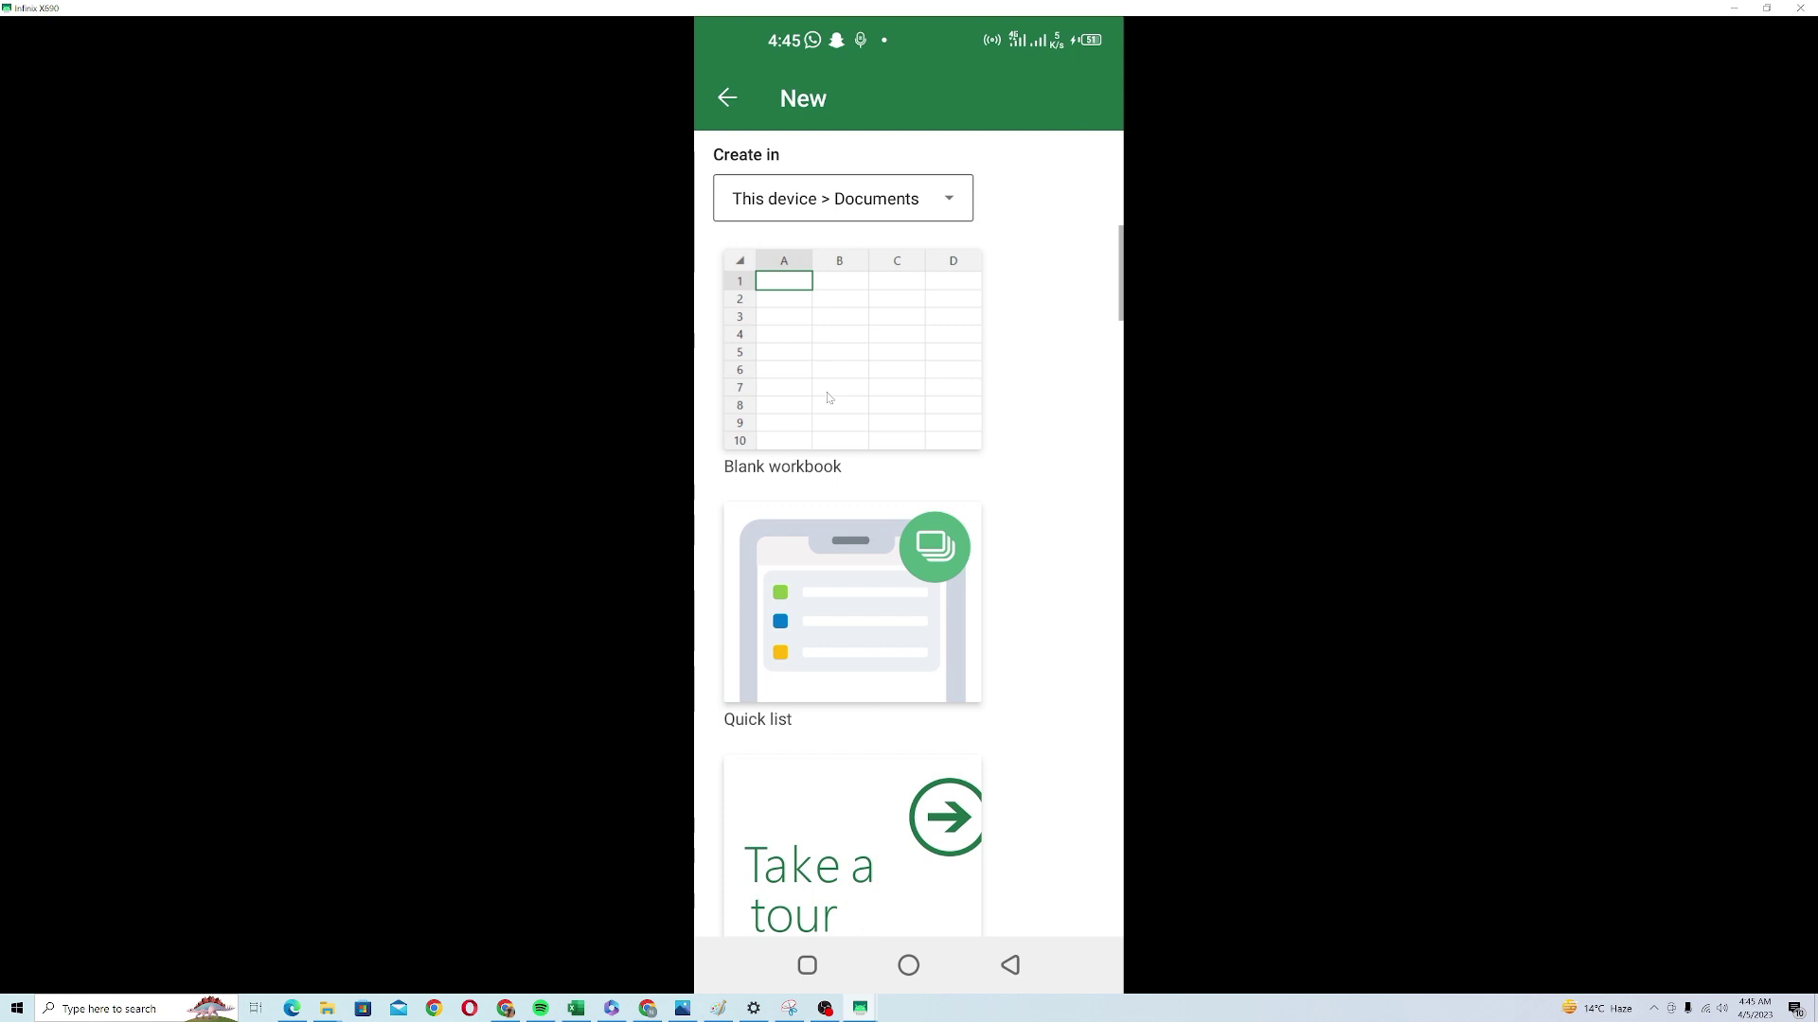
pyautogui.click(827, 398)
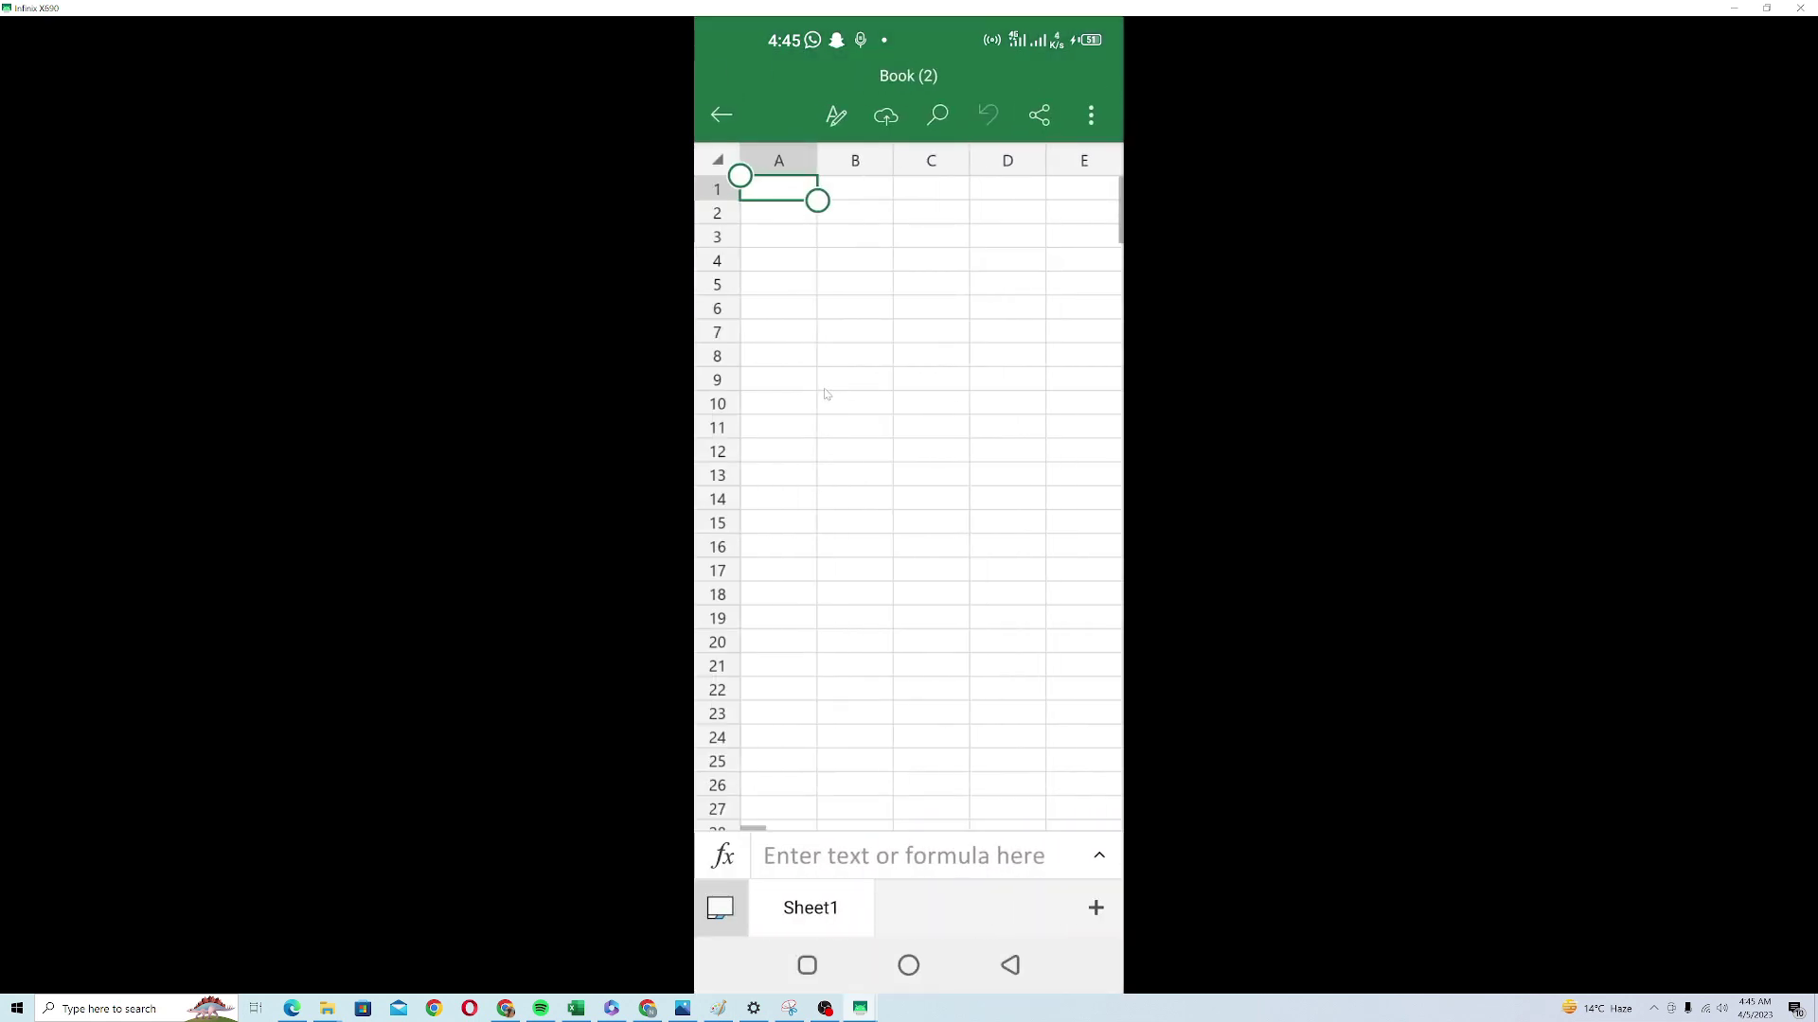
pyautogui.click(720, 909)
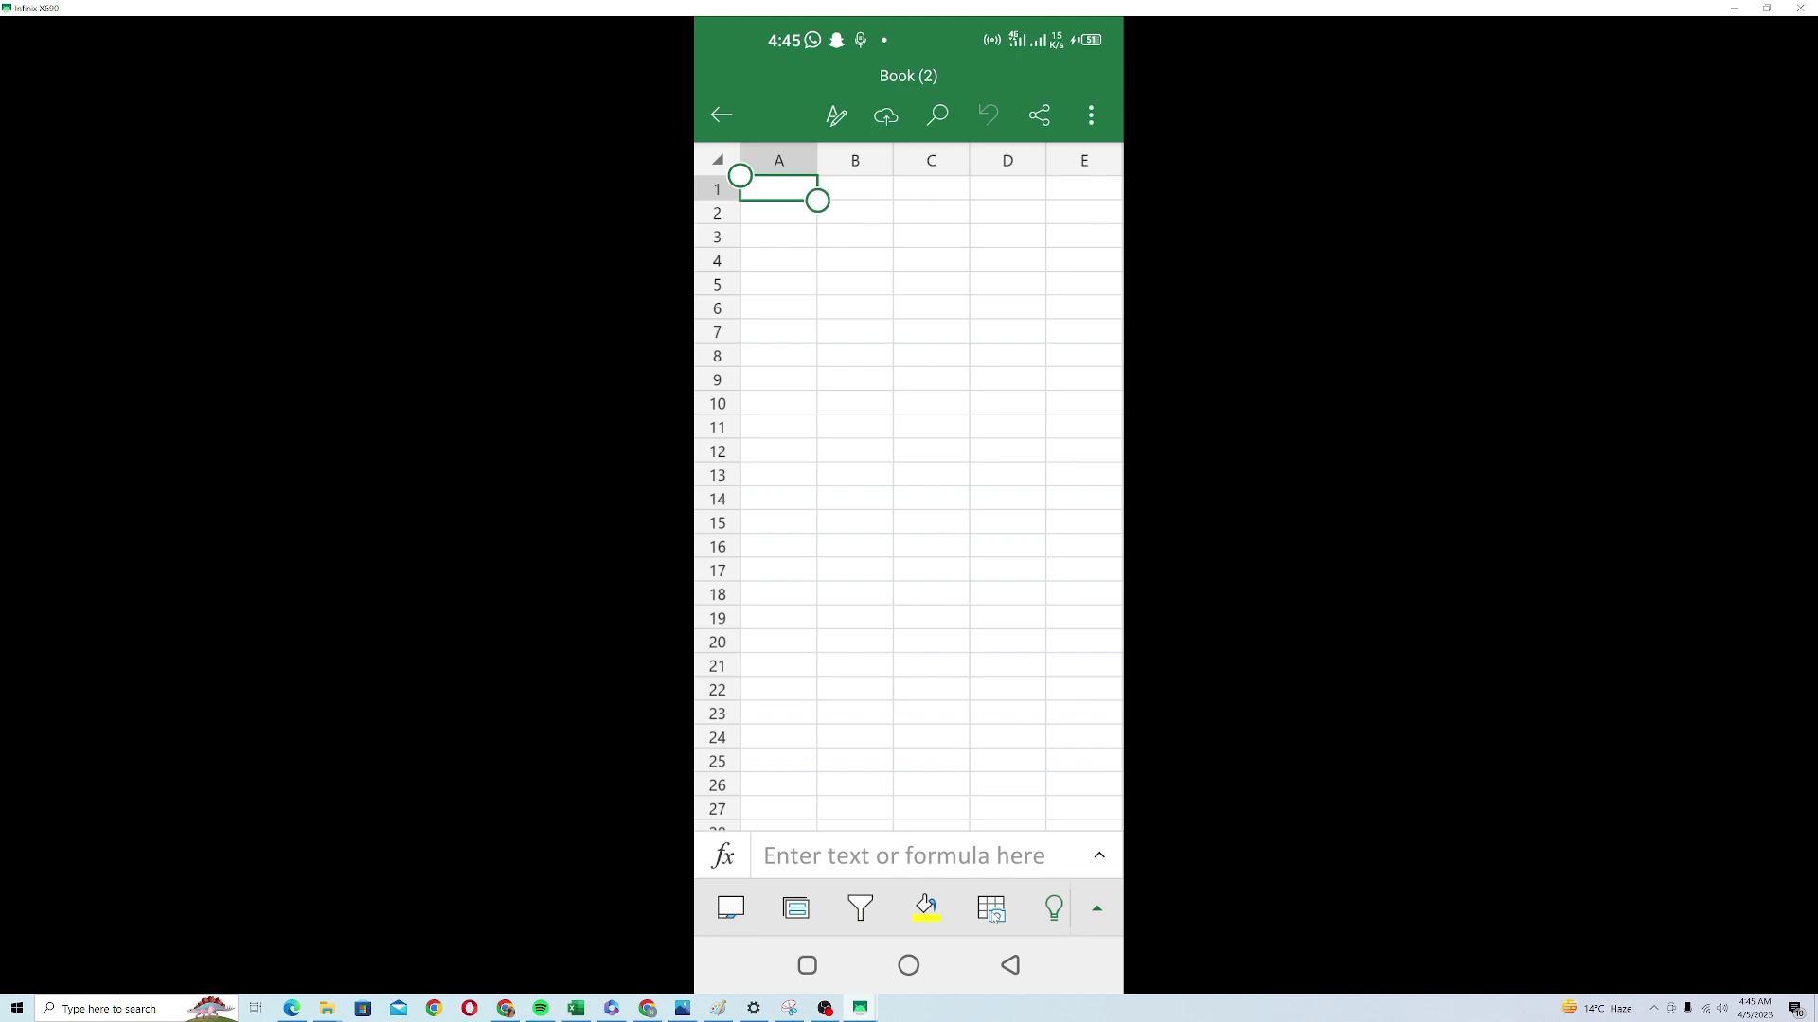
# - Pick the company table photo from the gallery, crop it to the table's corners, and extract the data
pyautogui.click(991, 910)
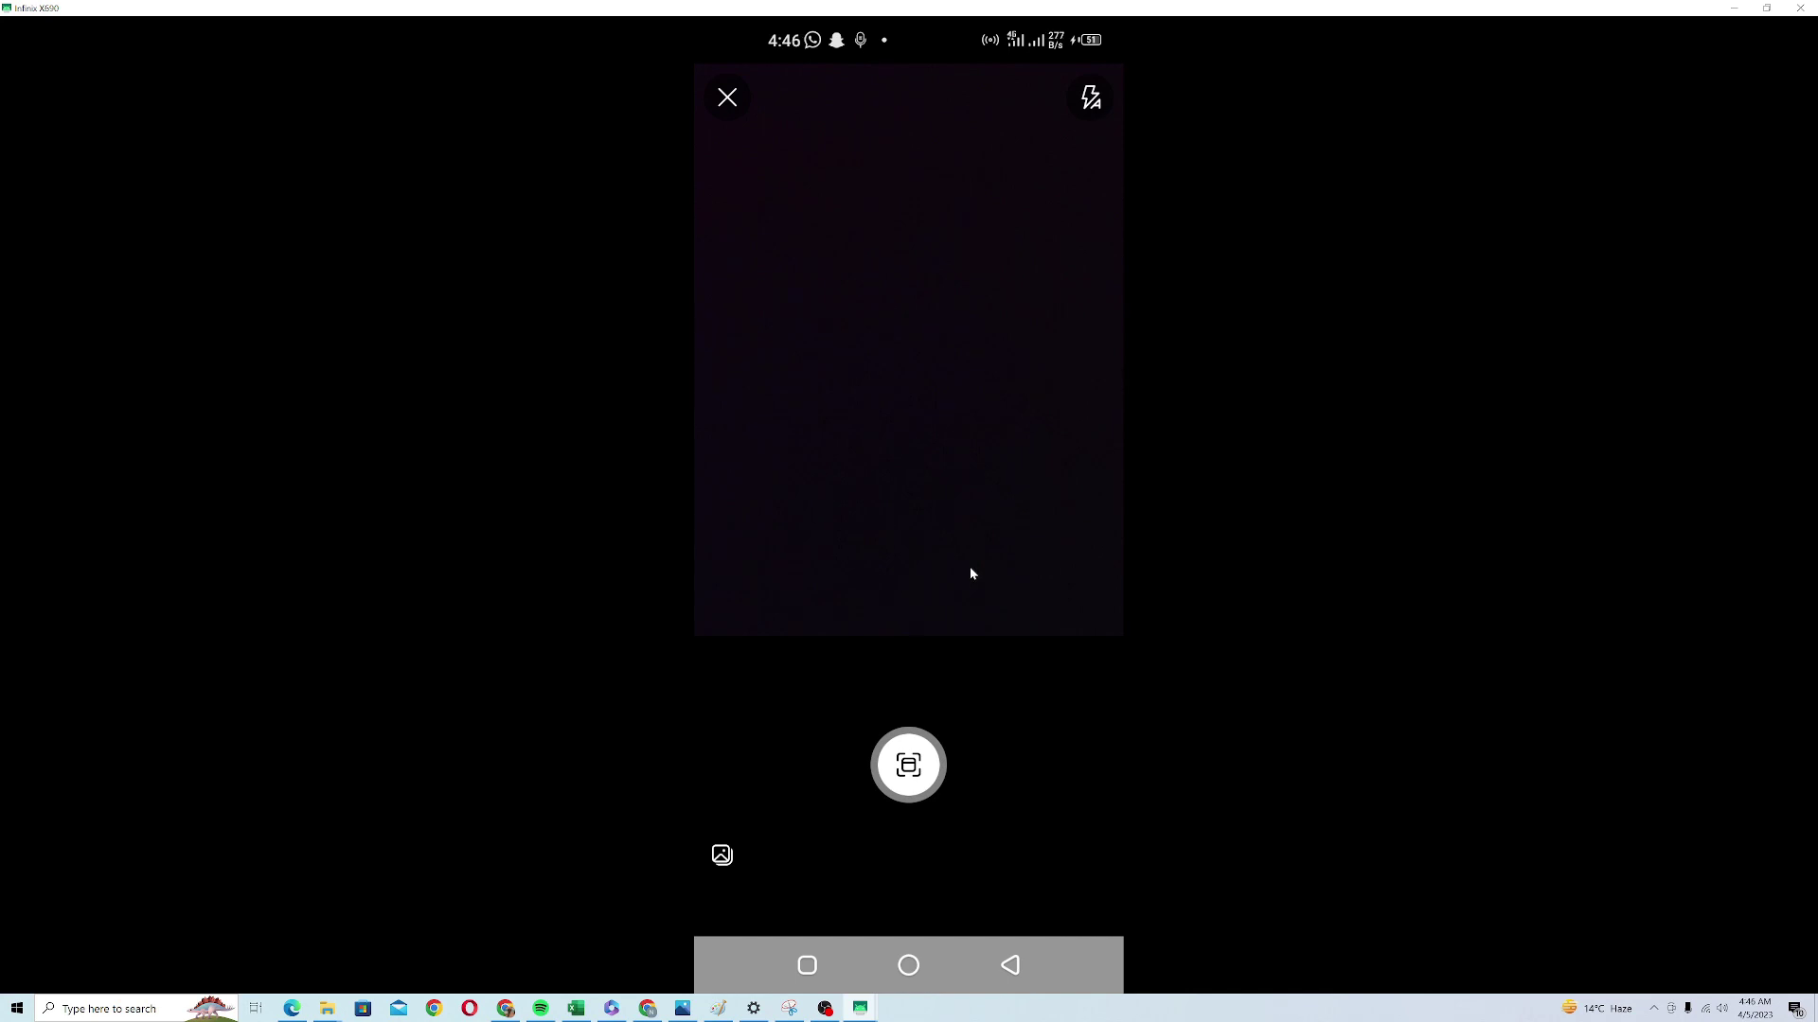
pyautogui.click(722, 857)
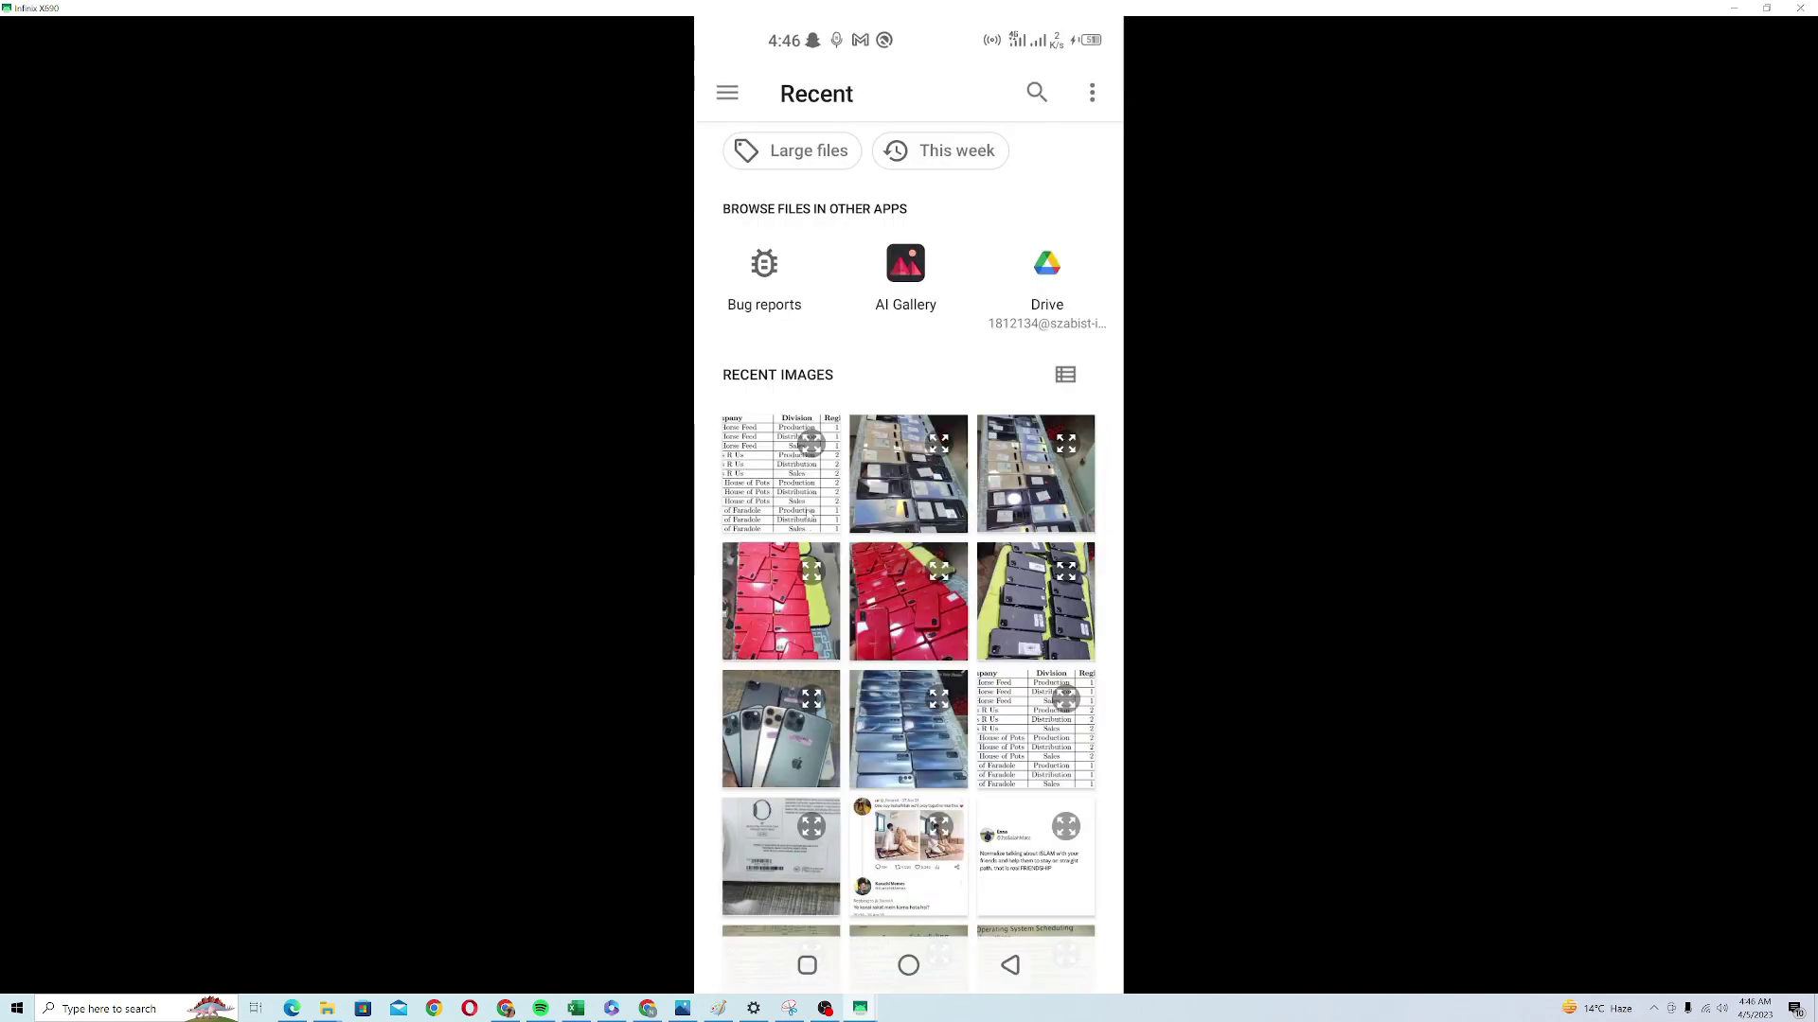
pyautogui.click(808, 514)
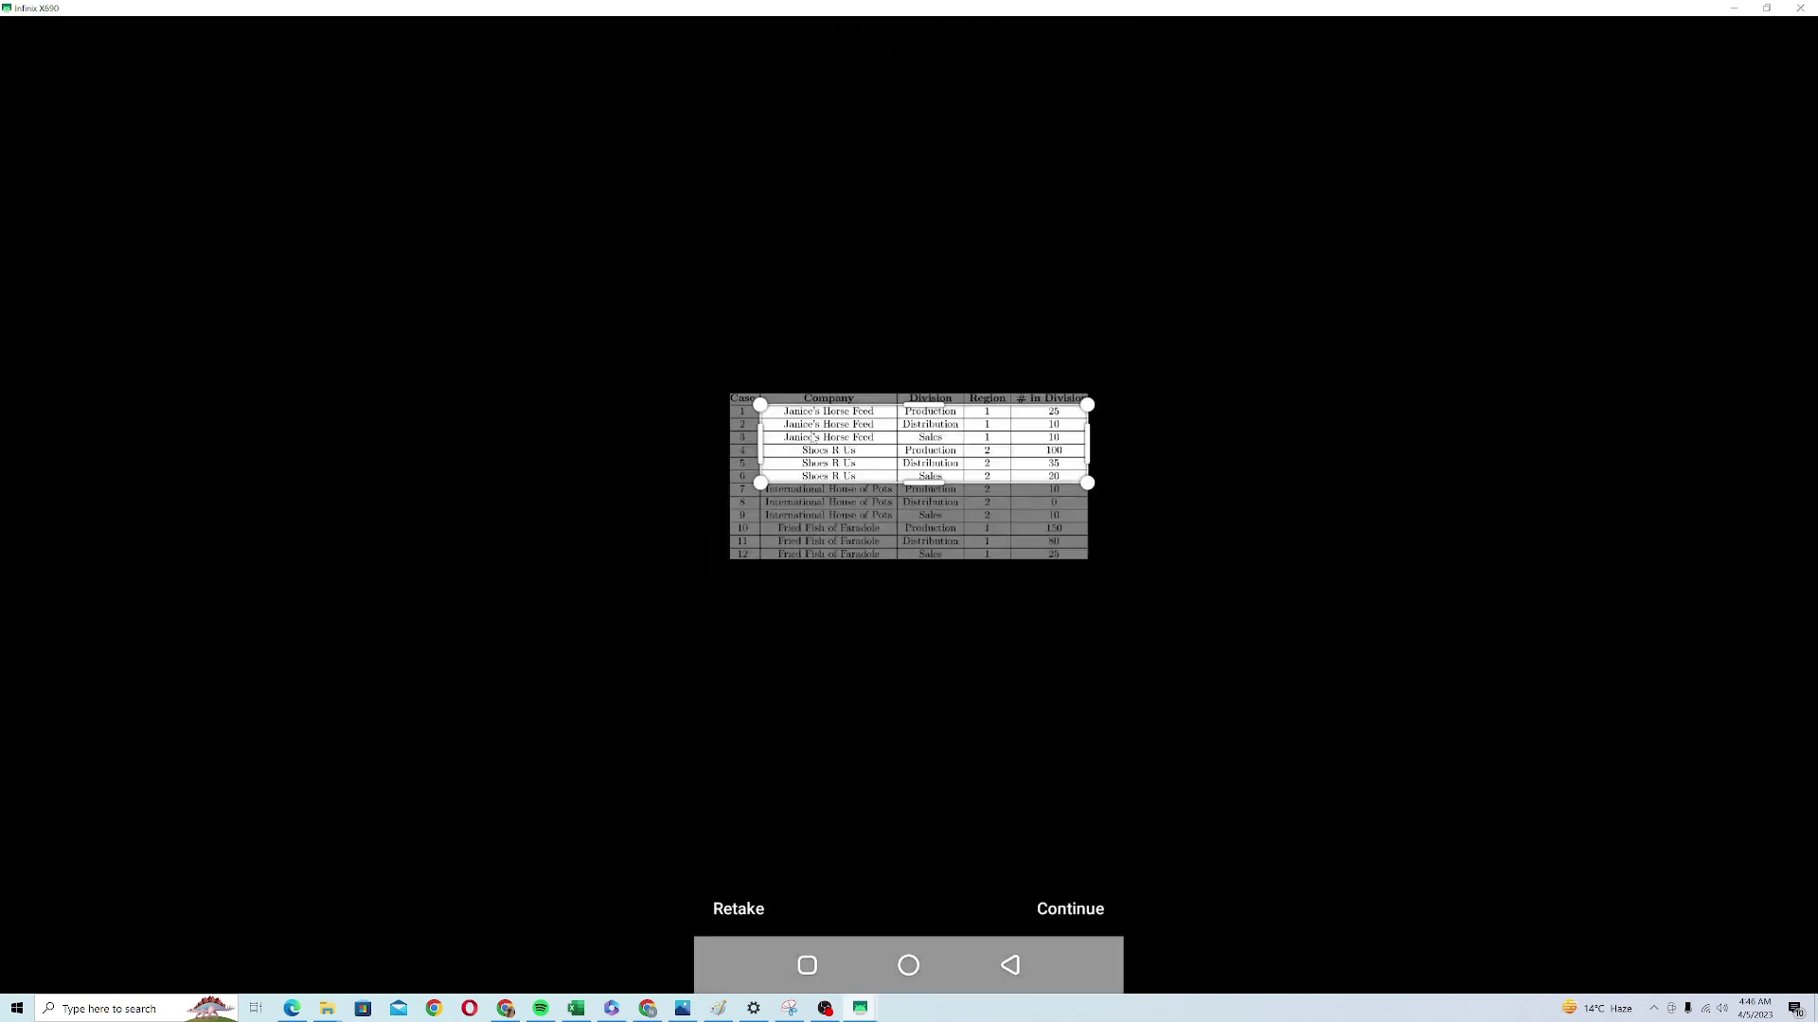
pyautogui.moveTo(758, 408); pyautogui.dragTo(690, 373)
pyautogui.moveTo(756, 494); pyautogui.dragTo(703, 579)
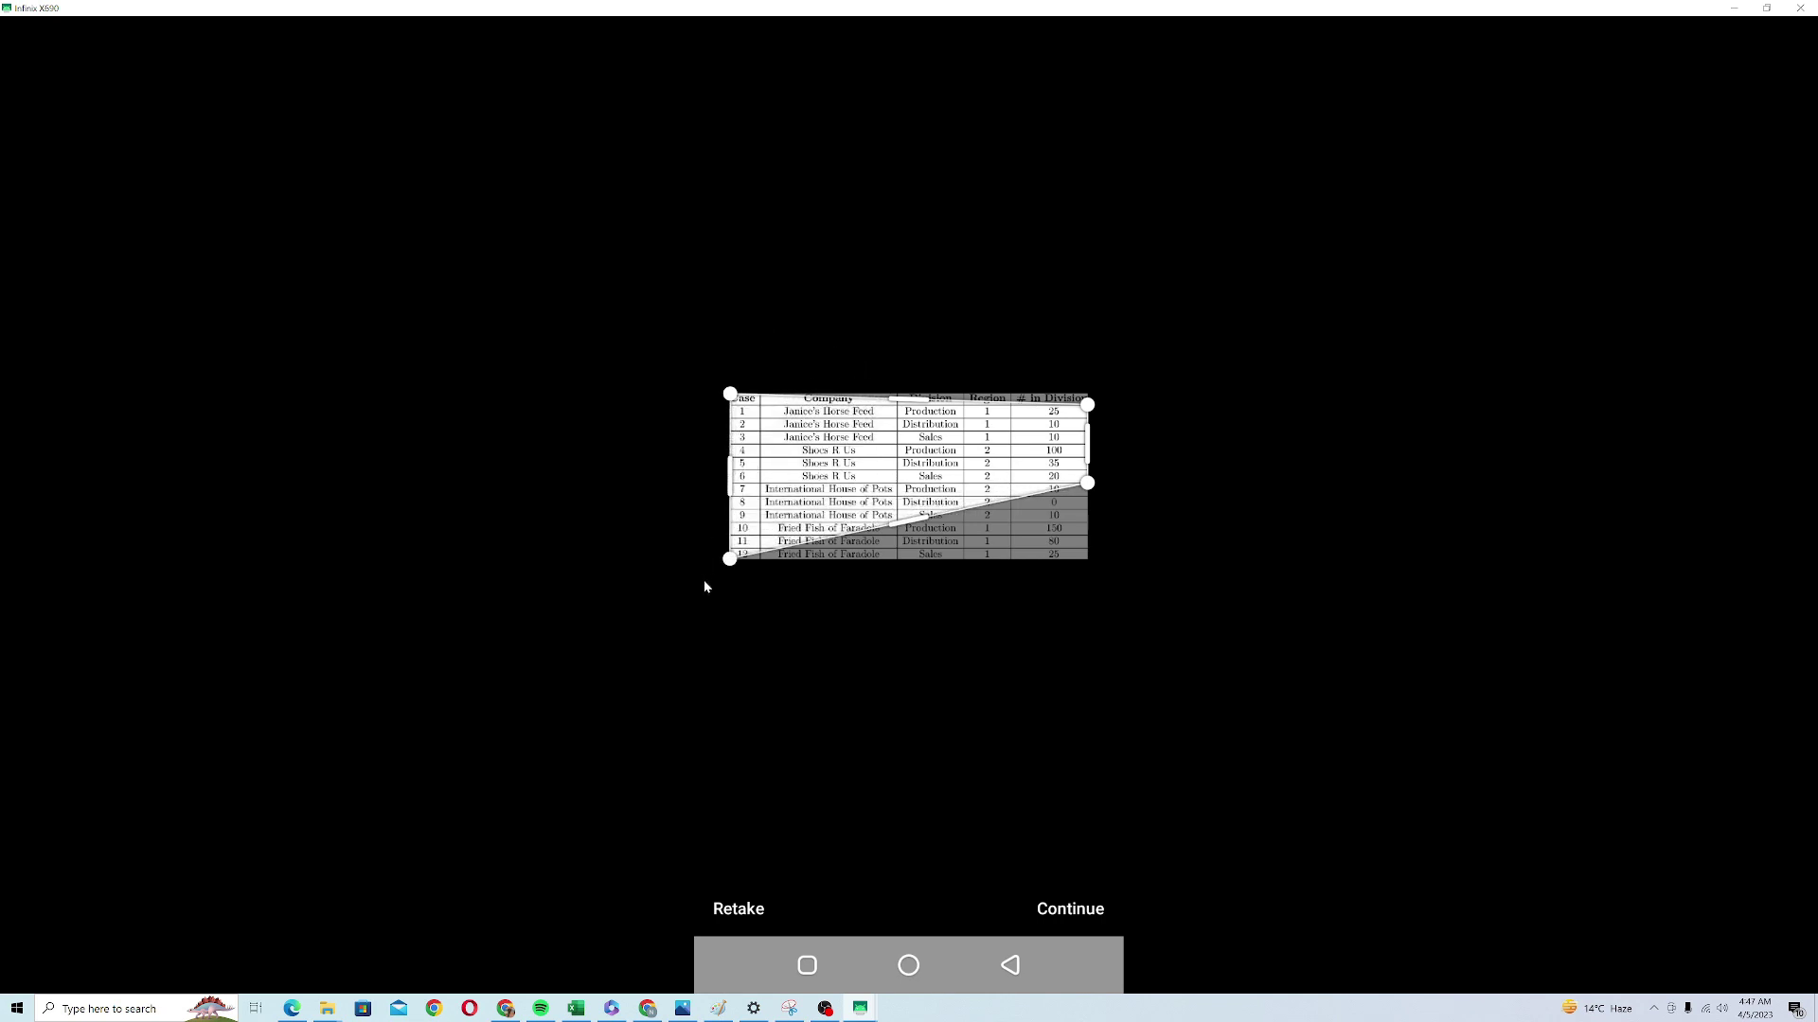
pyautogui.moveTo(1087, 483); pyautogui.dragTo(1086, 559)
pyautogui.moveTo(1086, 404); pyautogui.dragTo(1093, 391)
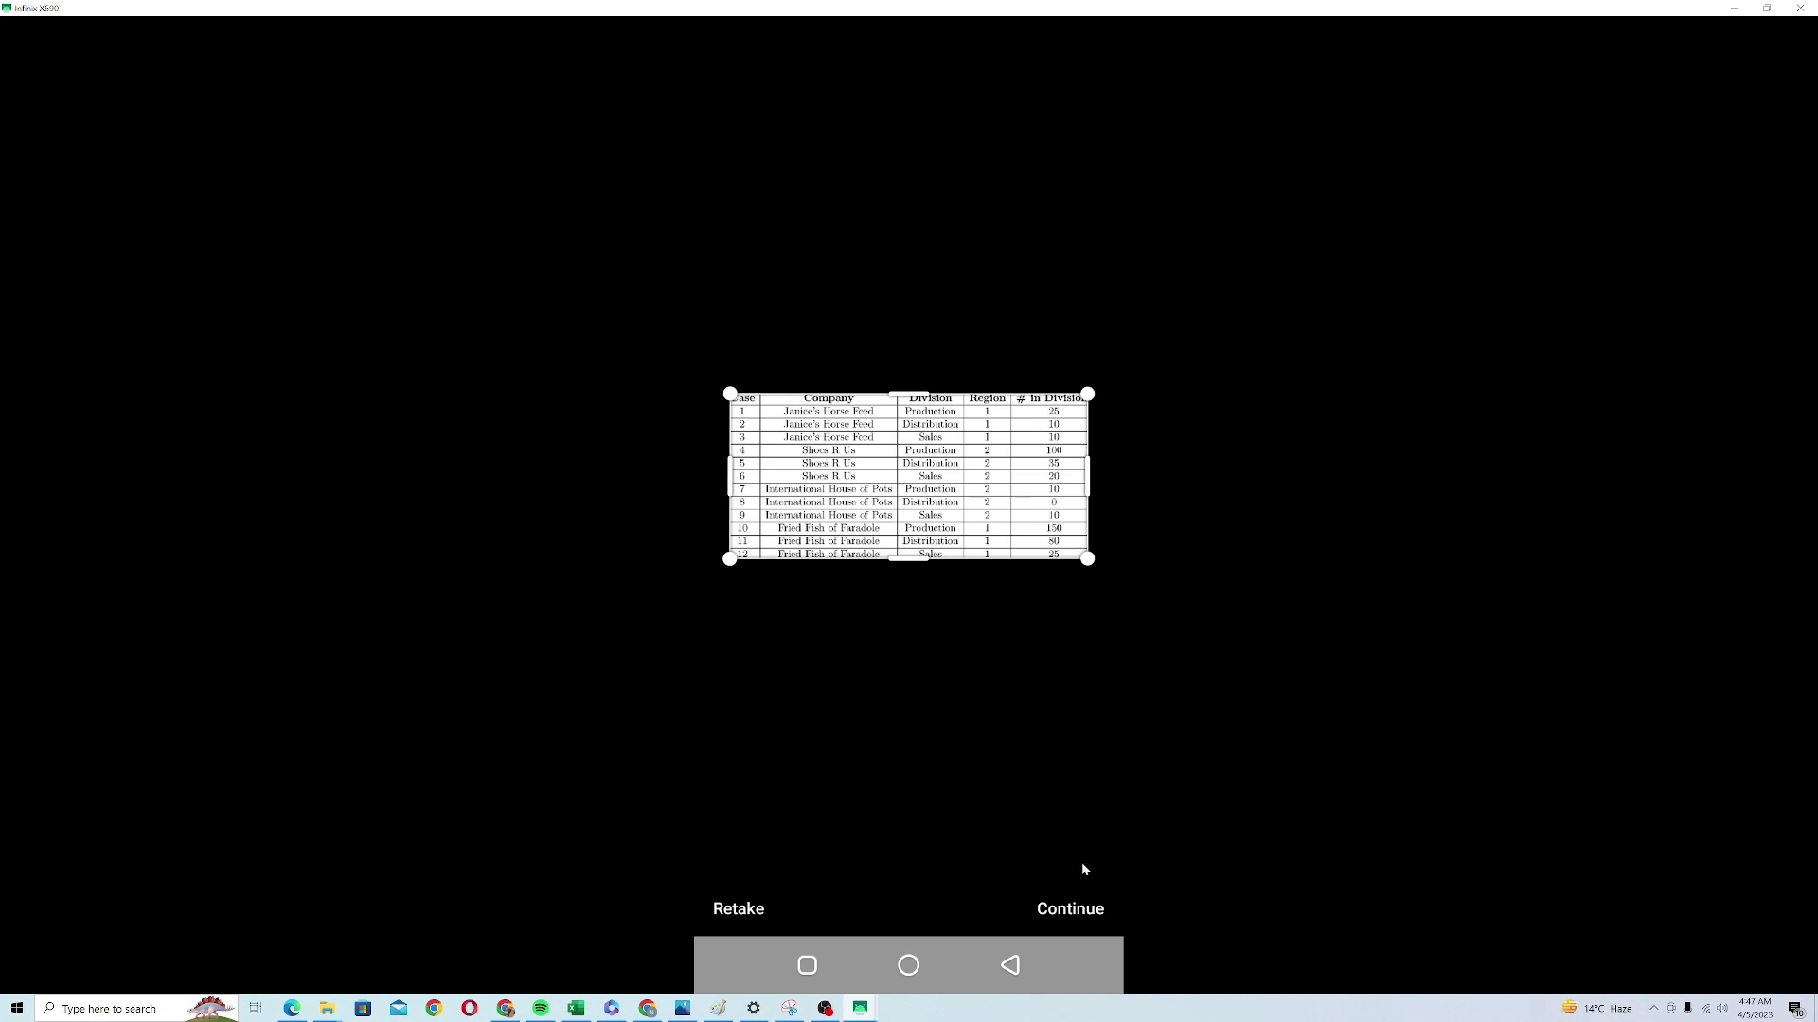
pyautogui.click(1077, 911)
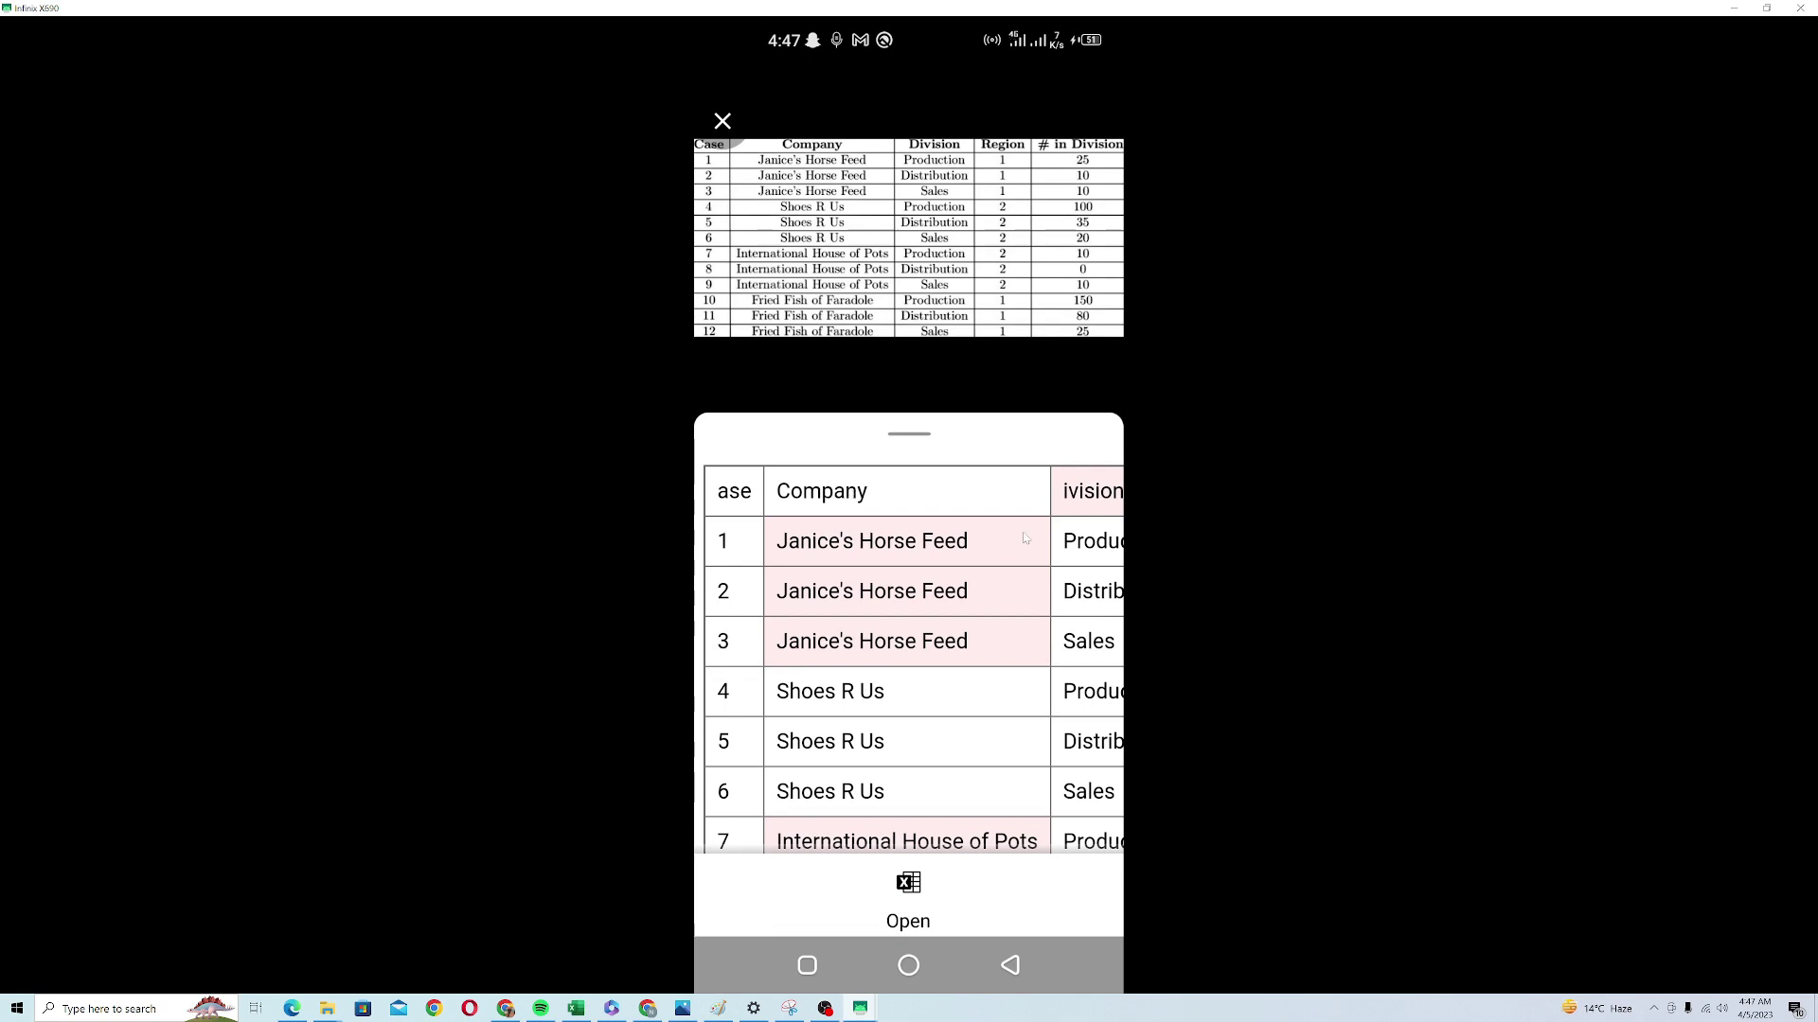
# - Correct the misread 'ase' header to Case
pyautogui.click(721, 499)
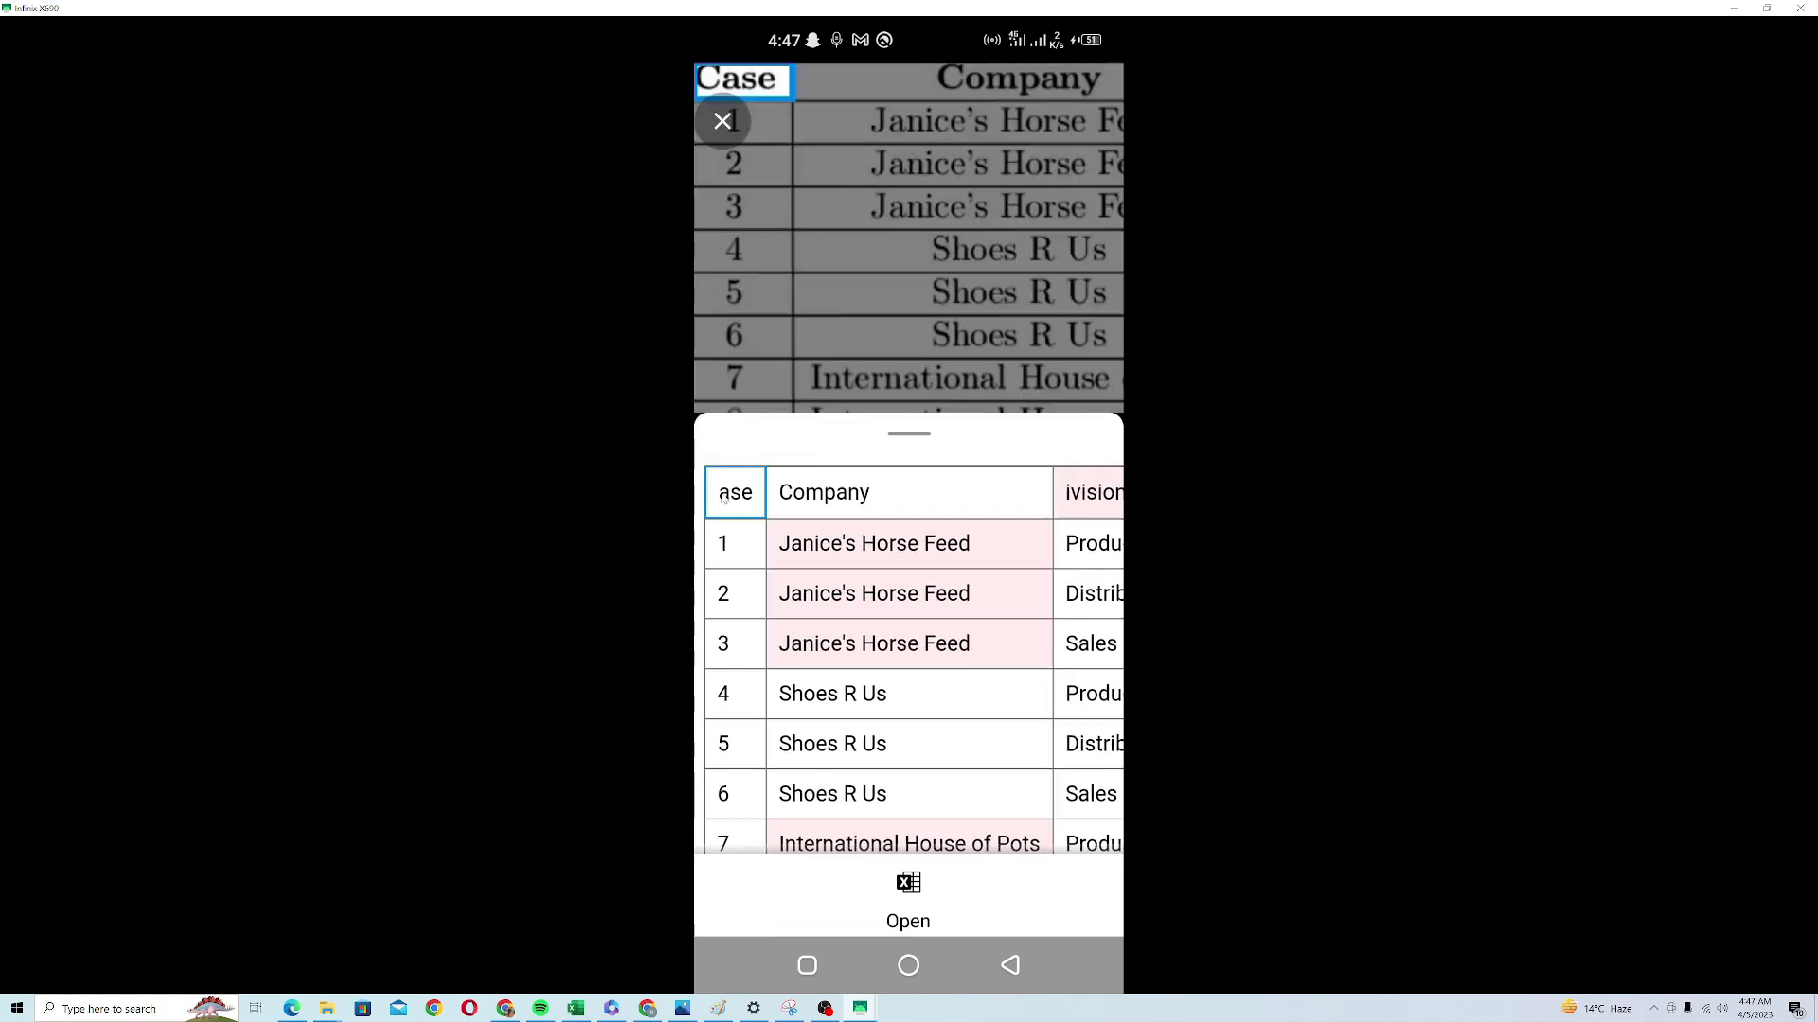
pyautogui.click(708, 596)
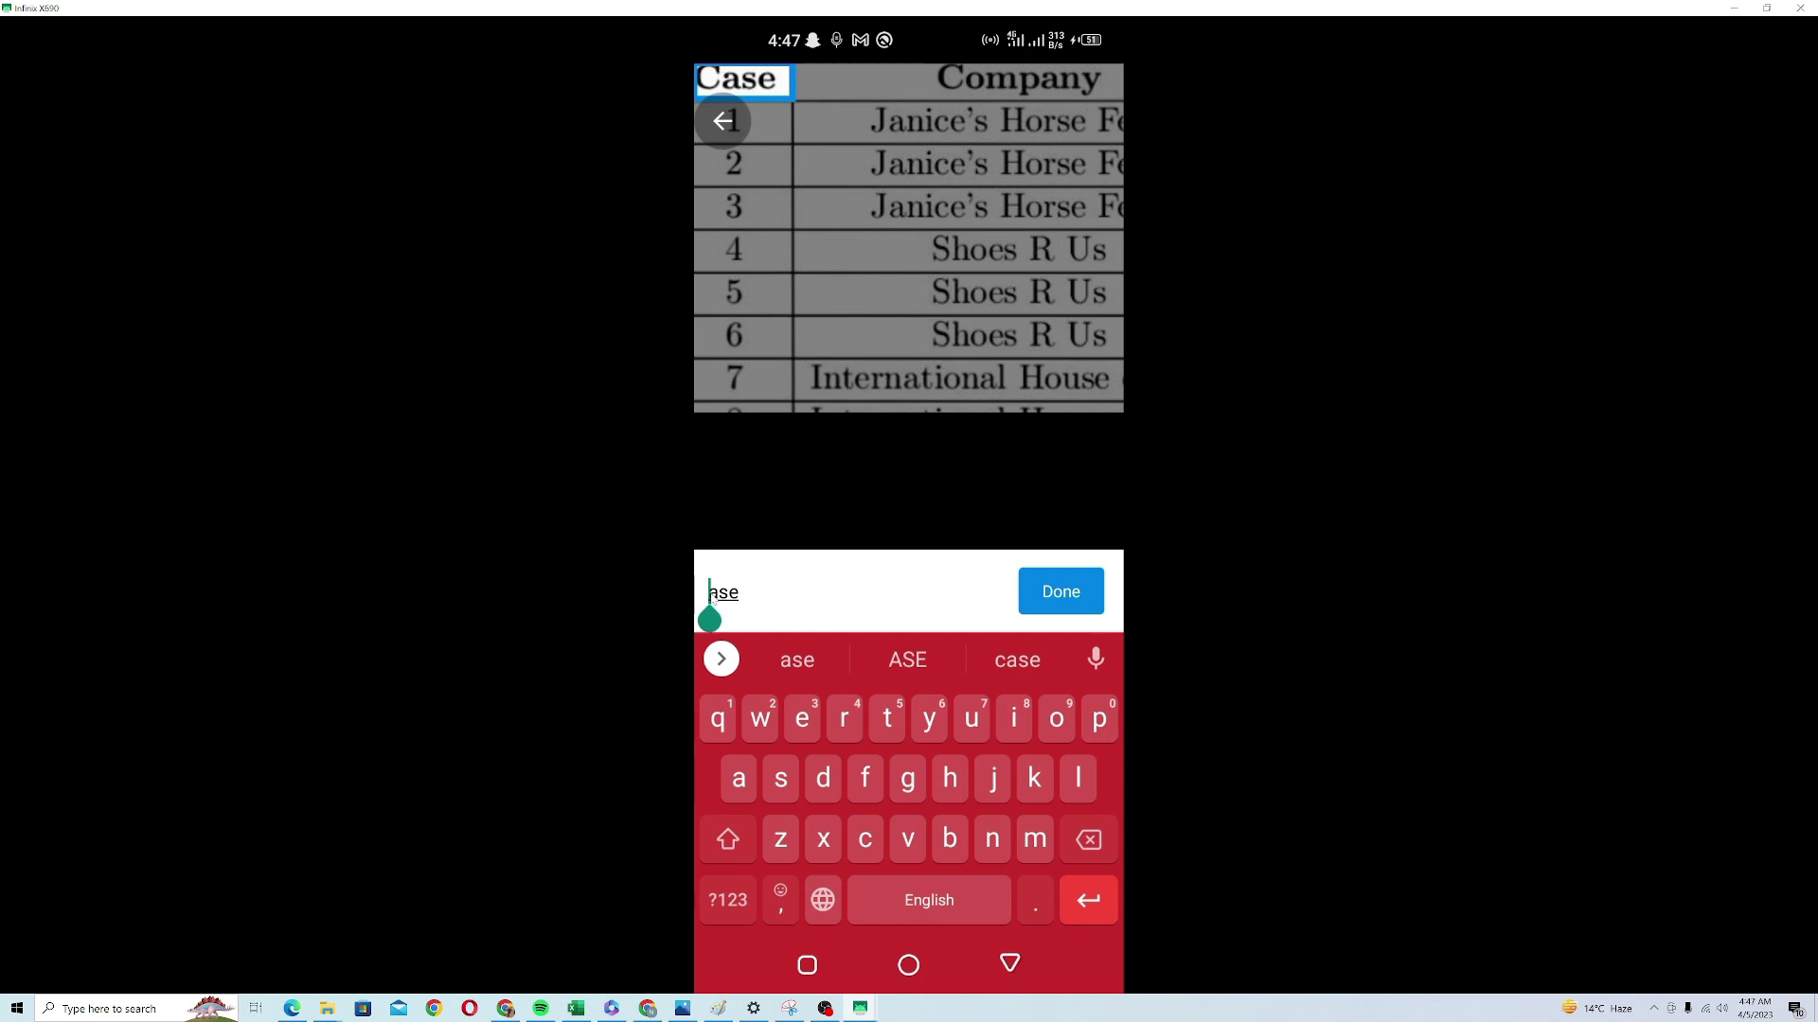
pyautogui.write('C')
pyautogui.click(1029, 600)
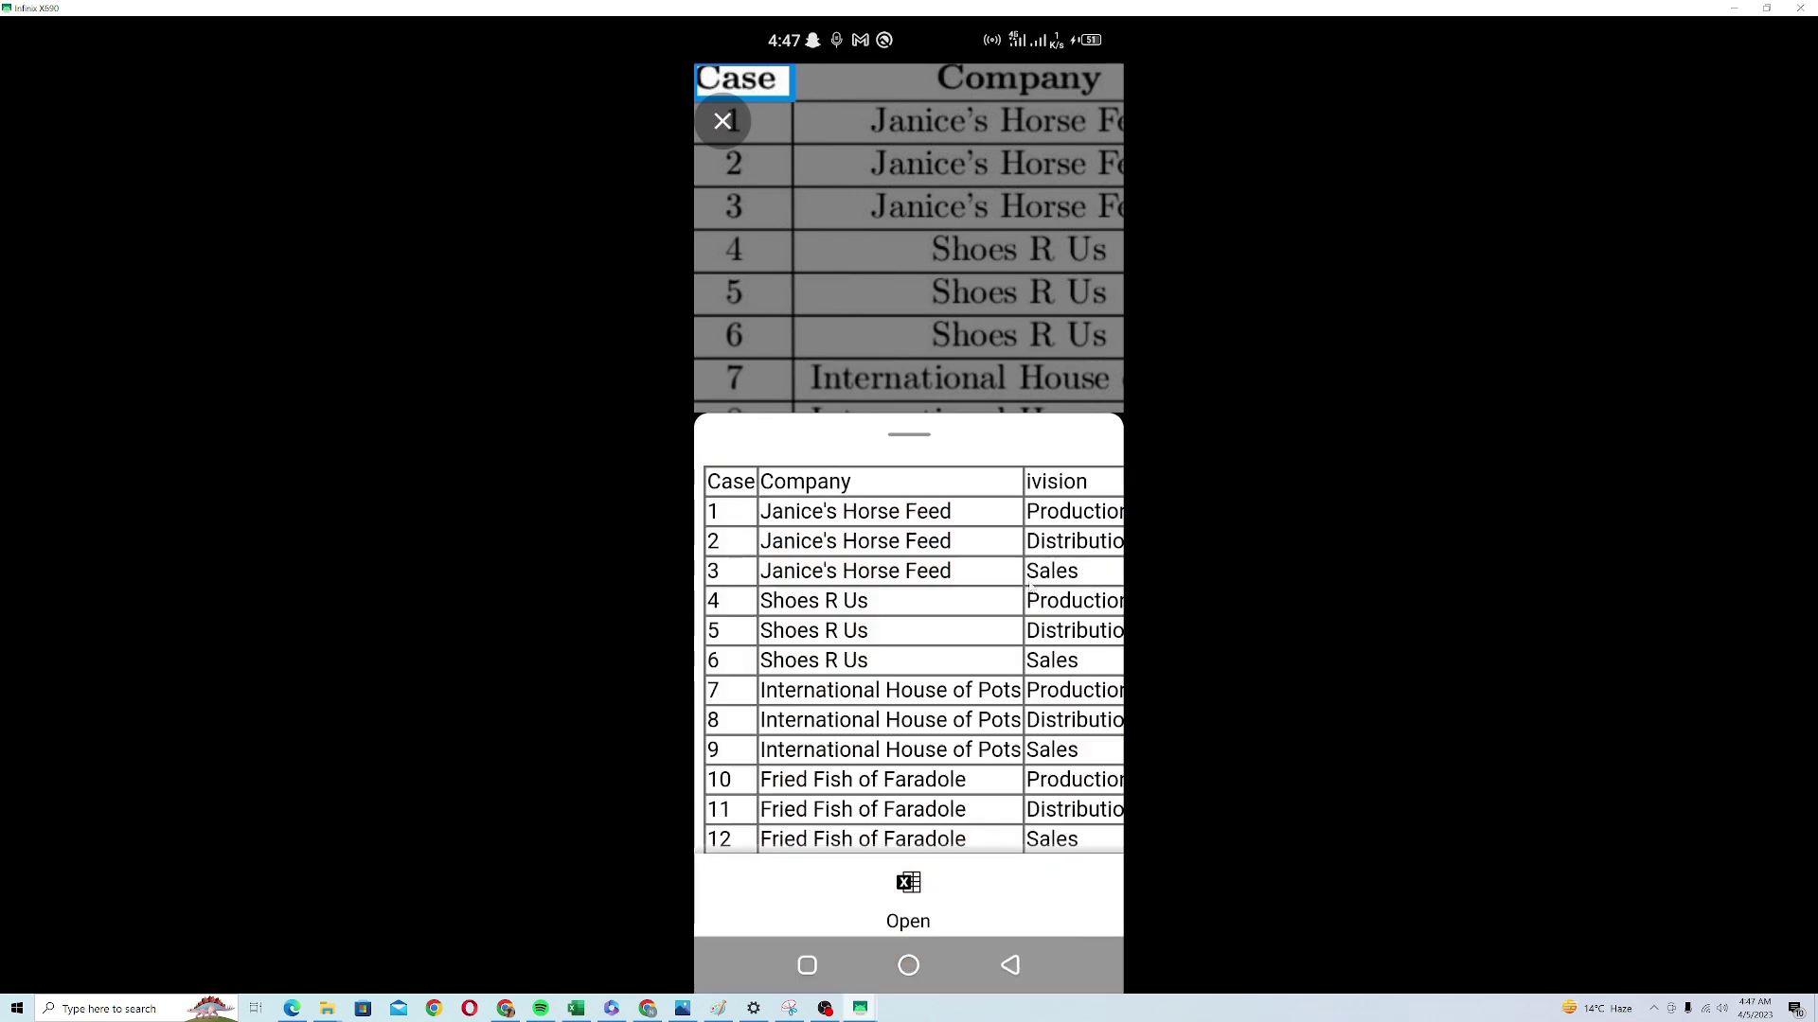
# - Correct the misread 'ivision' header to Division
pyautogui.click(1083, 500)
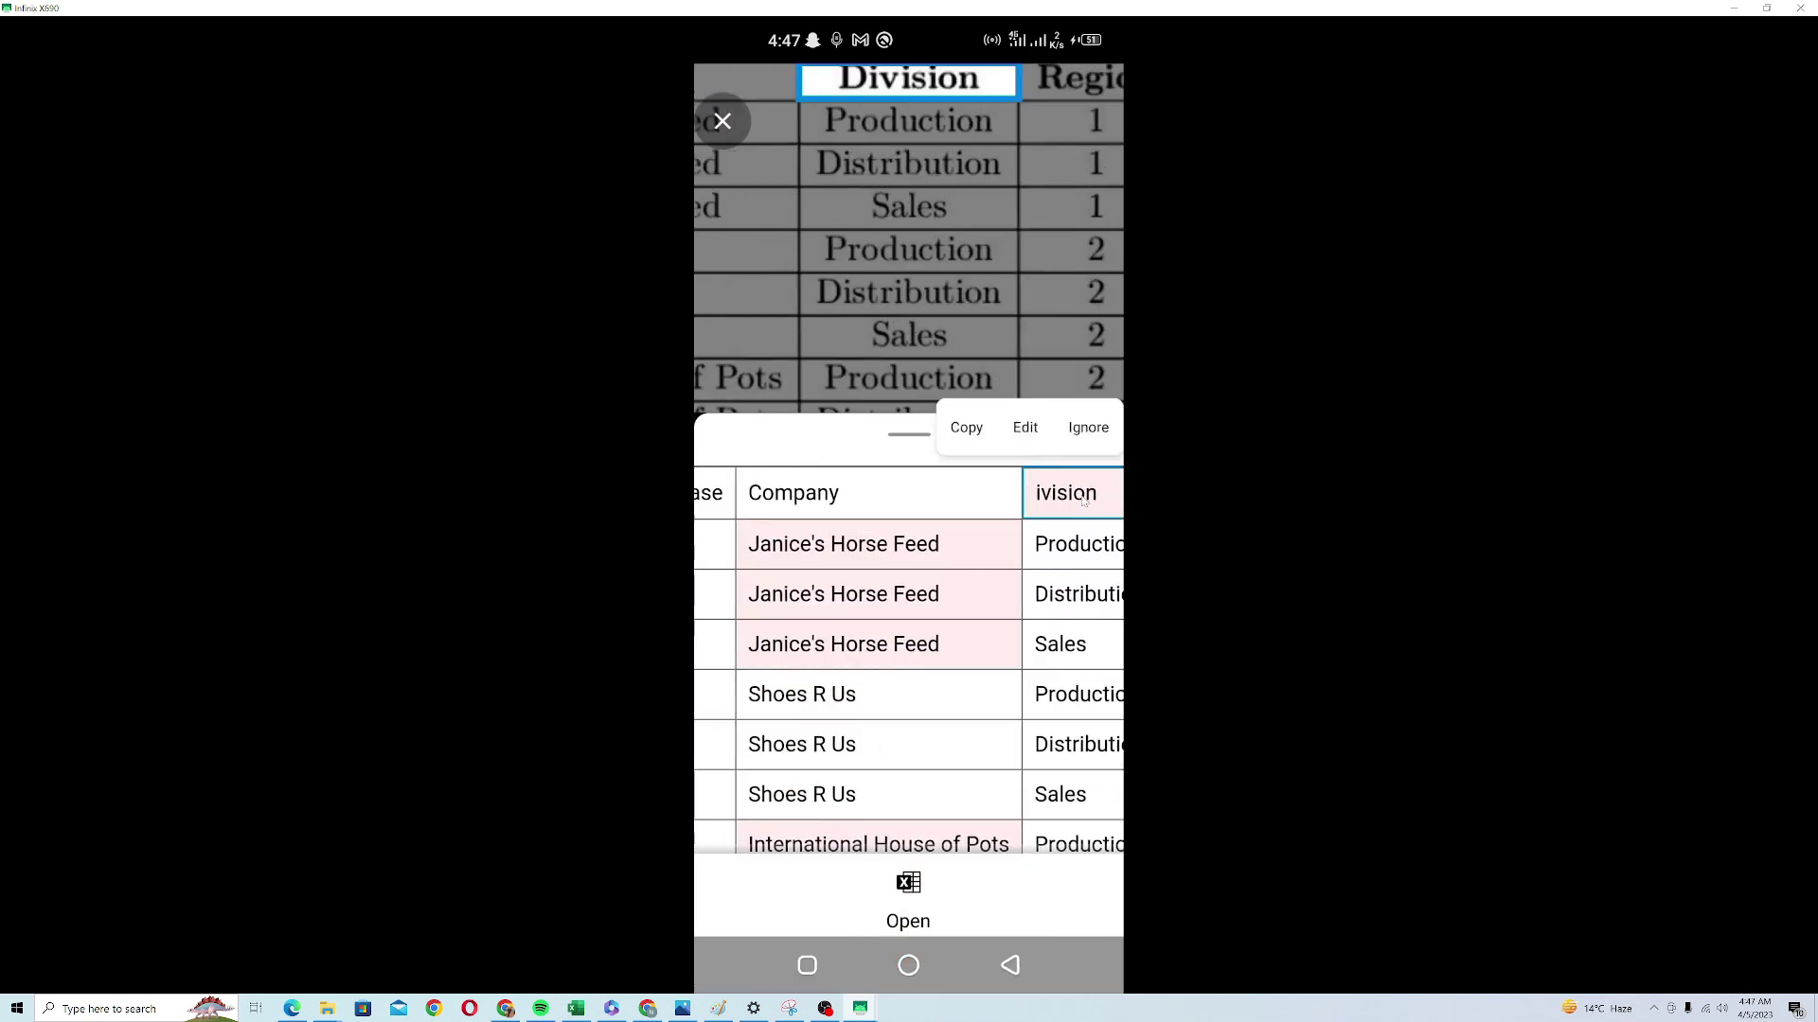
pyautogui.click(1026, 431)
pyautogui.click(709, 593)
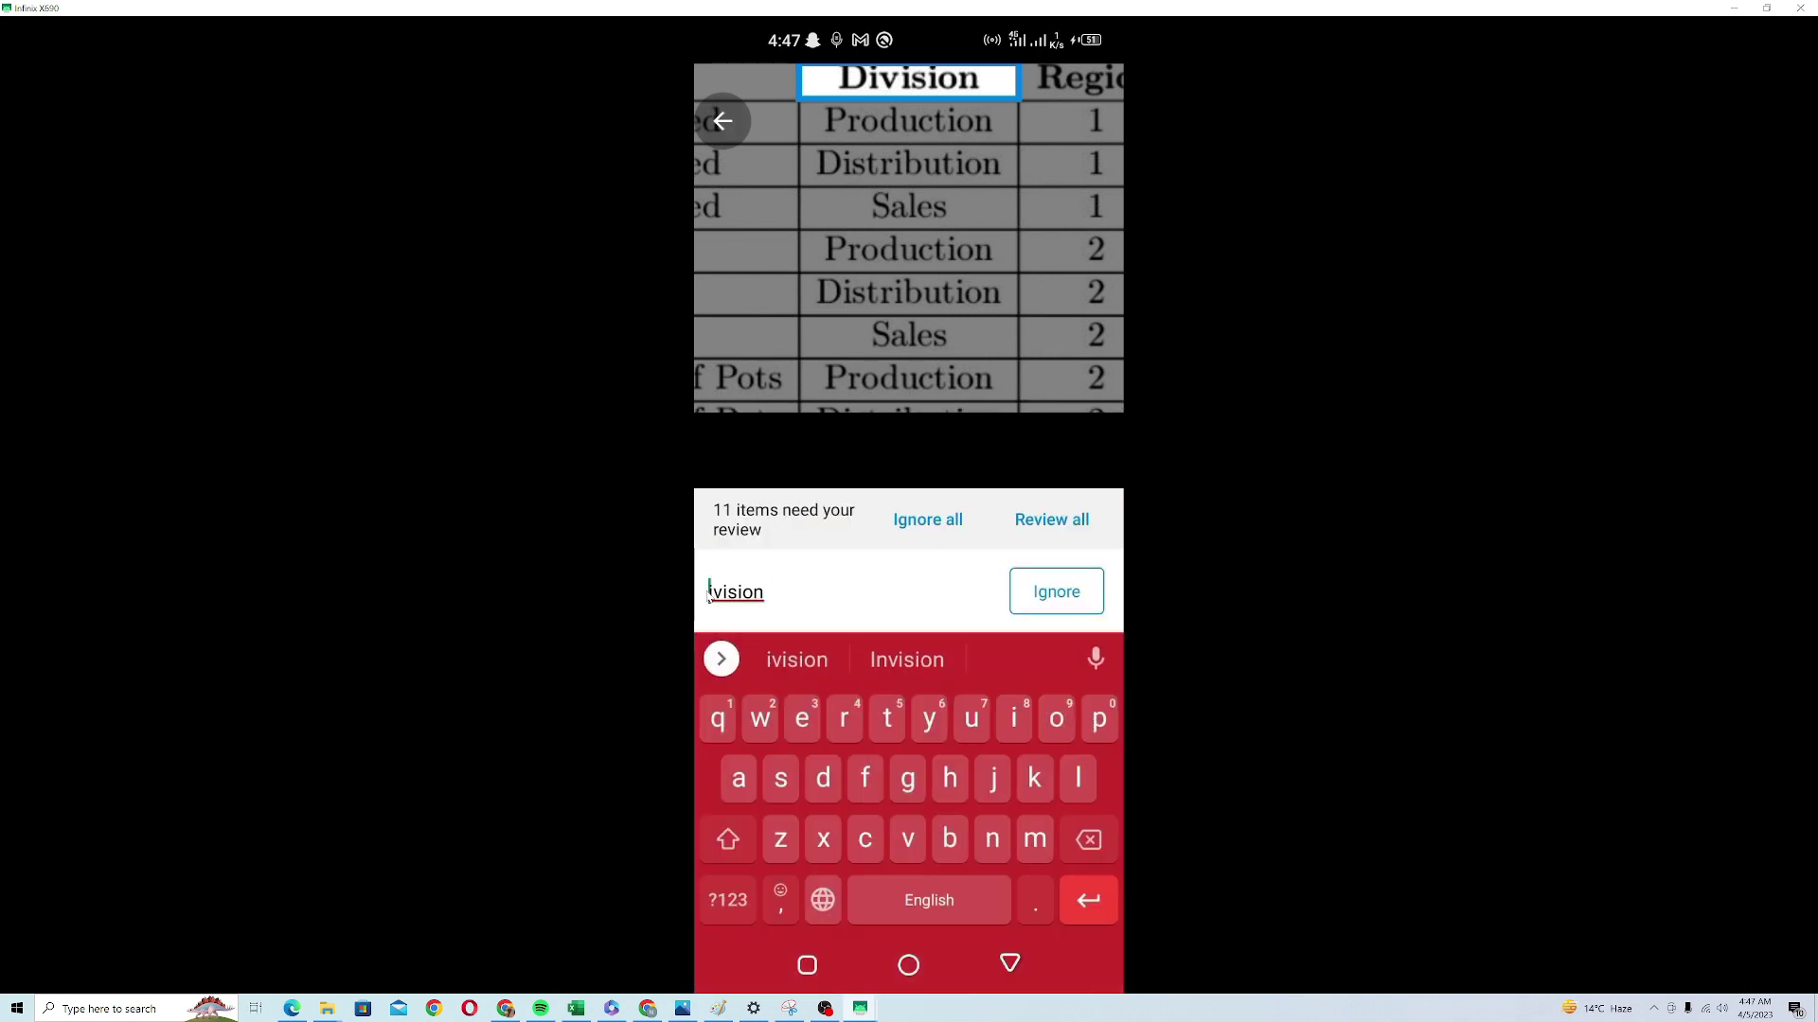
pyautogui.click(708, 594)
pyautogui.write('D')
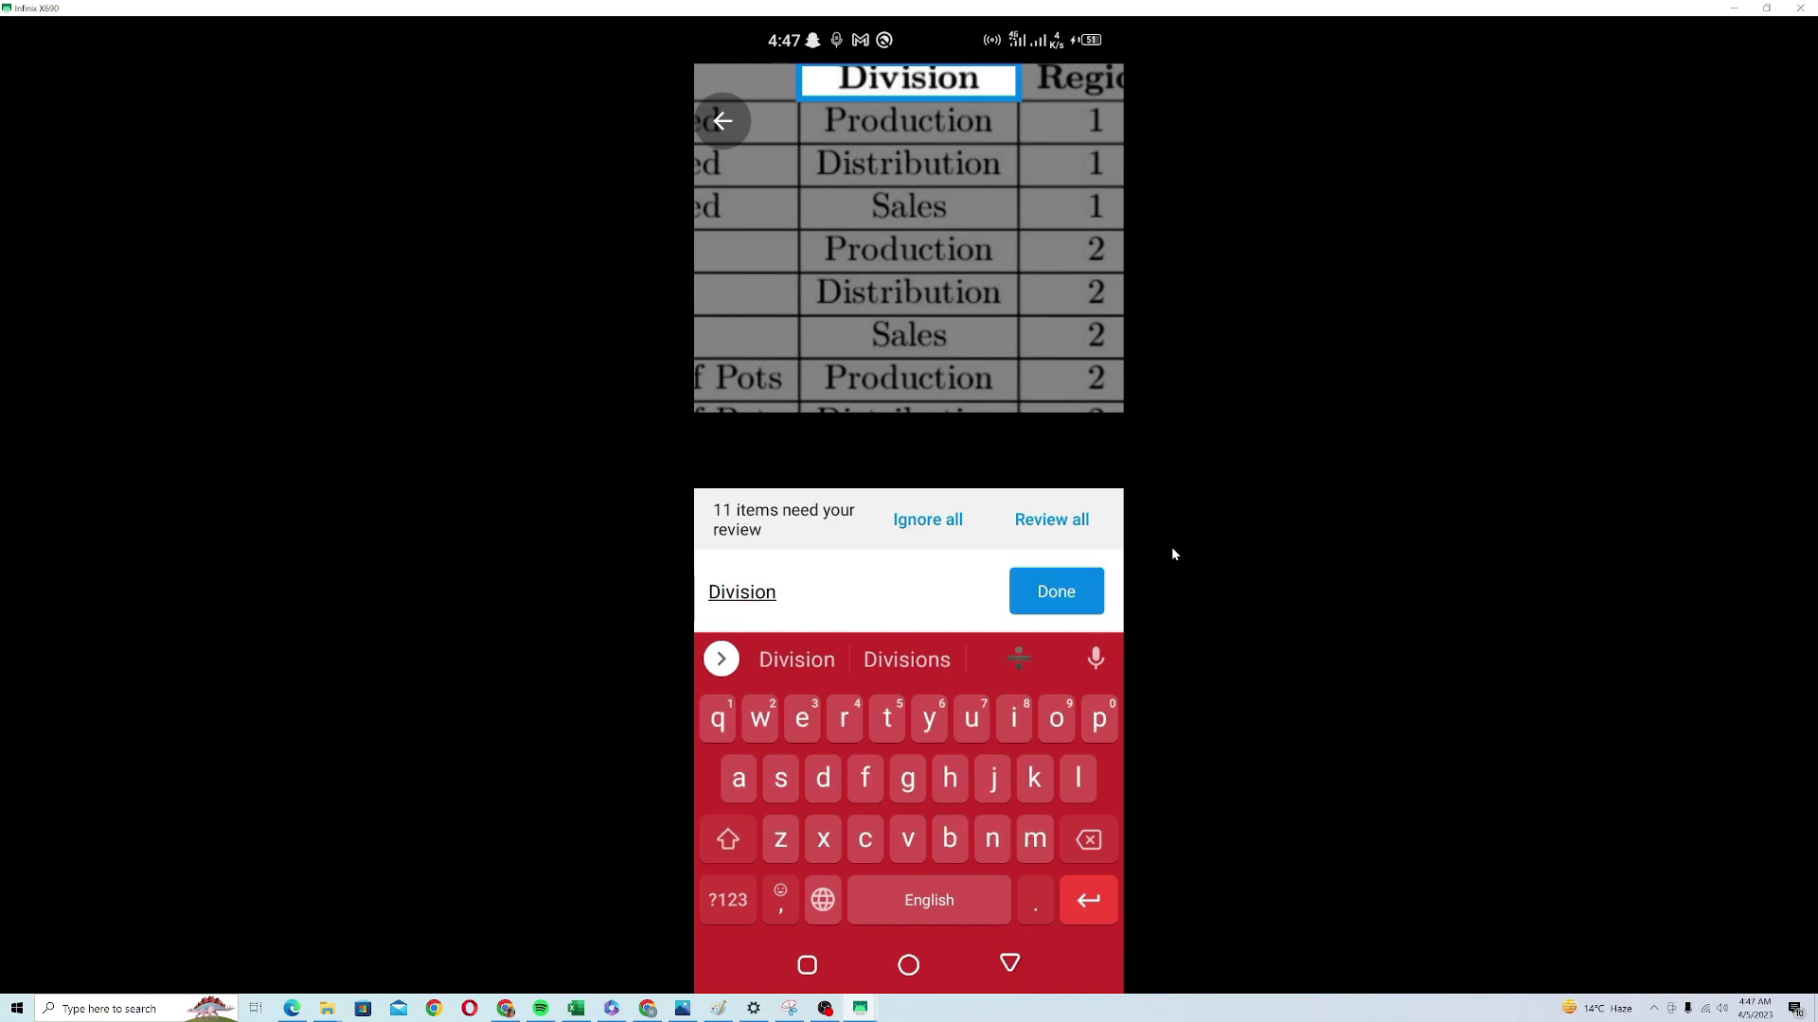
pyautogui.click(1075, 579)
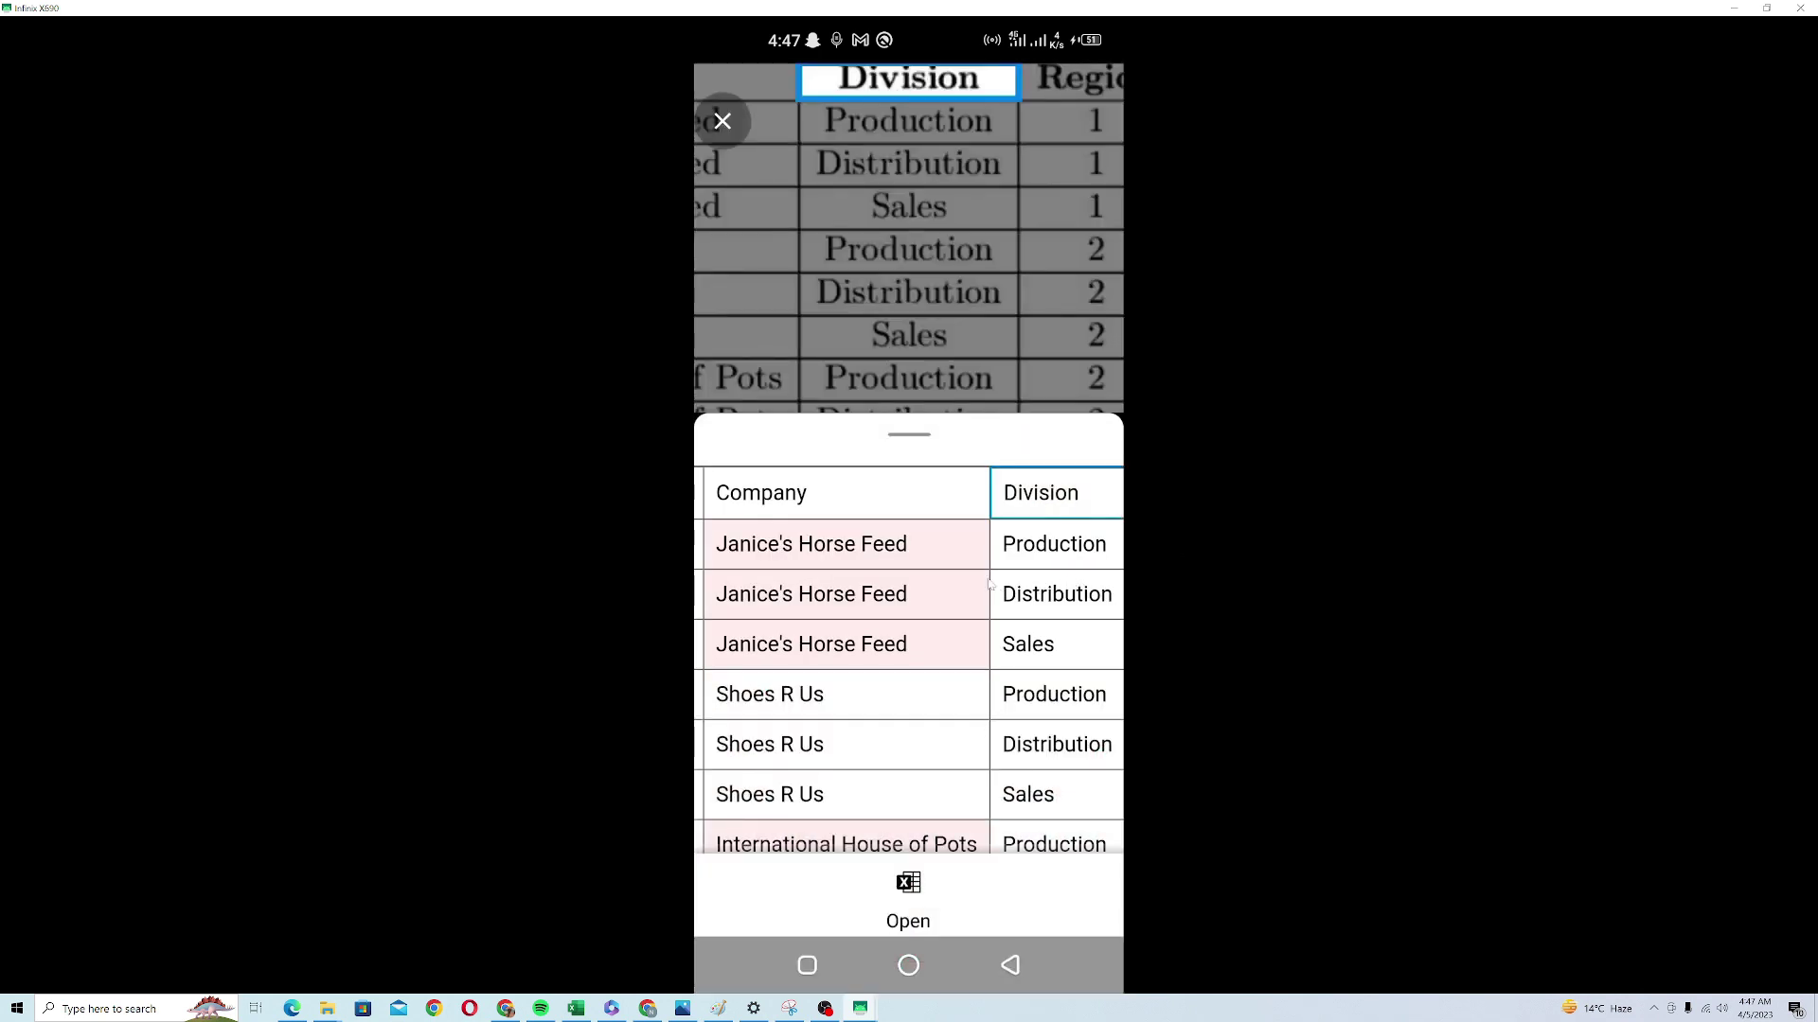
# - Accept the flagged Janice's Horse Feed name and inspect the Production and Region cells
pyautogui.click(917, 563)
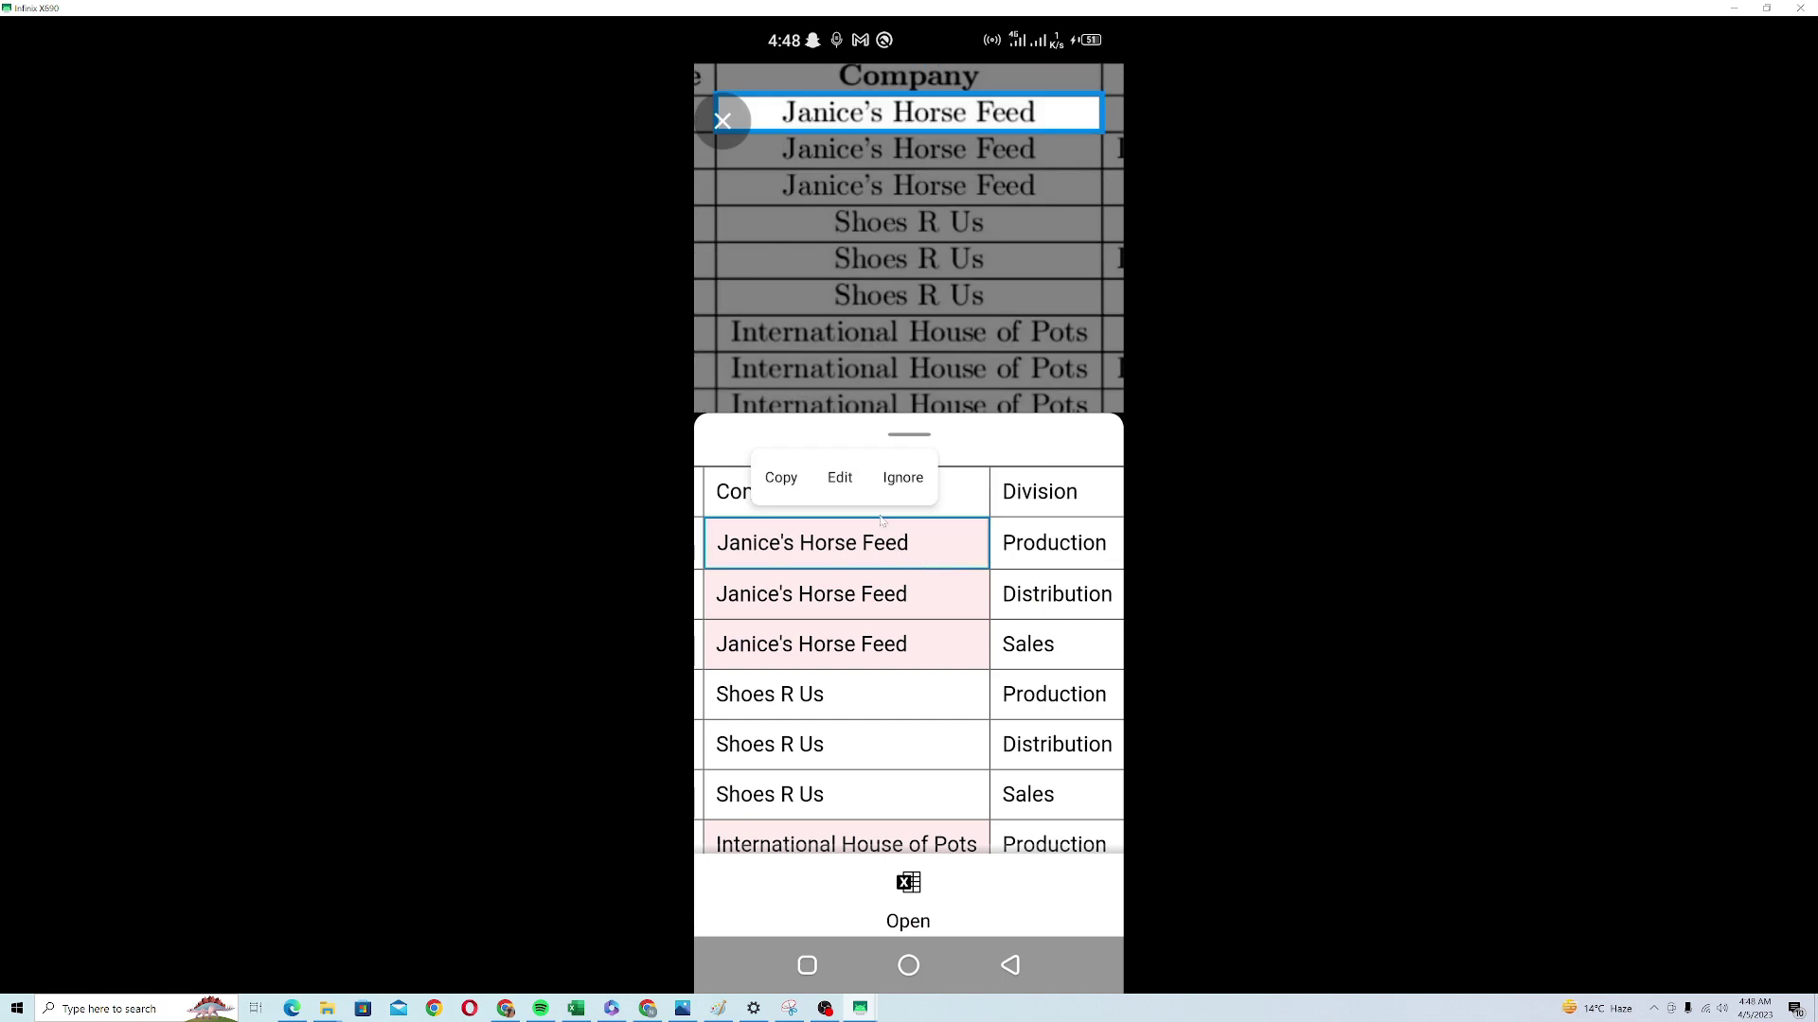
pyautogui.click(901, 479)
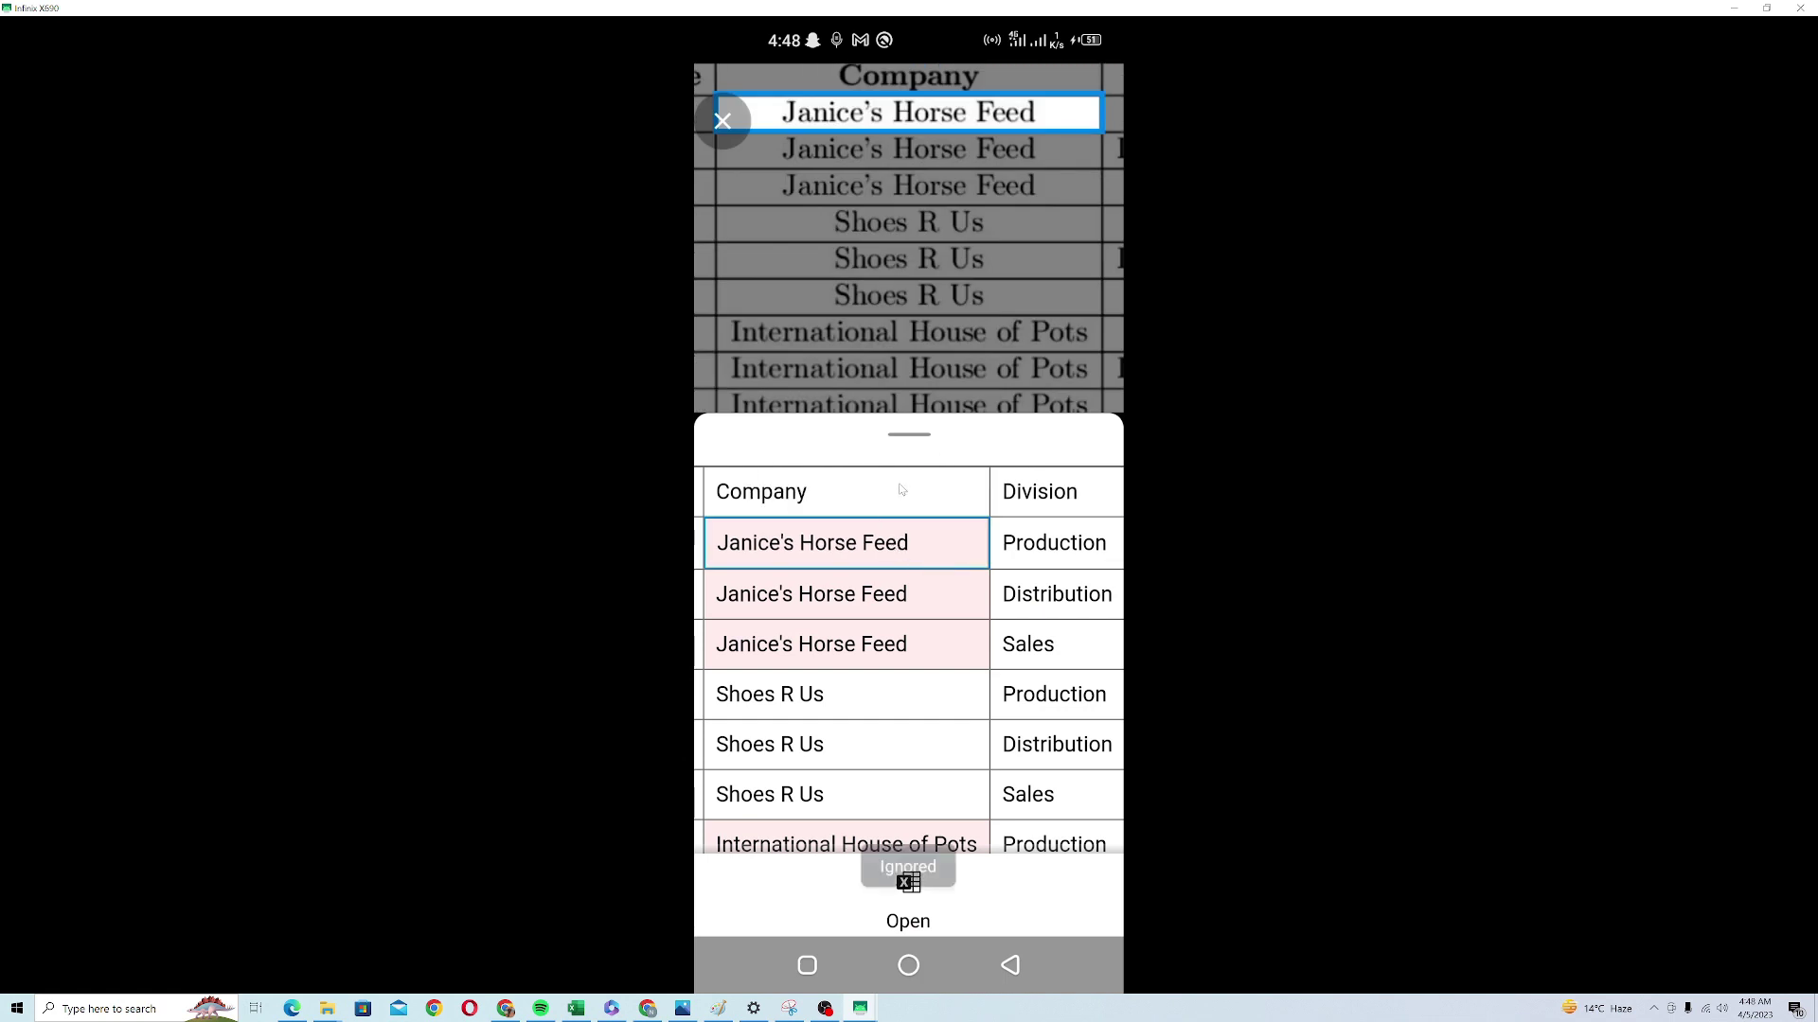
pyautogui.click(1028, 558)
pyautogui.moveTo(1028, 558); pyautogui.dragTo(923, 561)
pyautogui.click(1022, 743)
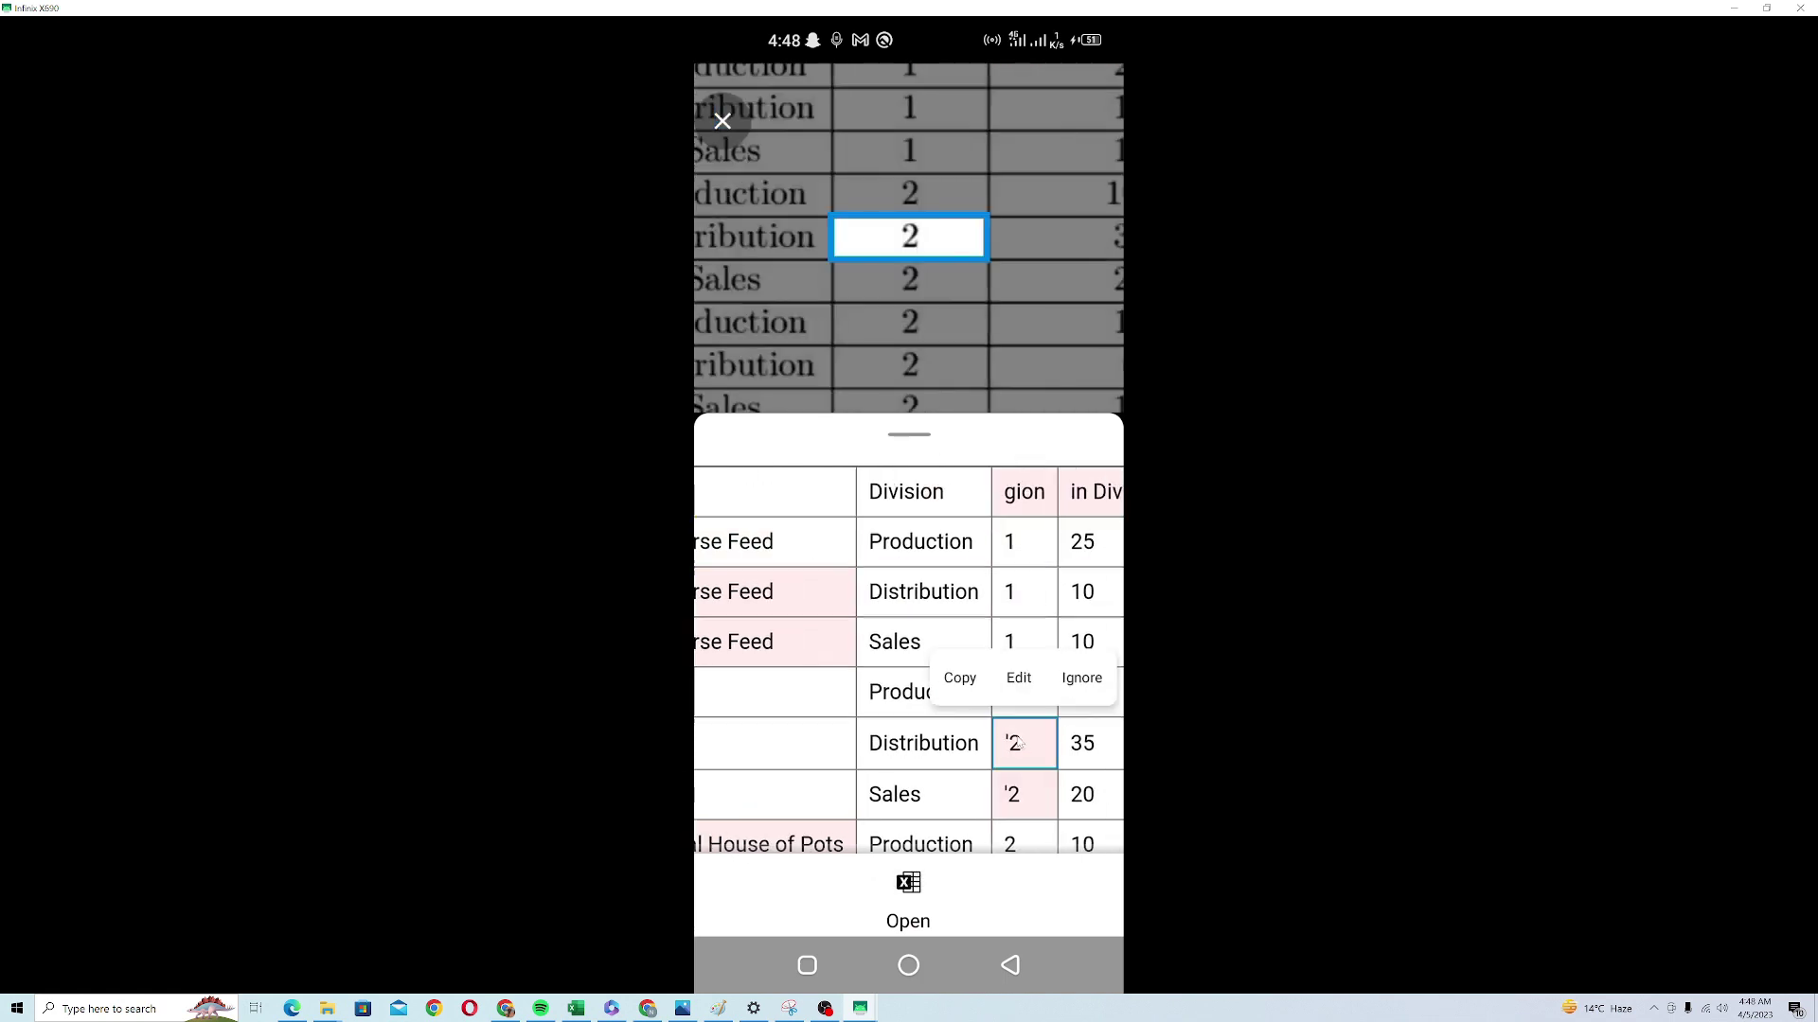
# - Fix the 'gion' header to Region and confirm the # in Division header
pyautogui.click(1009, 502)
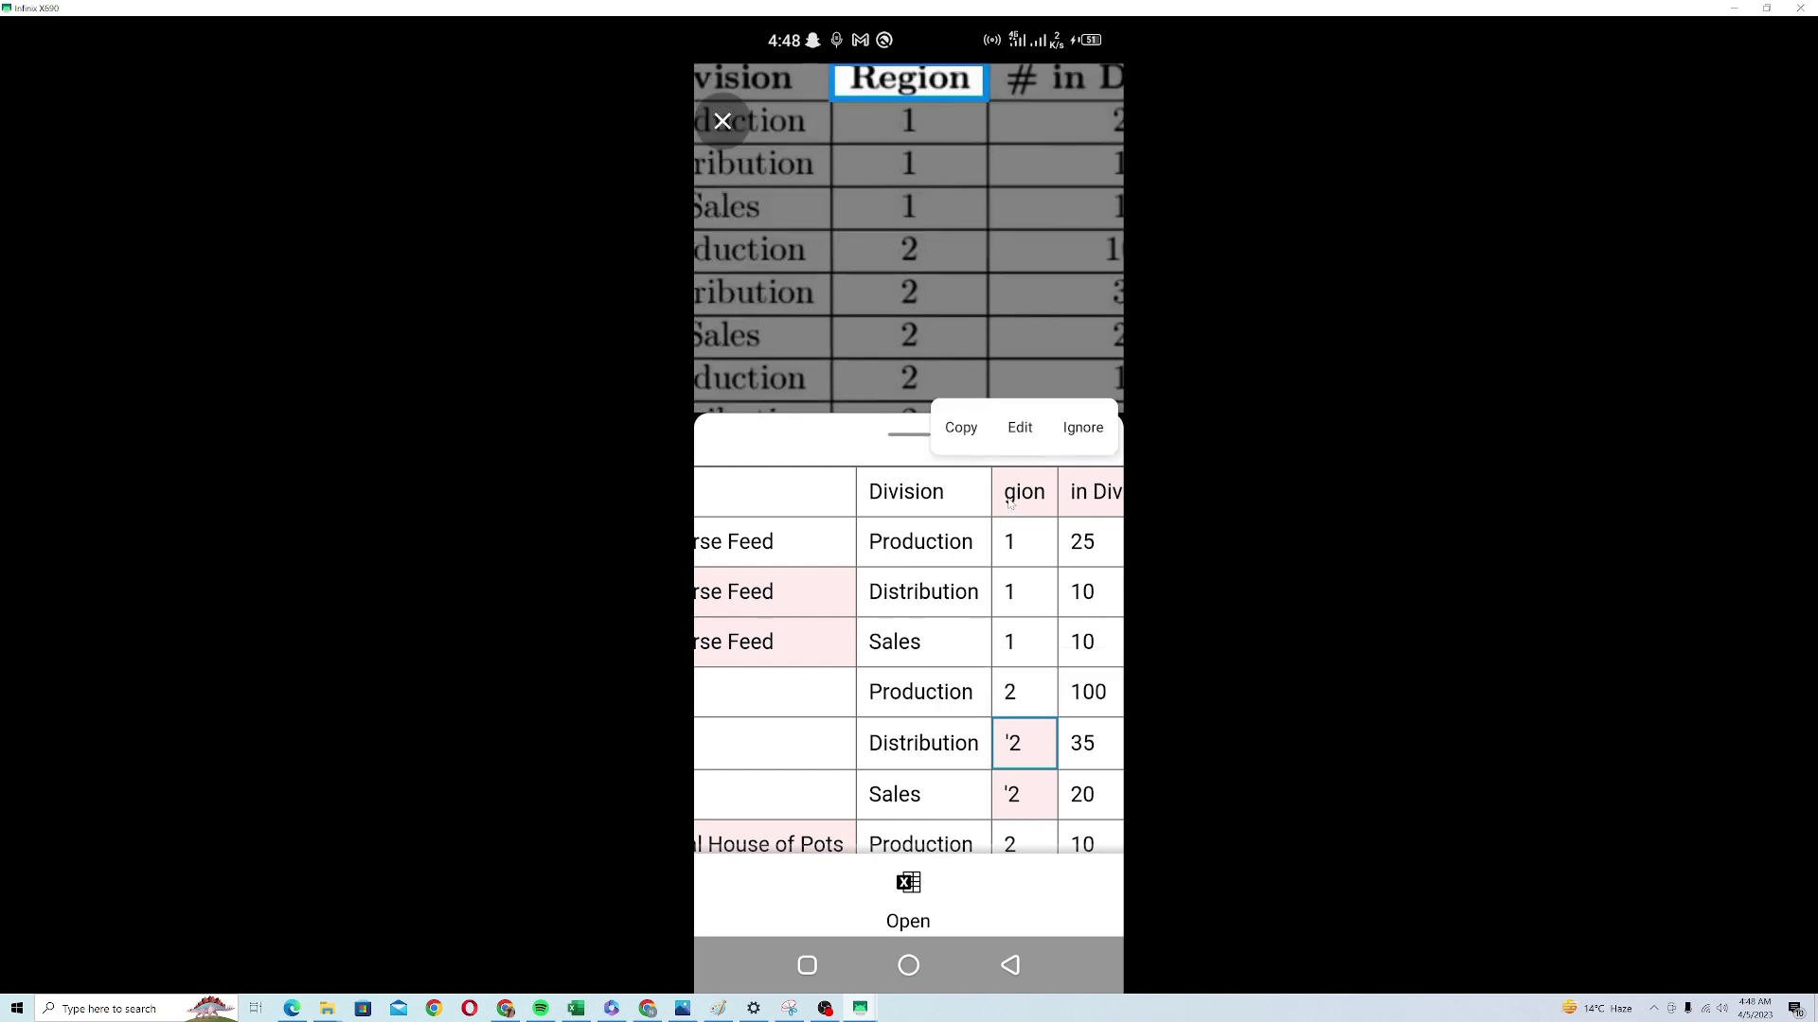
pyautogui.click(1022, 431)
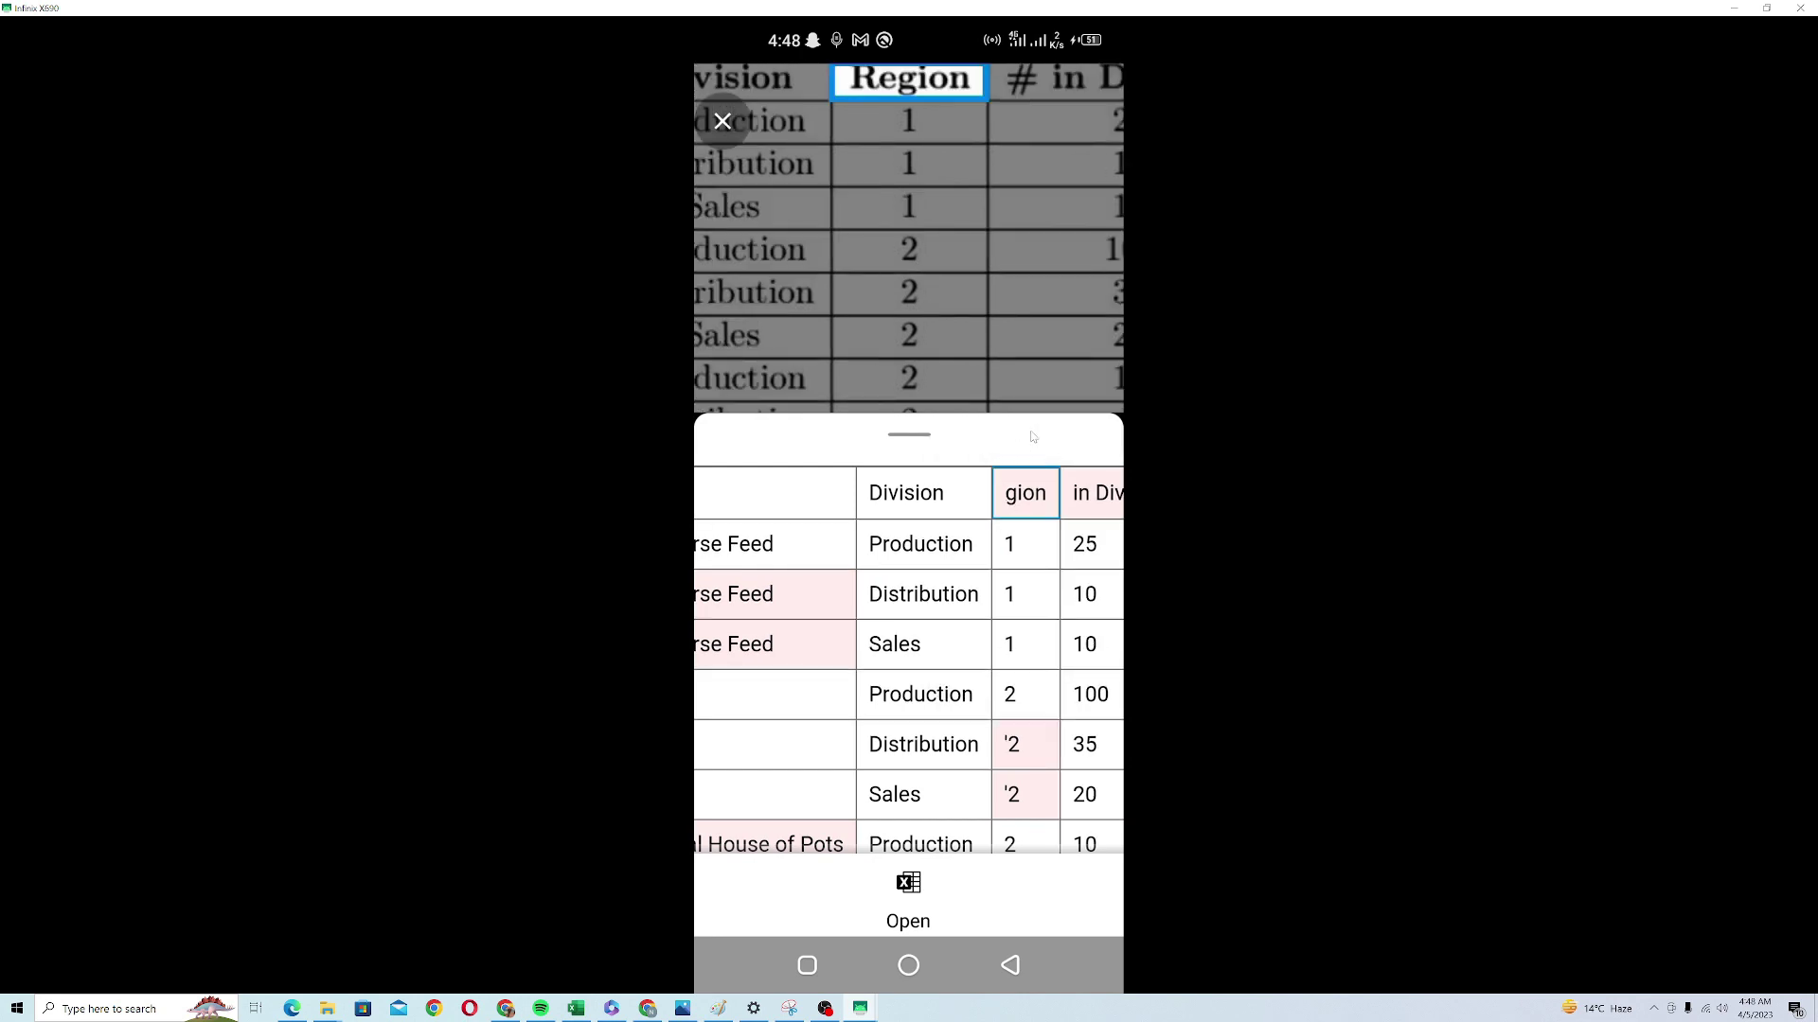
pyautogui.write('Re')
pyautogui.press('Return')
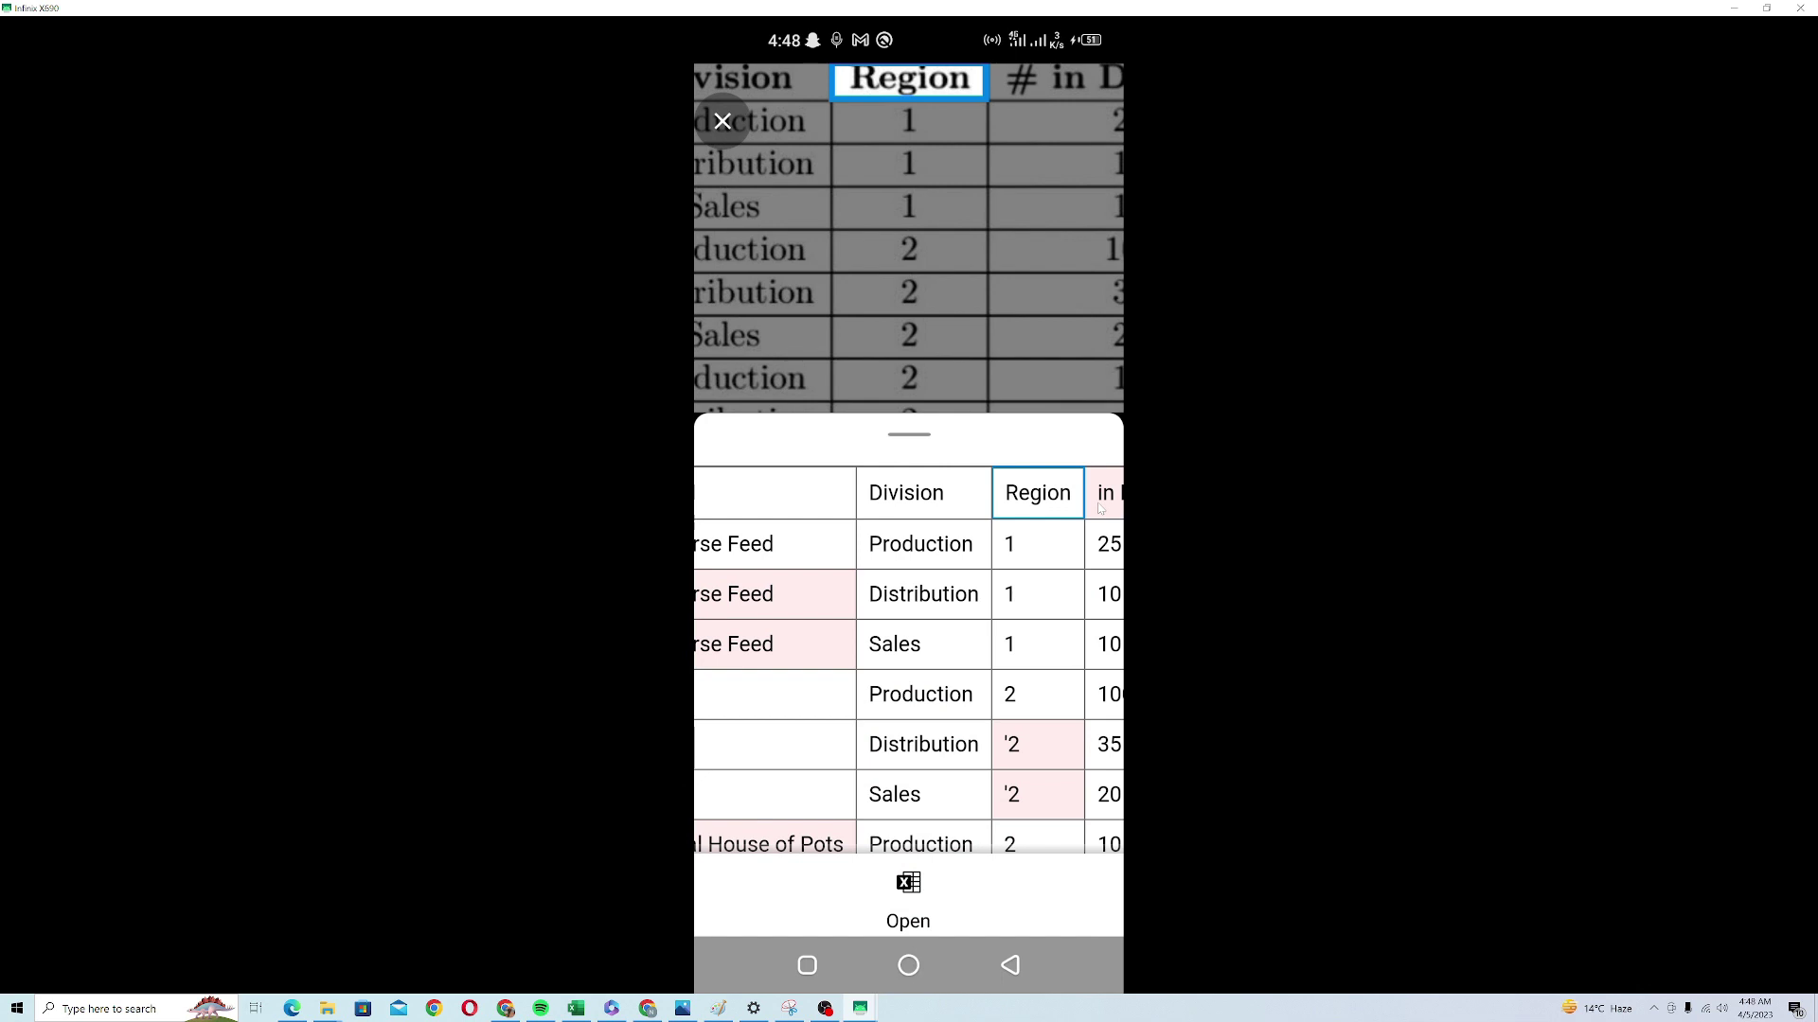
pyautogui.click(1100, 509)
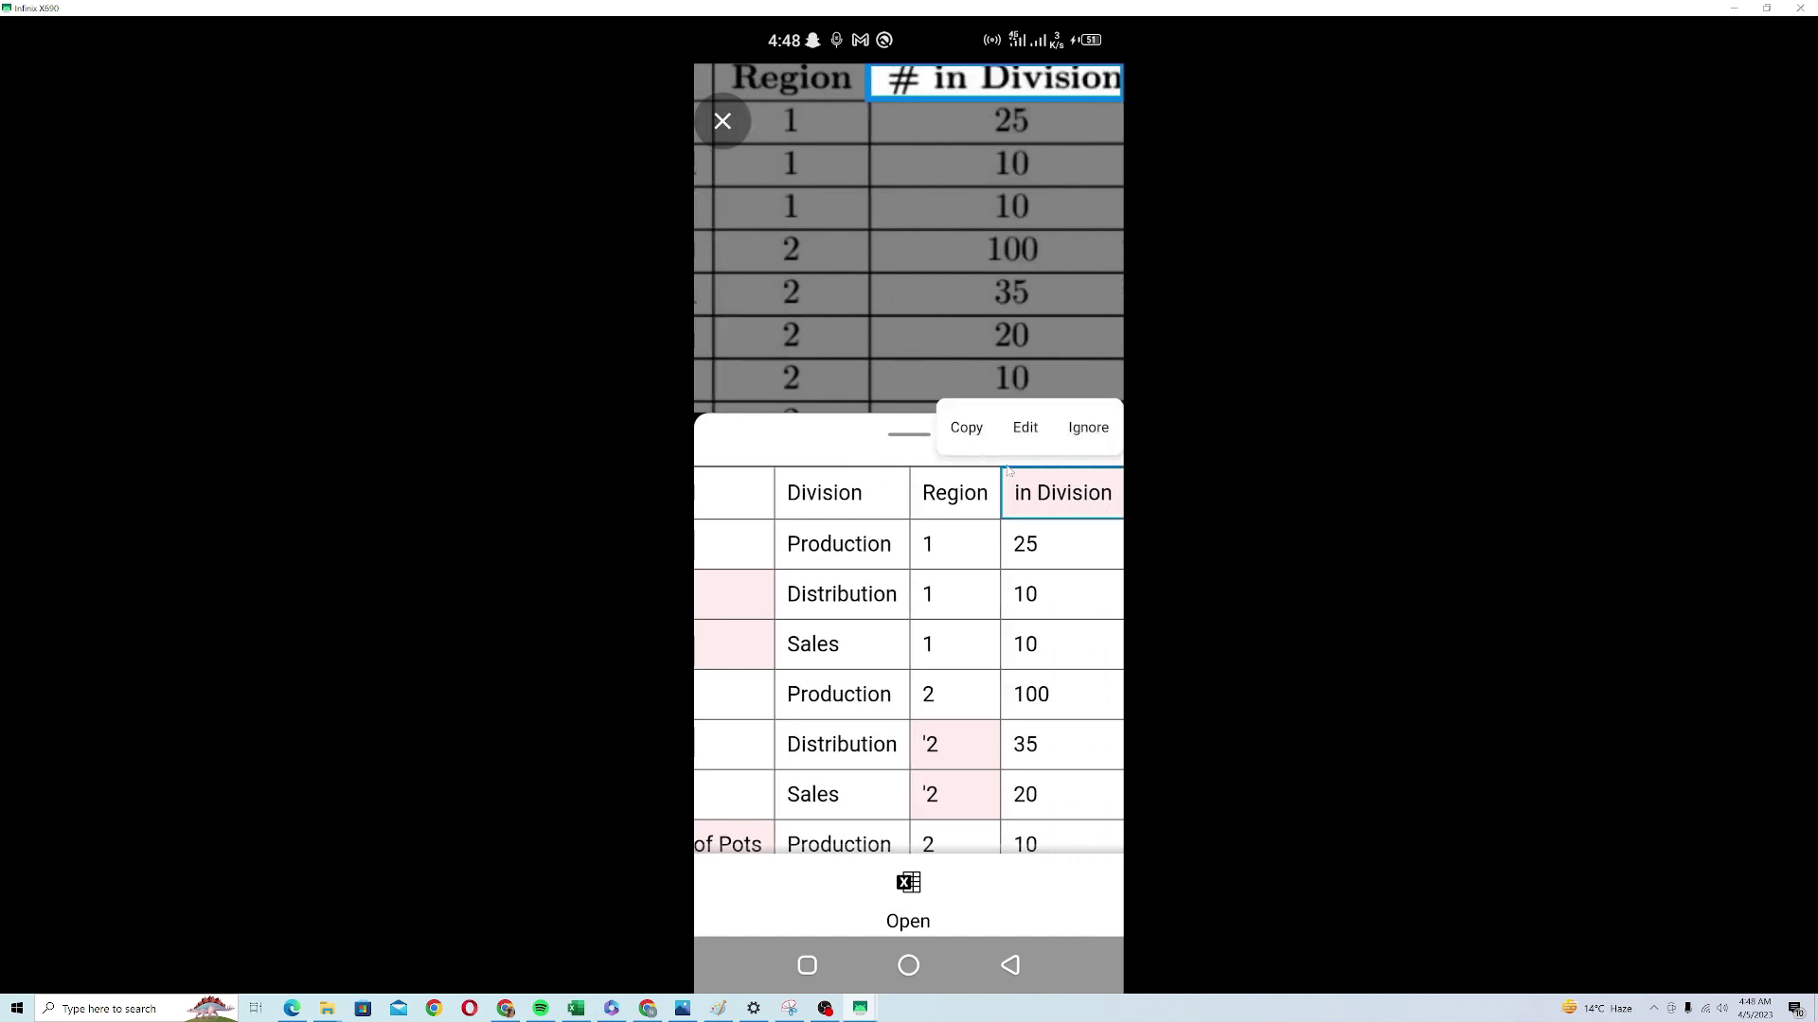
pyautogui.click(1025, 427)
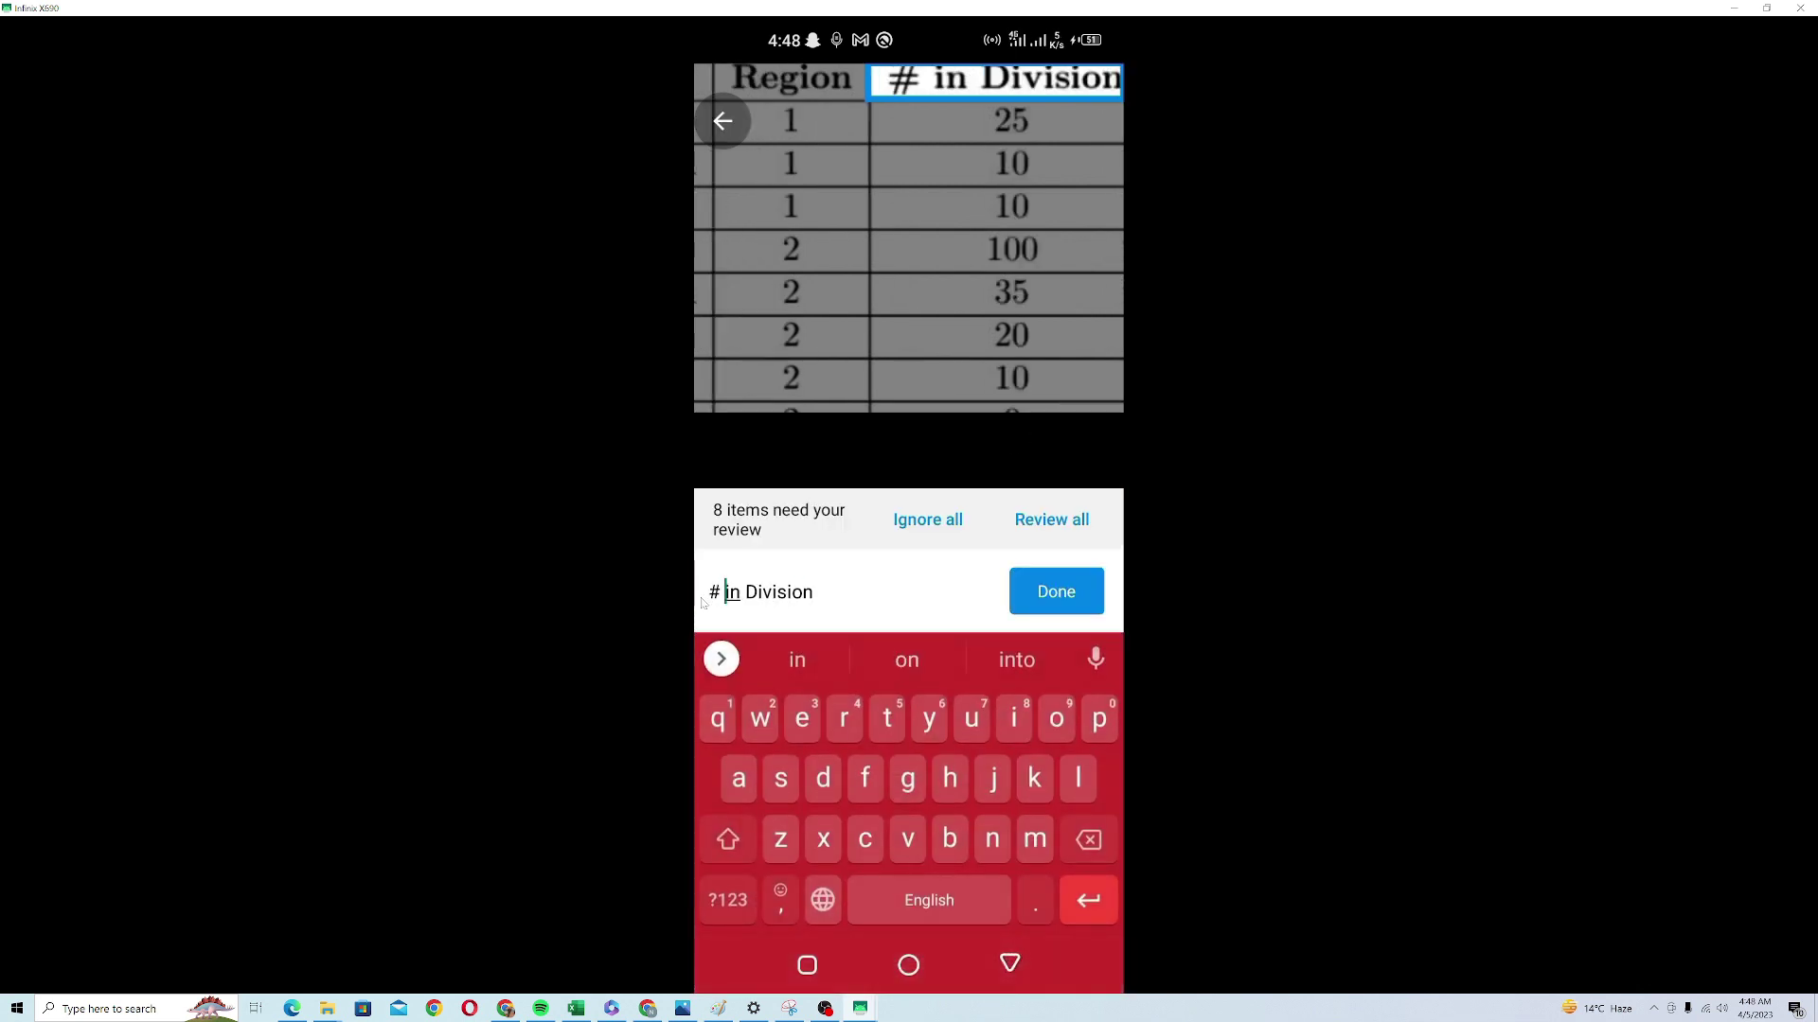
pyautogui.click(1079, 596)
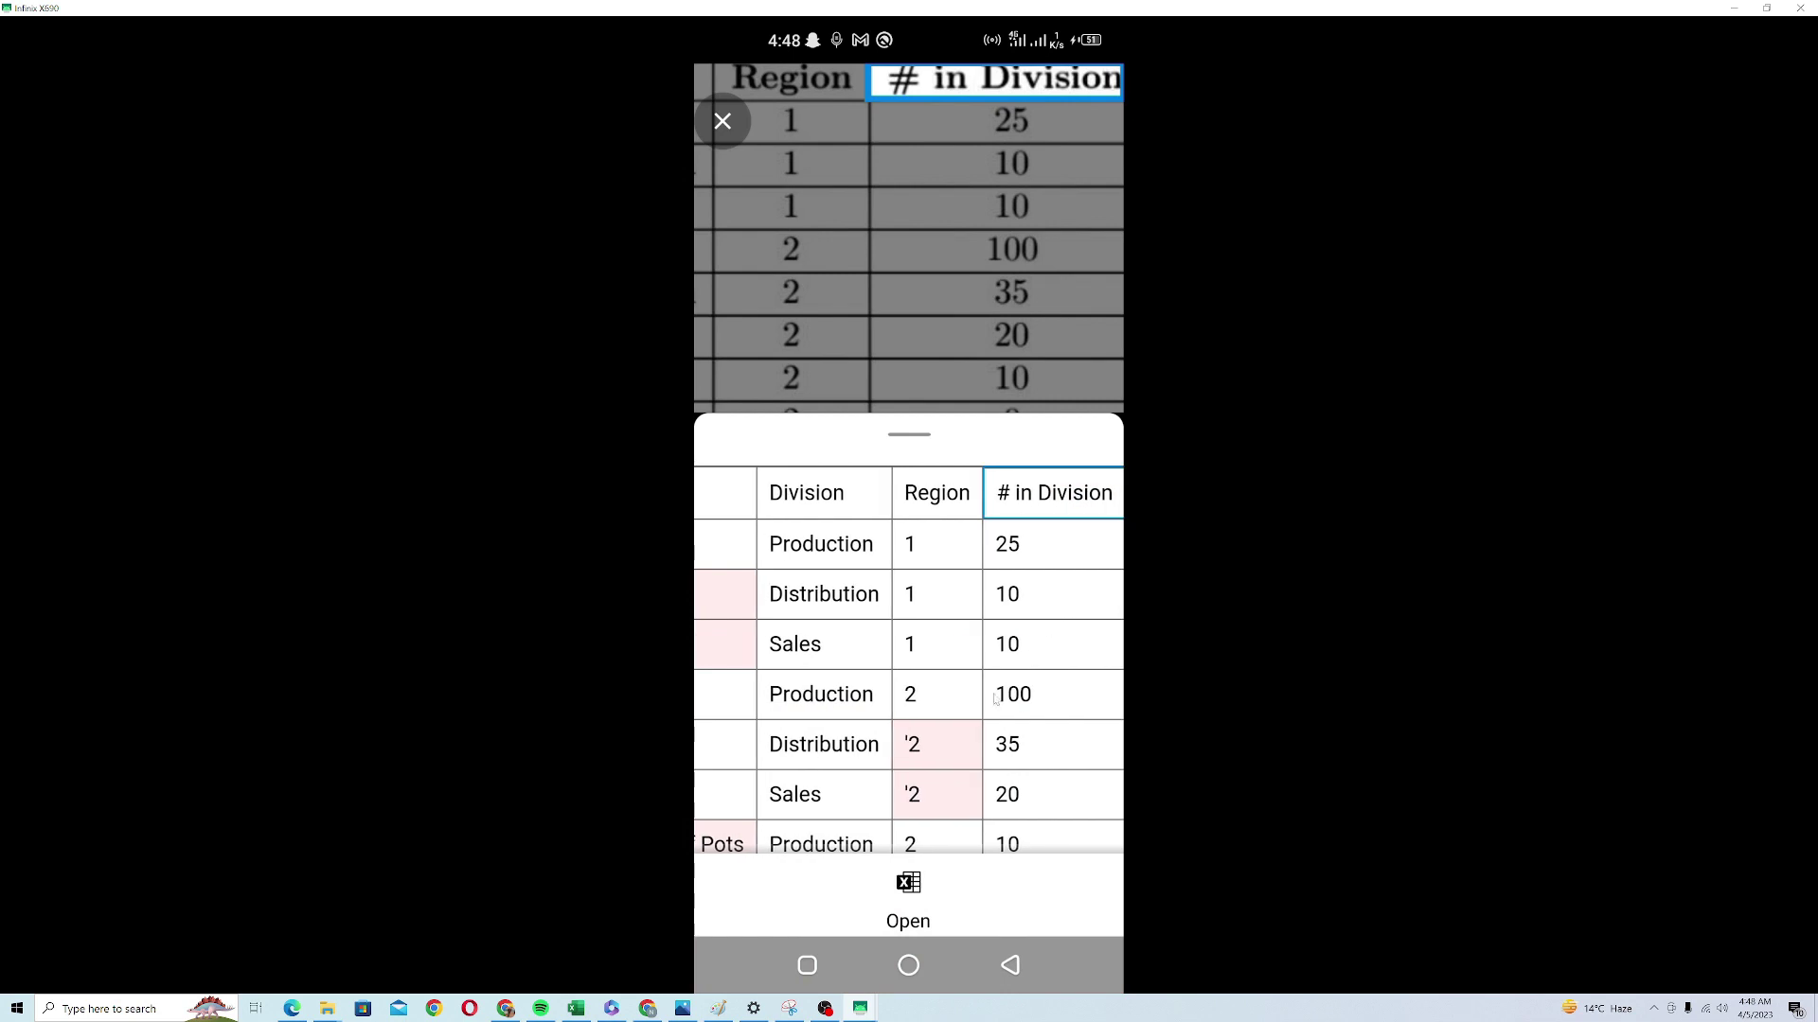
# - Remove the stray apostrophes so the Distribution and Sales rows' Region values read 2
pyautogui.click(947, 748)
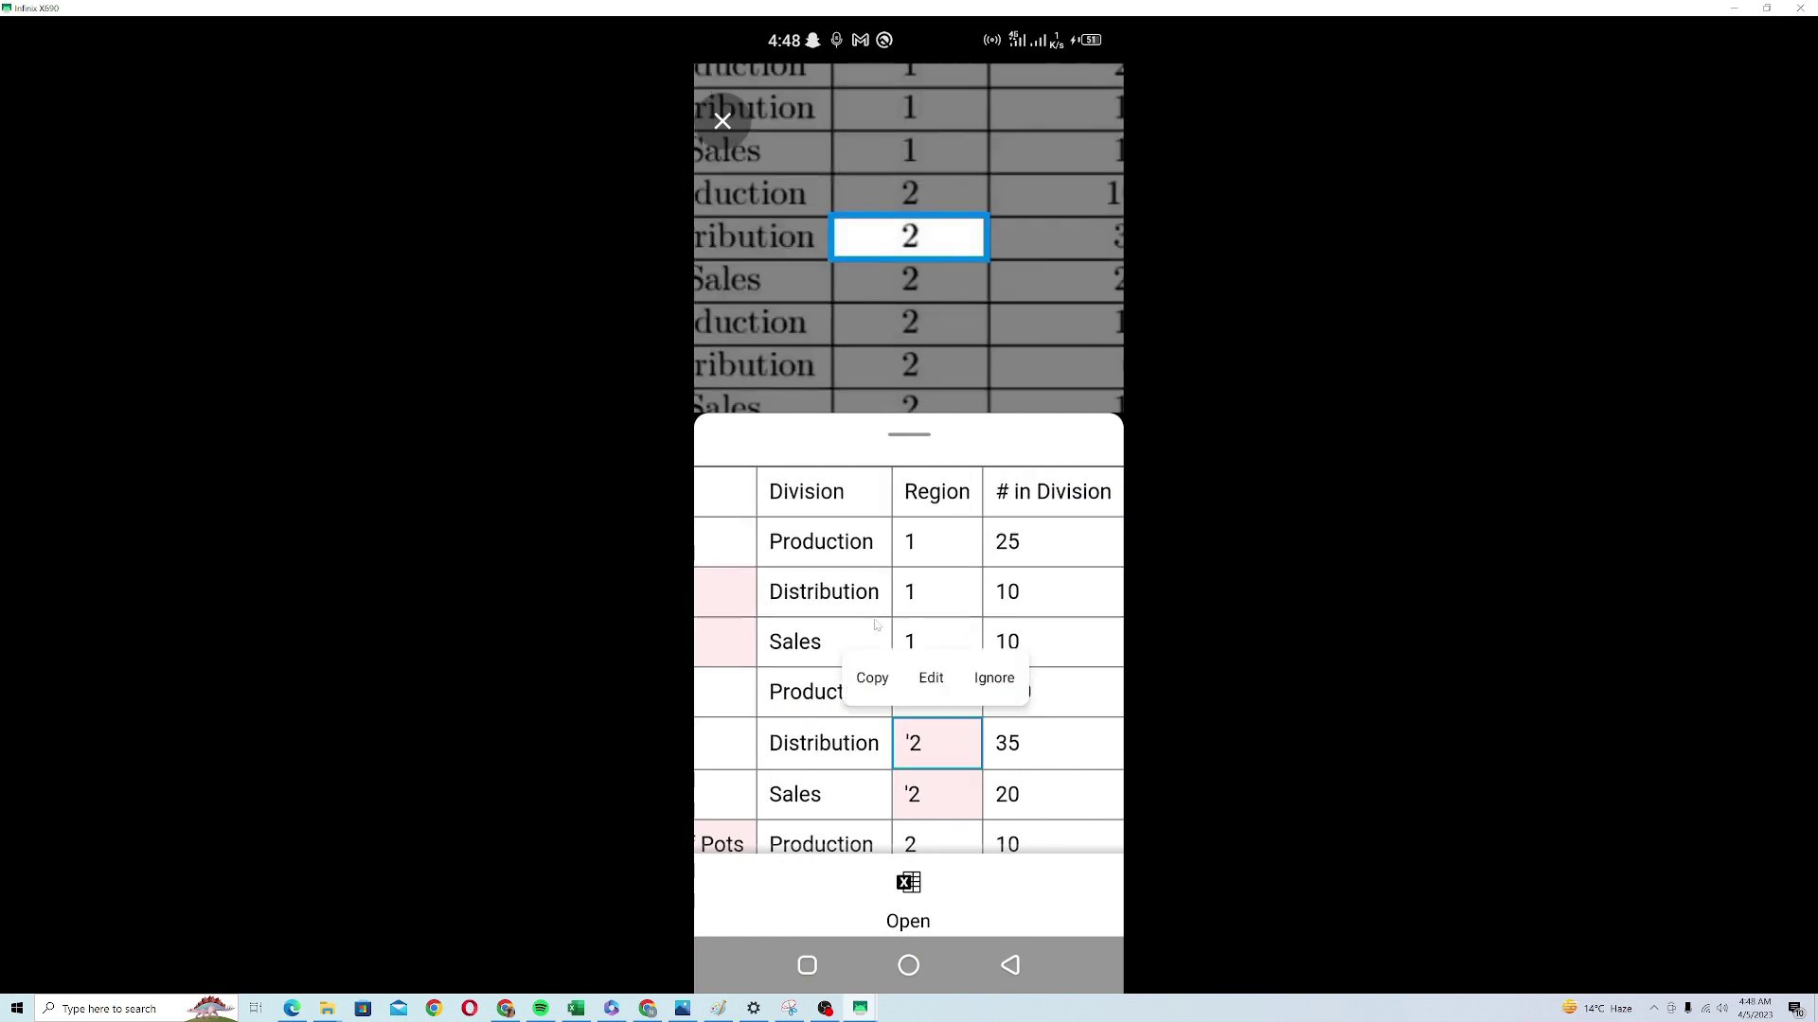
pyautogui.click(931, 678)
pyautogui.click(715, 590)
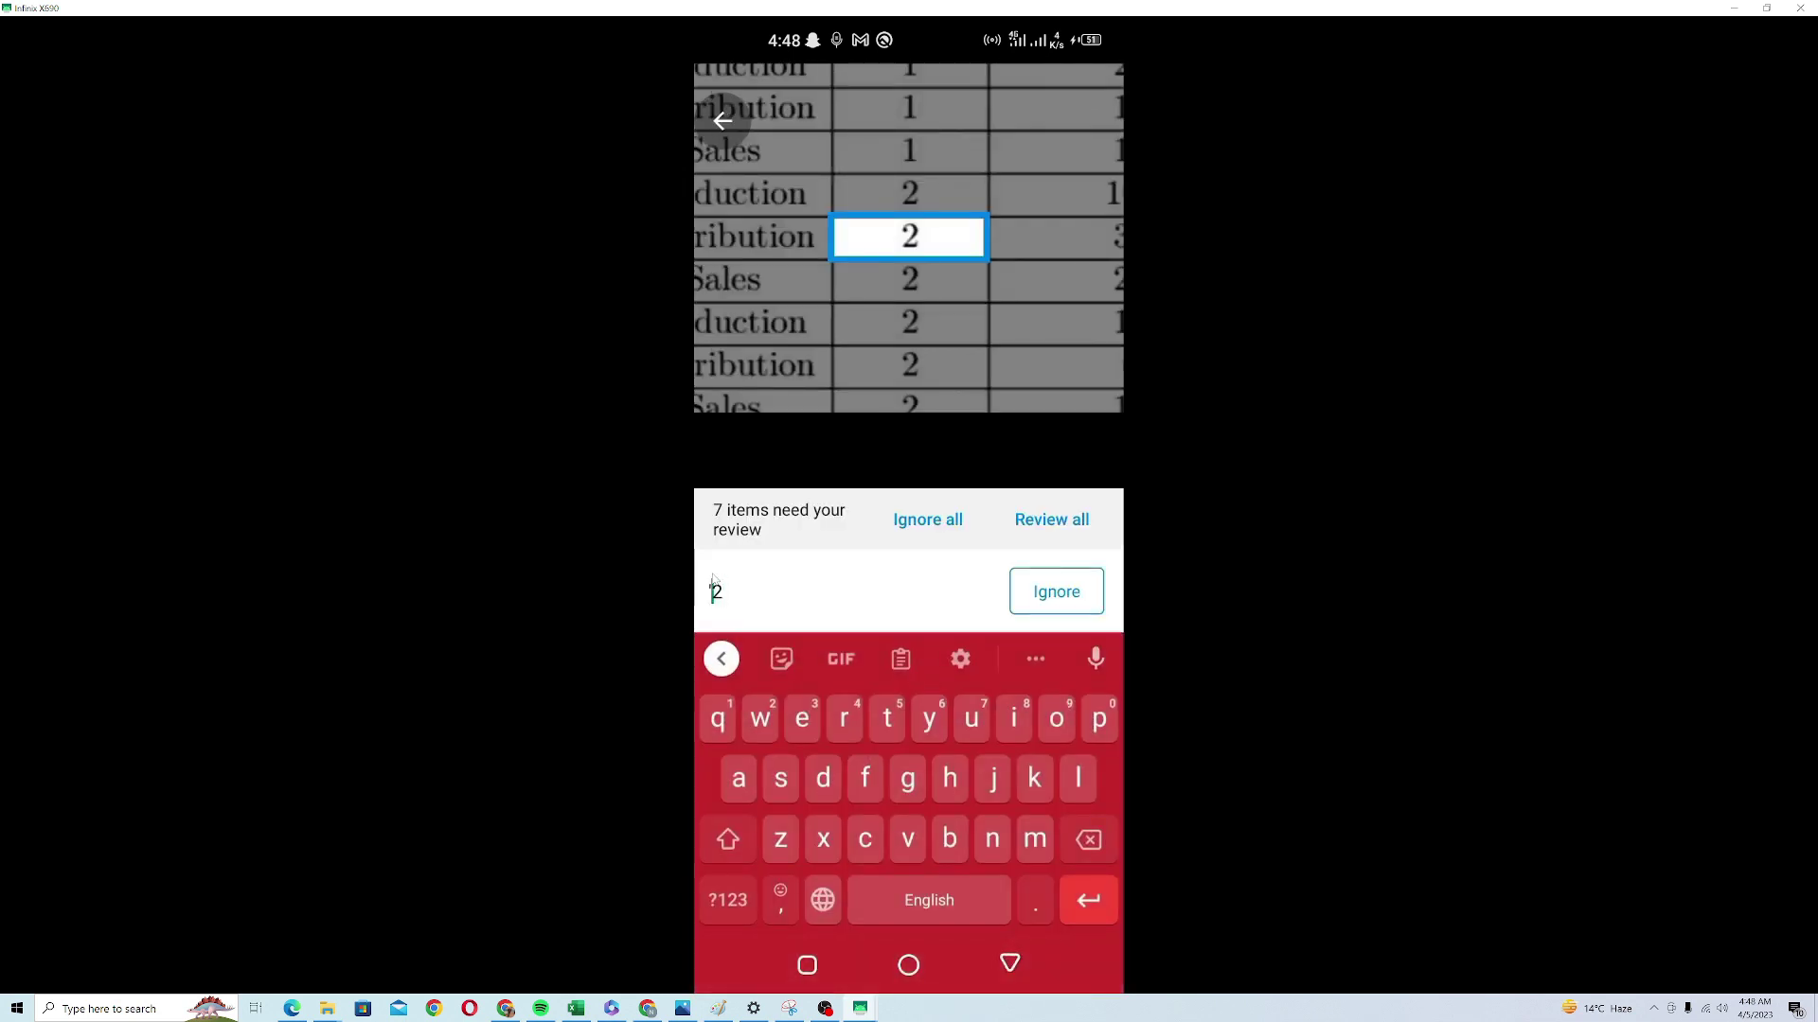
pyautogui.press('BackSpace')
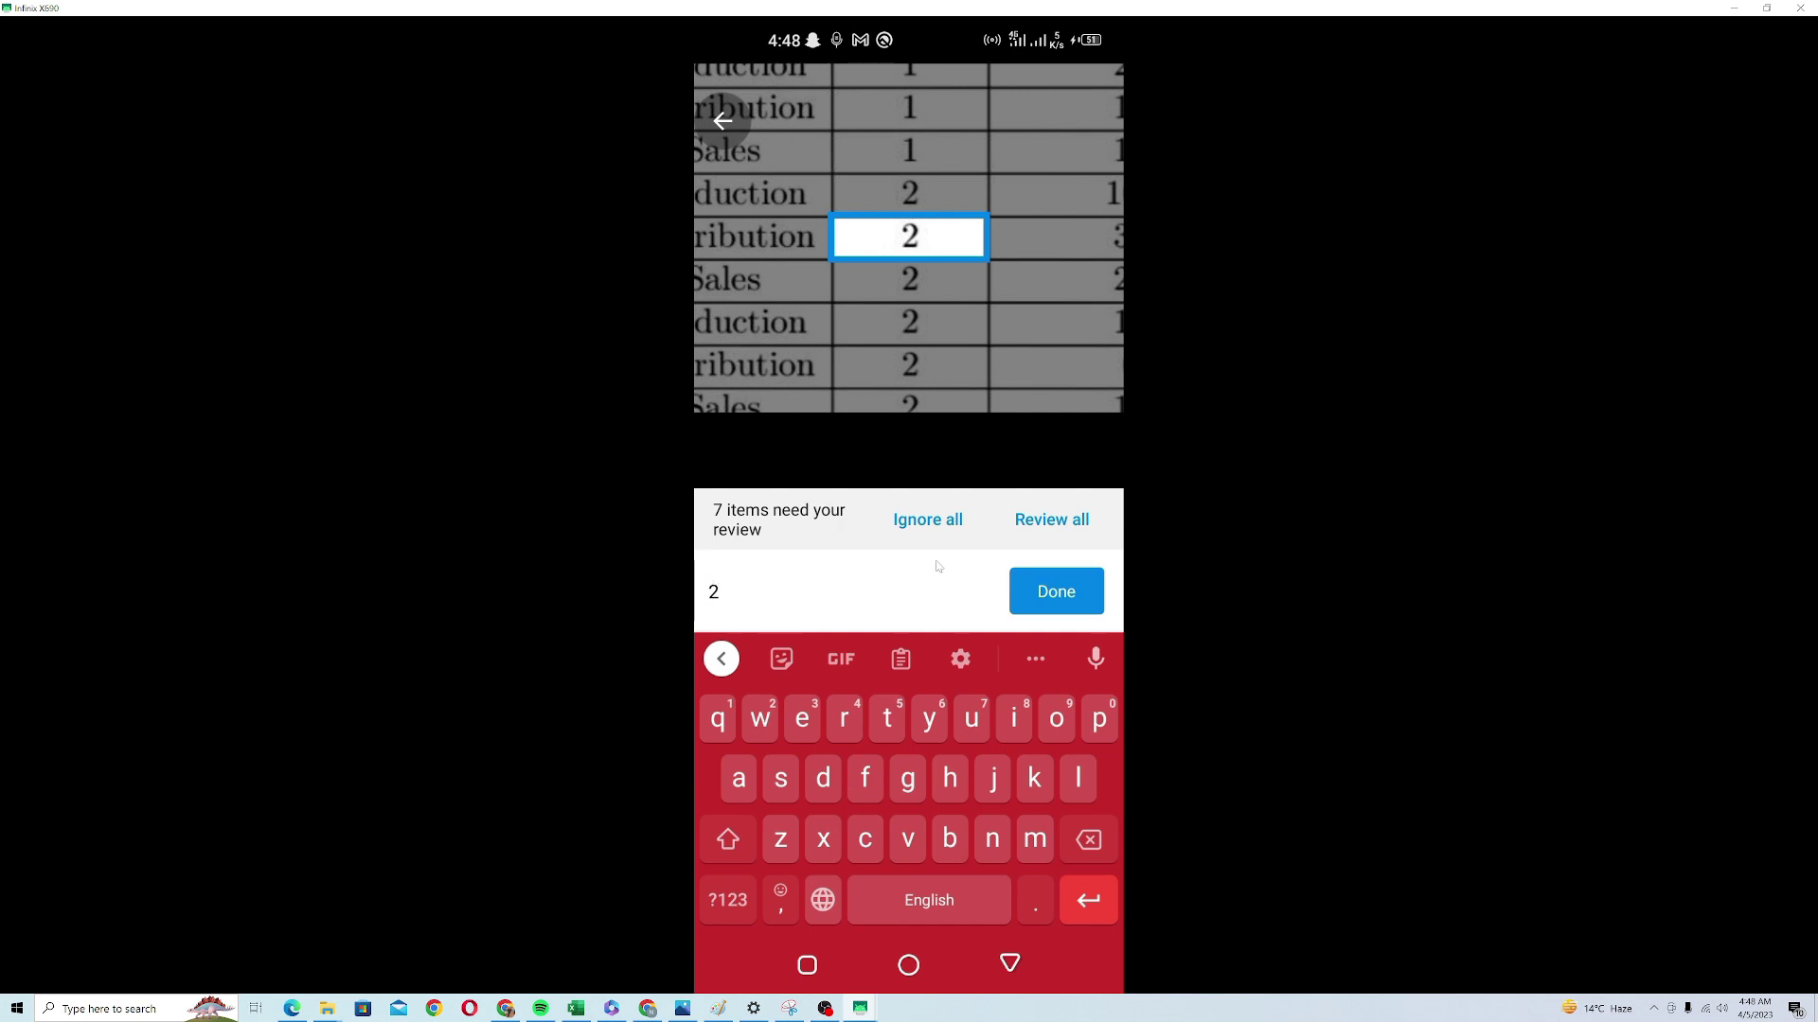
pyautogui.click(1056, 591)
pyautogui.click(935, 800)
pyautogui.click(931, 728)
pyautogui.click(714, 592)
pyautogui.press('BackSpace')
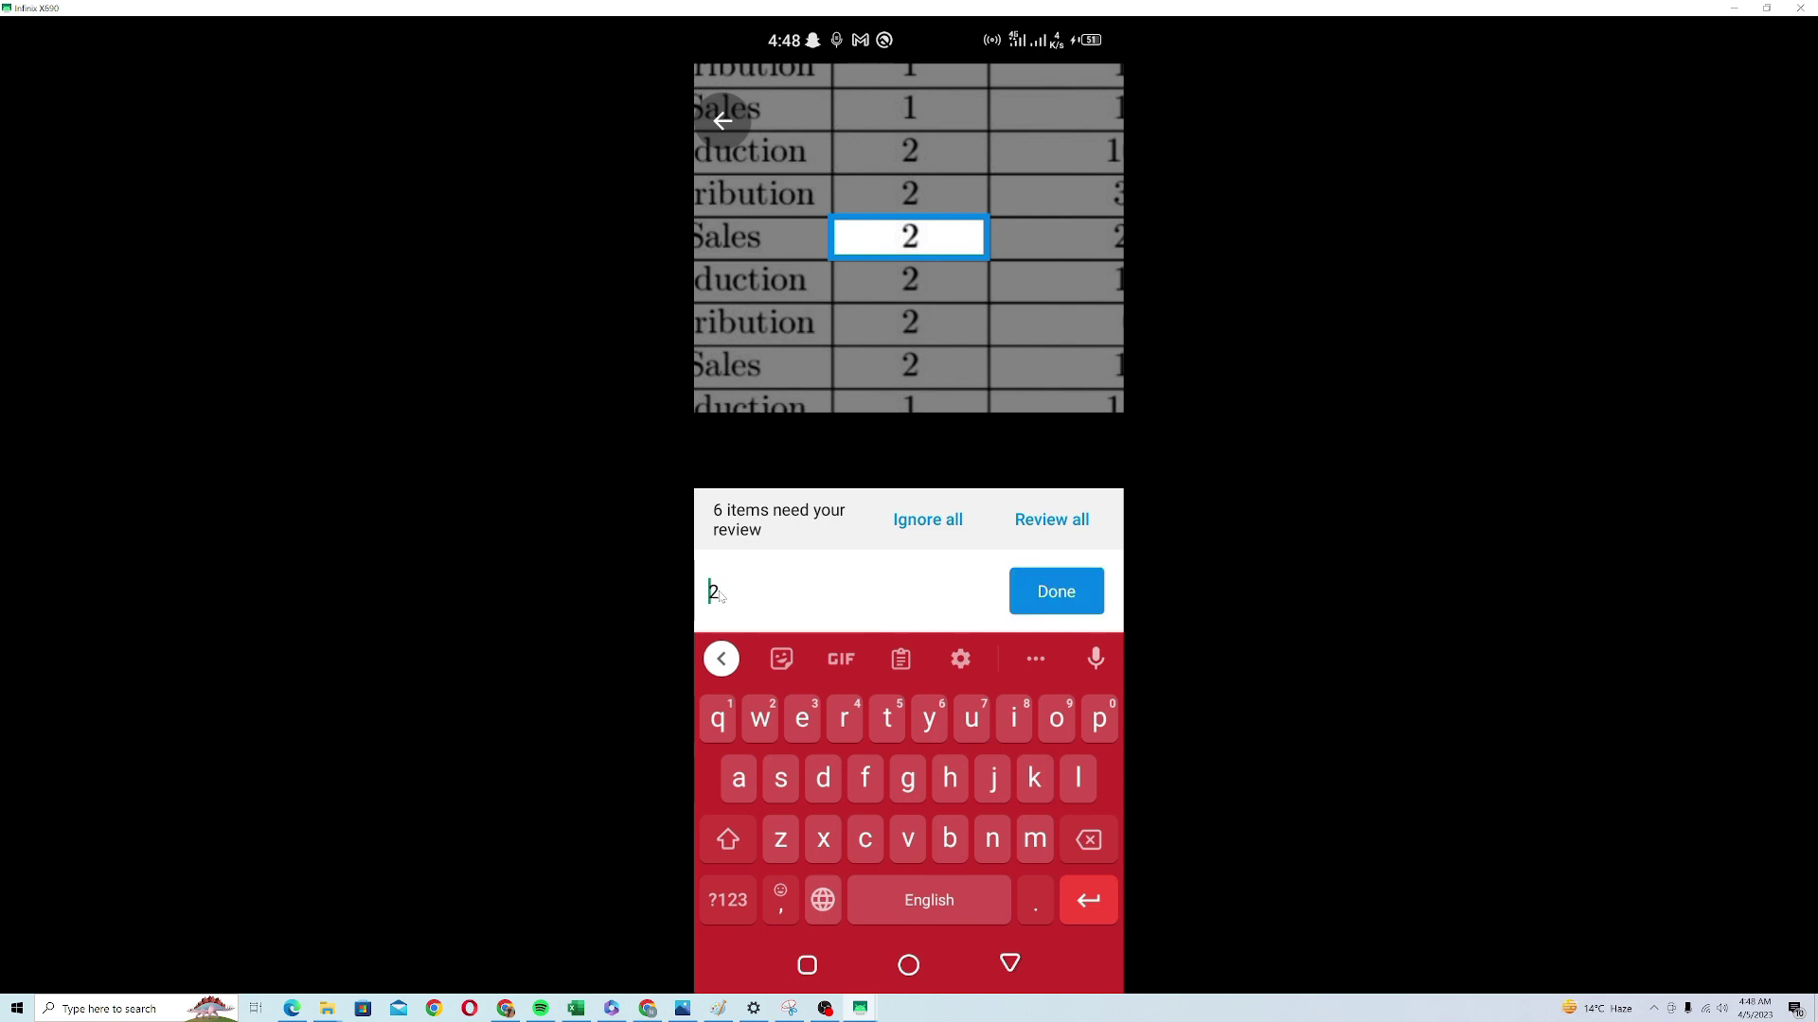
pyautogui.click(1020, 608)
# - Ignore the flagged company names in rows 9, 8 and 7, including International House of Pots
pyautogui.scroll(-5, 934, 763)
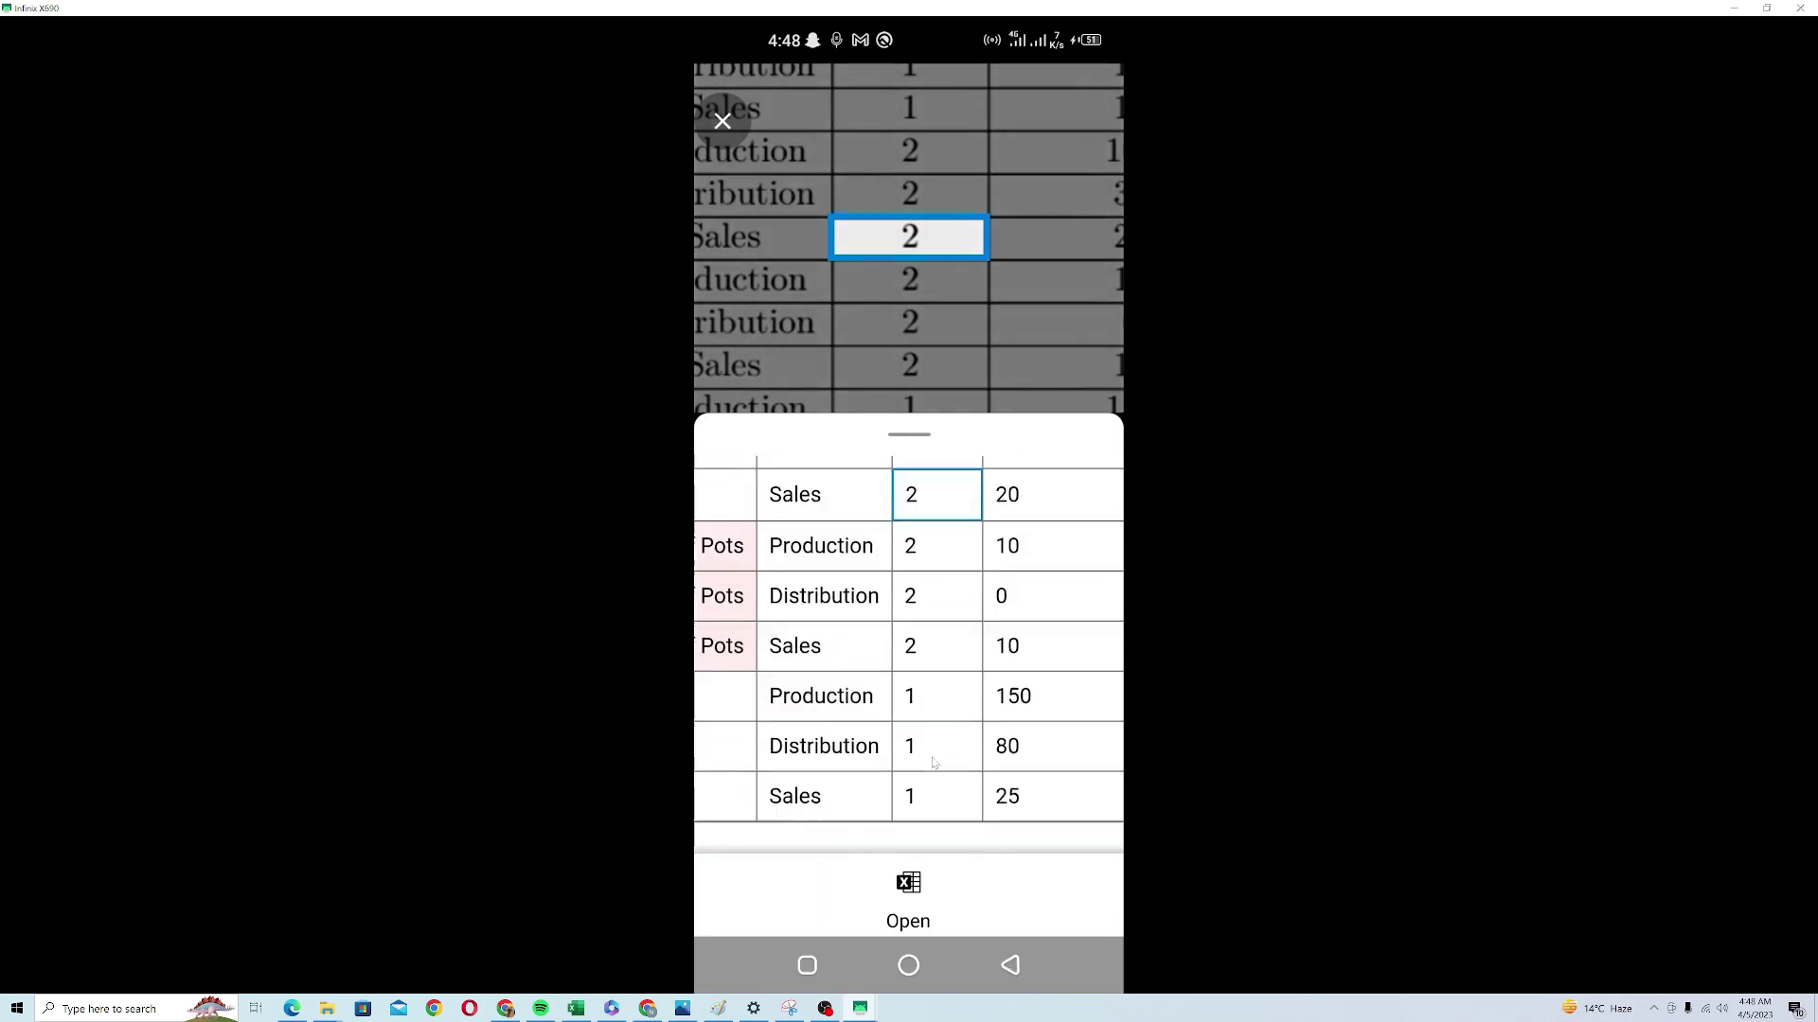
pyautogui.moveTo(867, 748); pyautogui.dragTo(1109, 748)
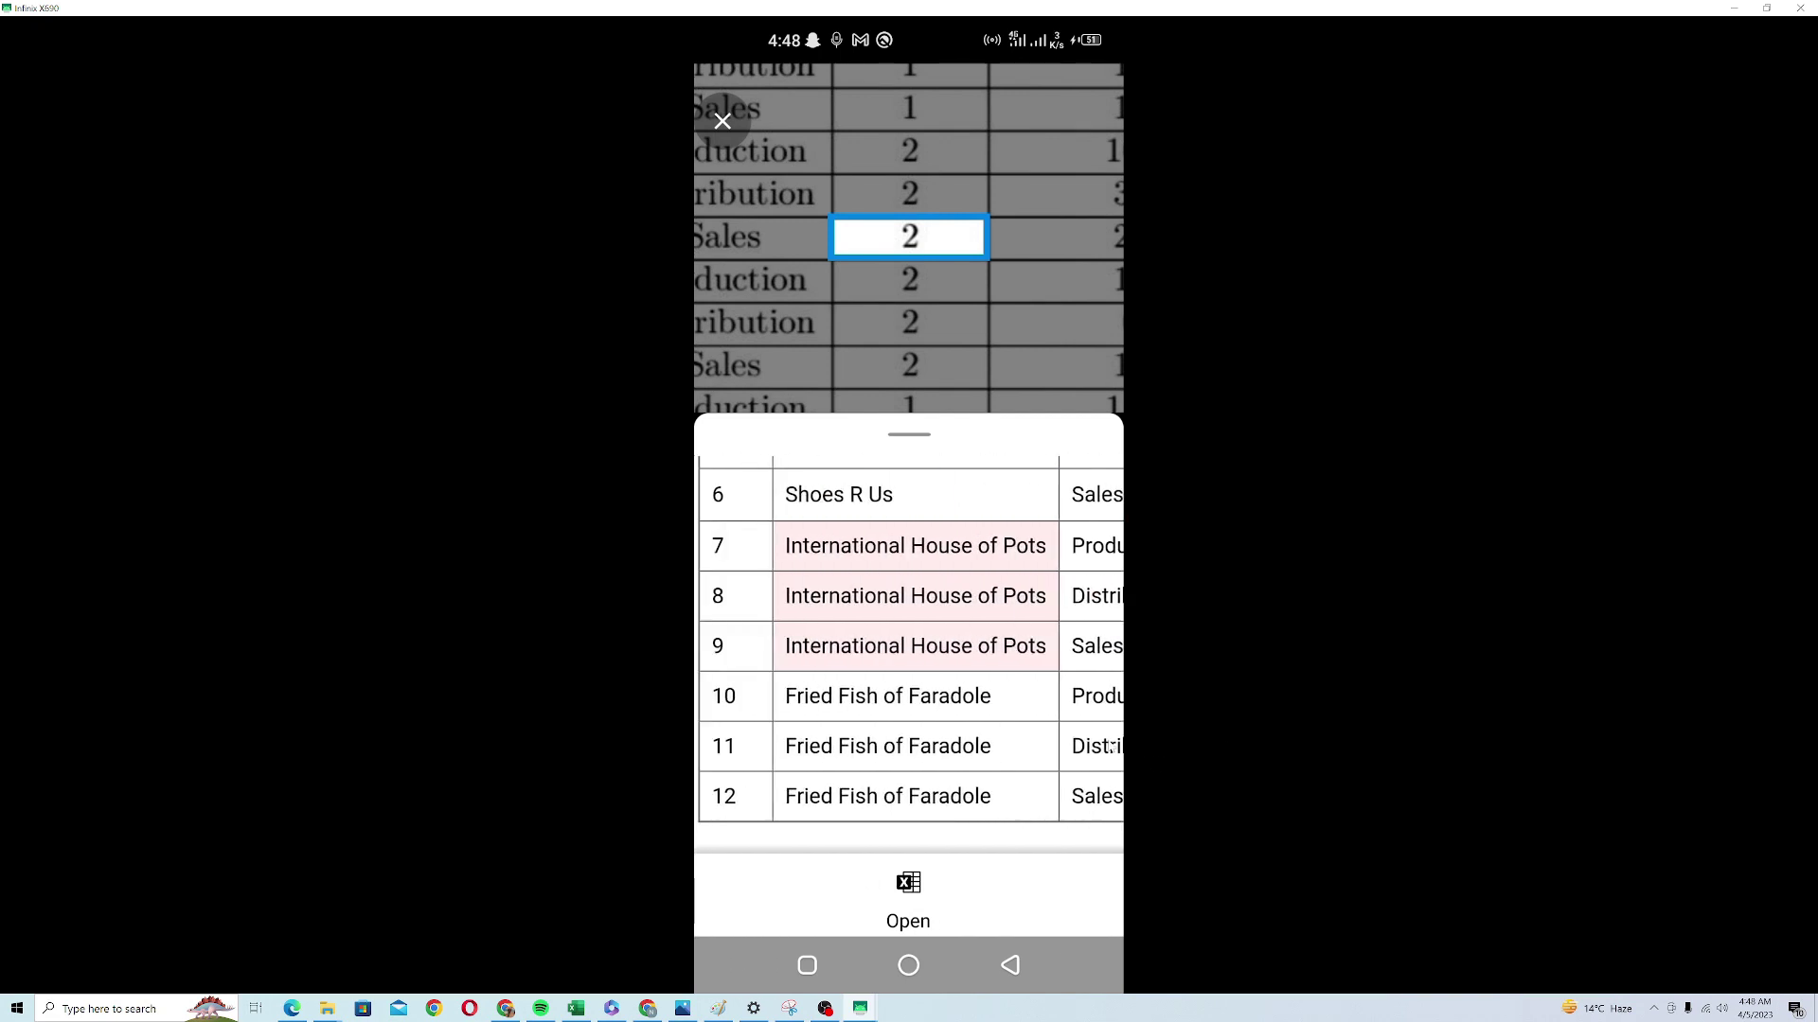
pyautogui.click(1001, 663)
pyautogui.click(977, 606)
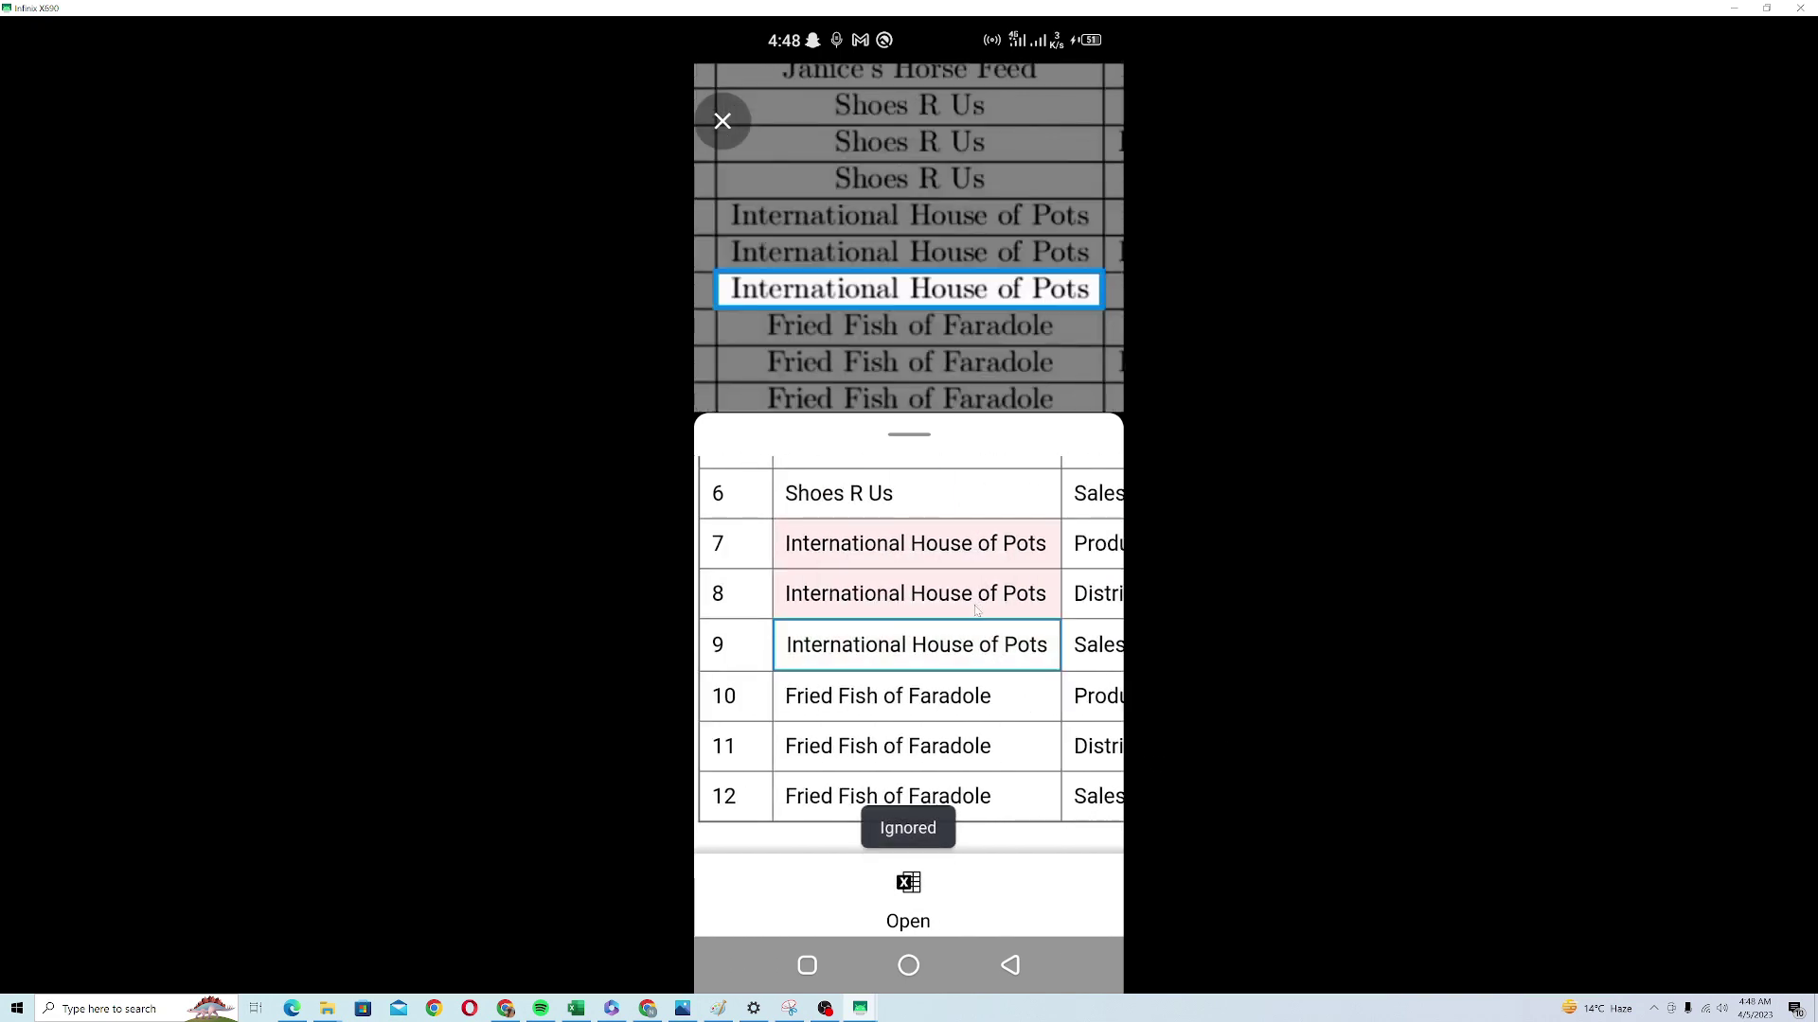
pyautogui.click(977, 606)
pyautogui.click(985, 537)
pyautogui.click(985, 543)
pyautogui.click(967, 496)
# - Ignore the flagged company names in rows 2 and 3, including Janice's Horse Feed
pyautogui.scroll(5, 961, 653)
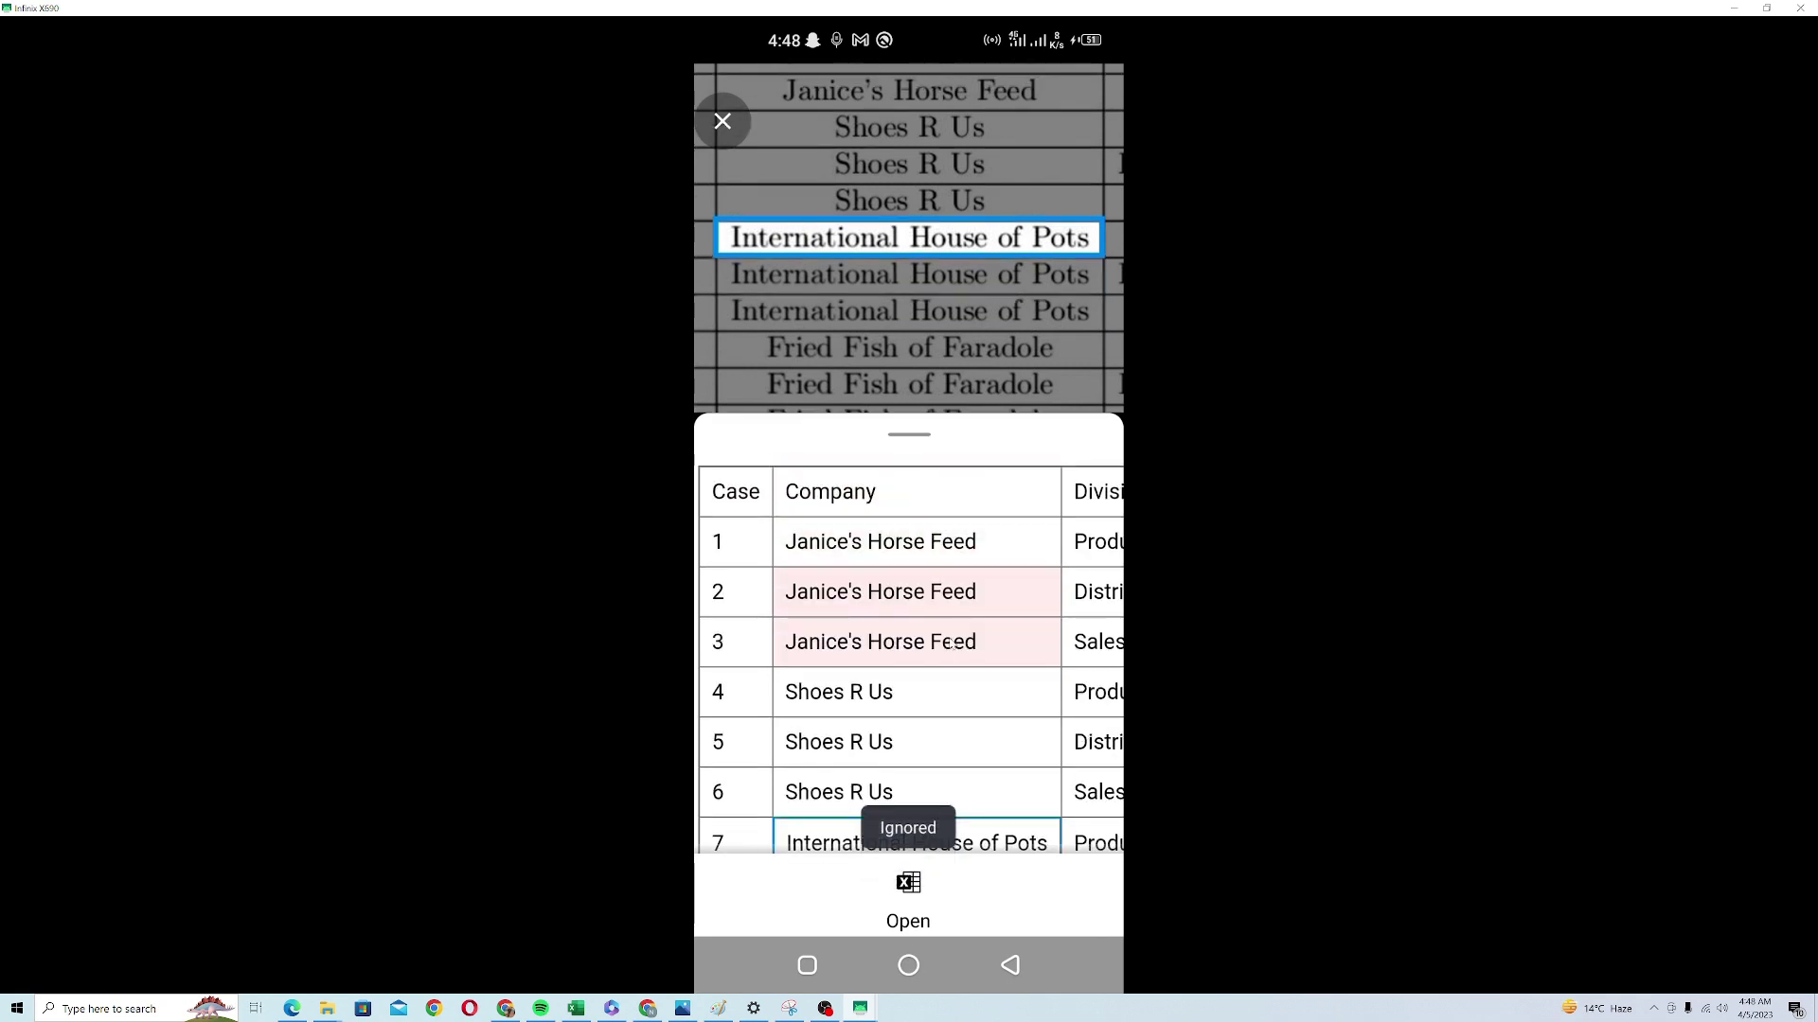
pyautogui.click(927, 591)
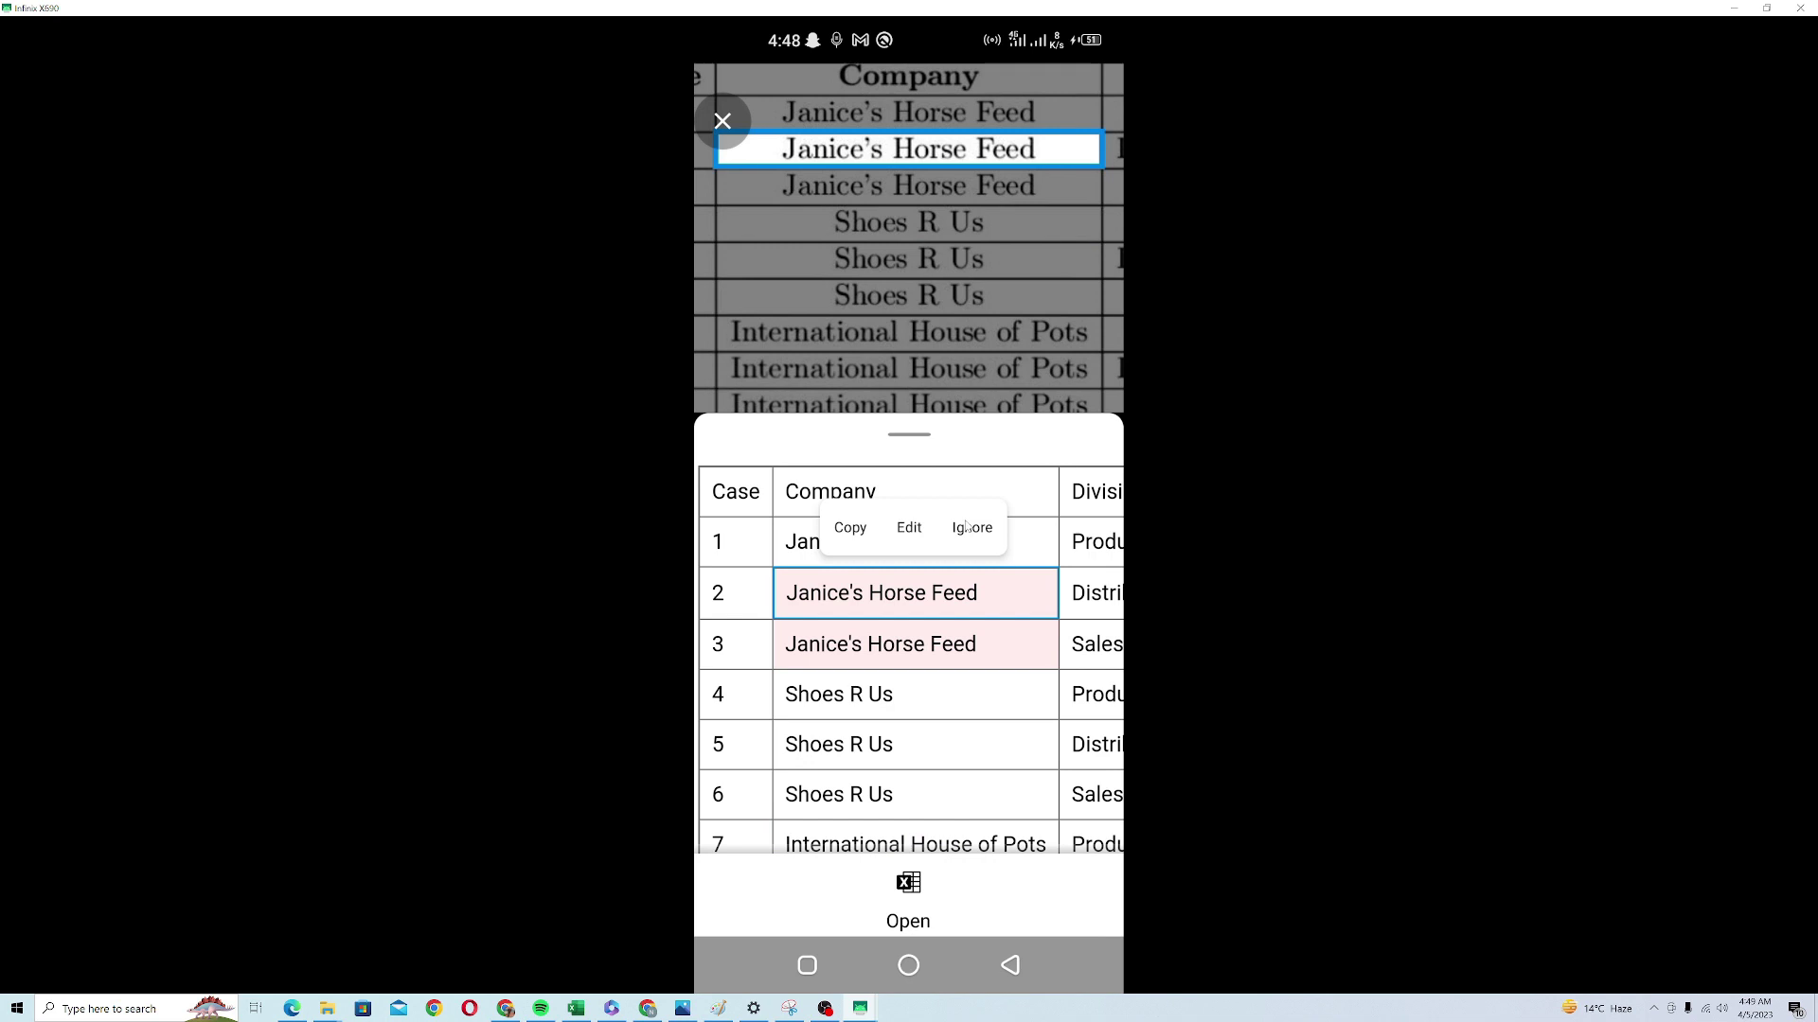
pyautogui.click(967, 527)
pyautogui.click(968, 643)
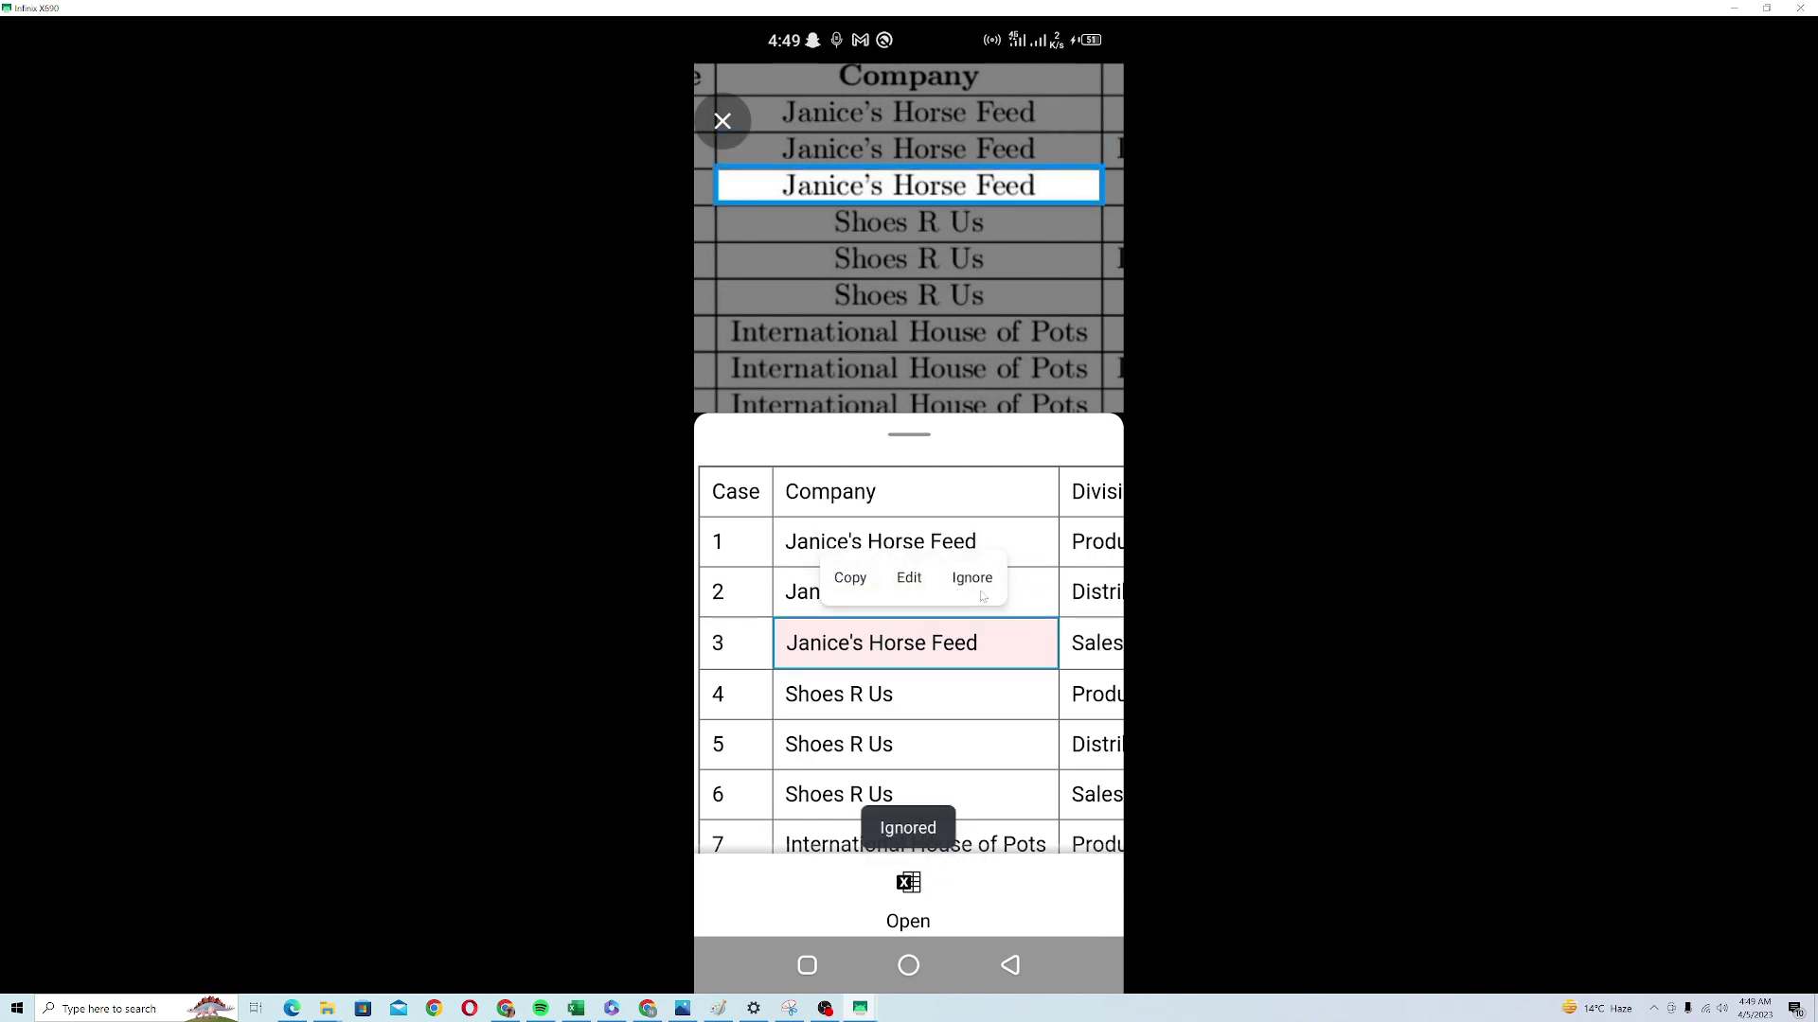
pyautogui.click(973, 579)
pyautogui.scroll(-2, 957, 662)
pyautogui.hscroll(5, 952, 667)
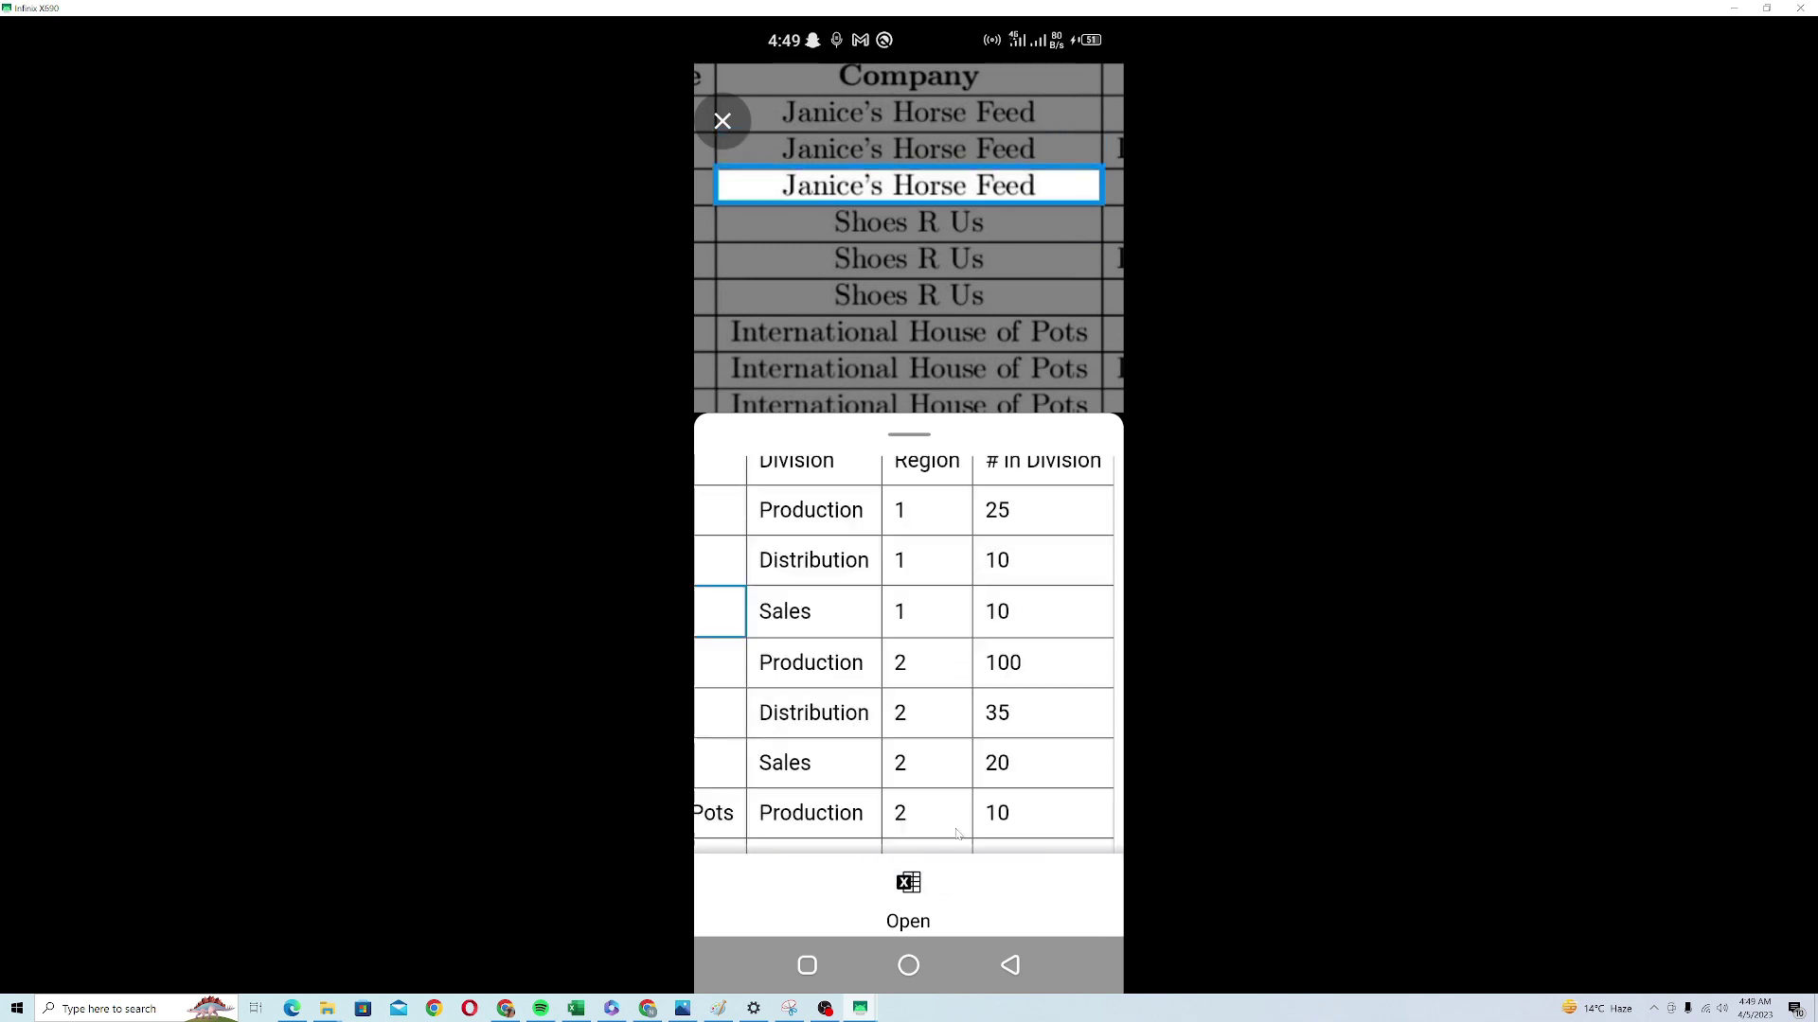
pyautogui.scroll(1, 947, 677)
pyautogui.hscroll(-5, 933, 691)
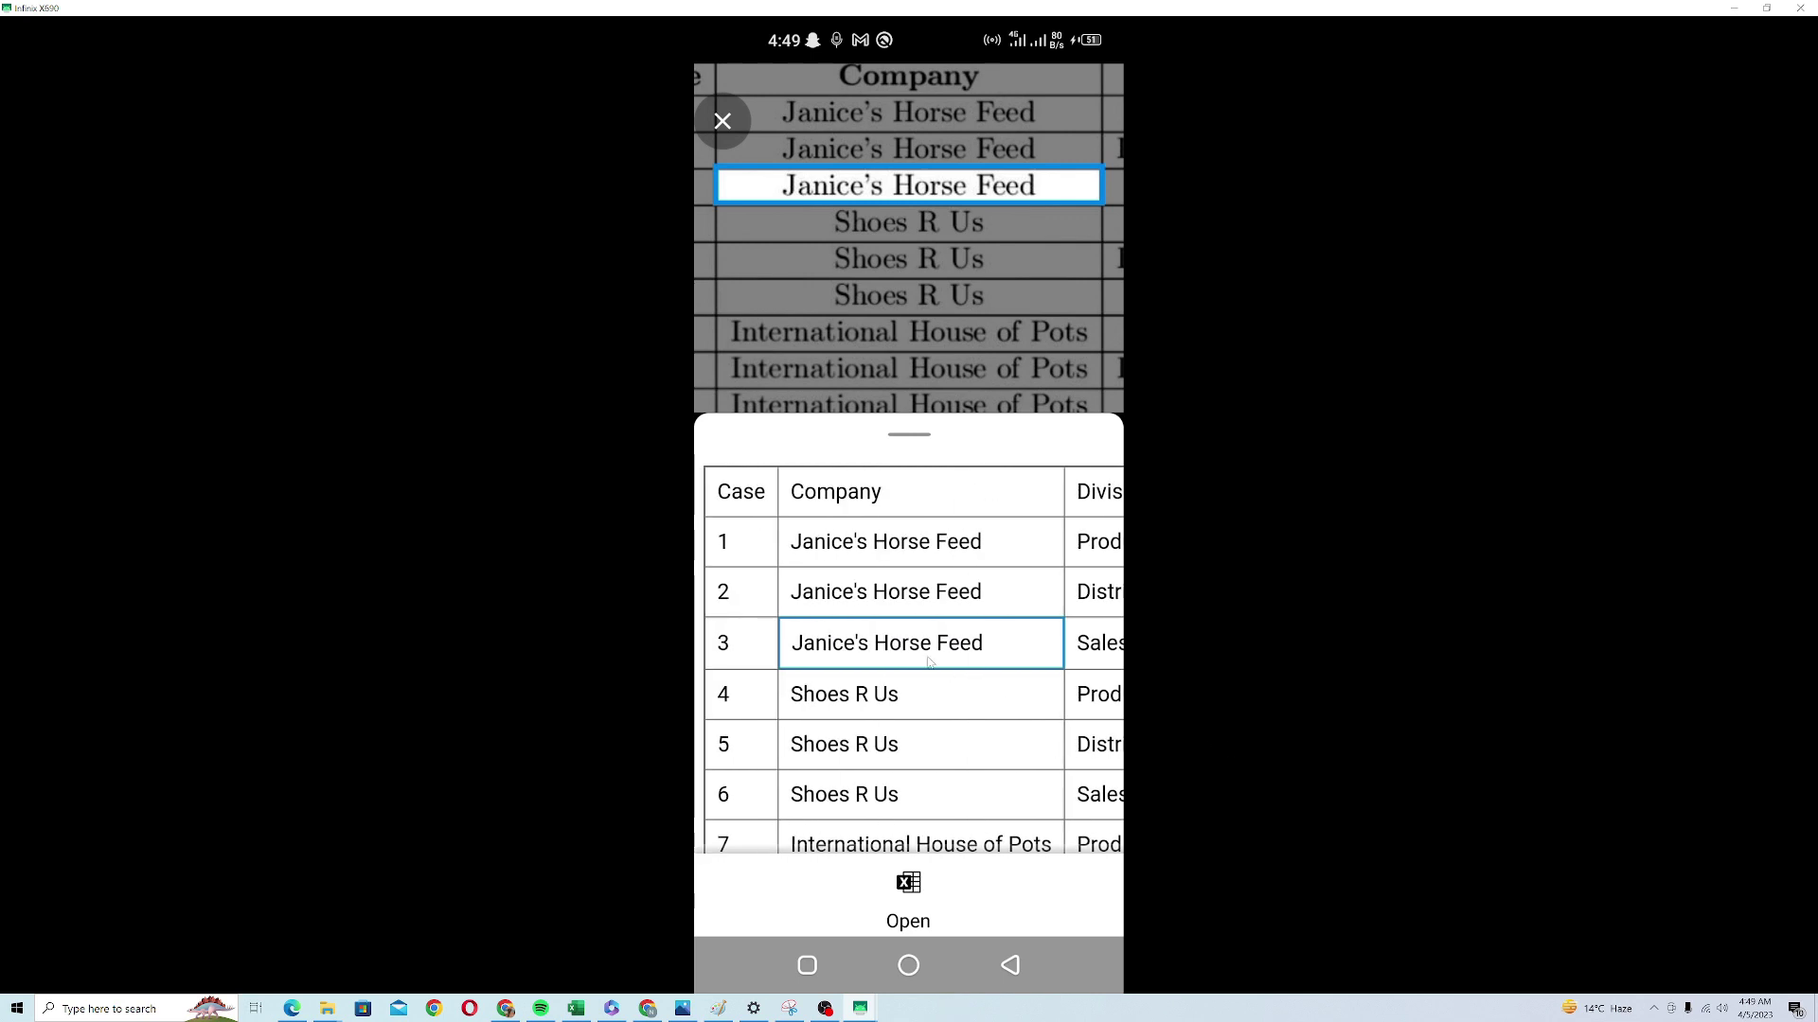
# - Insert the converted 12-case table into Book (2) at A1:E13, then deselect it via empty cell B16
pyautogui.click(911, 895)
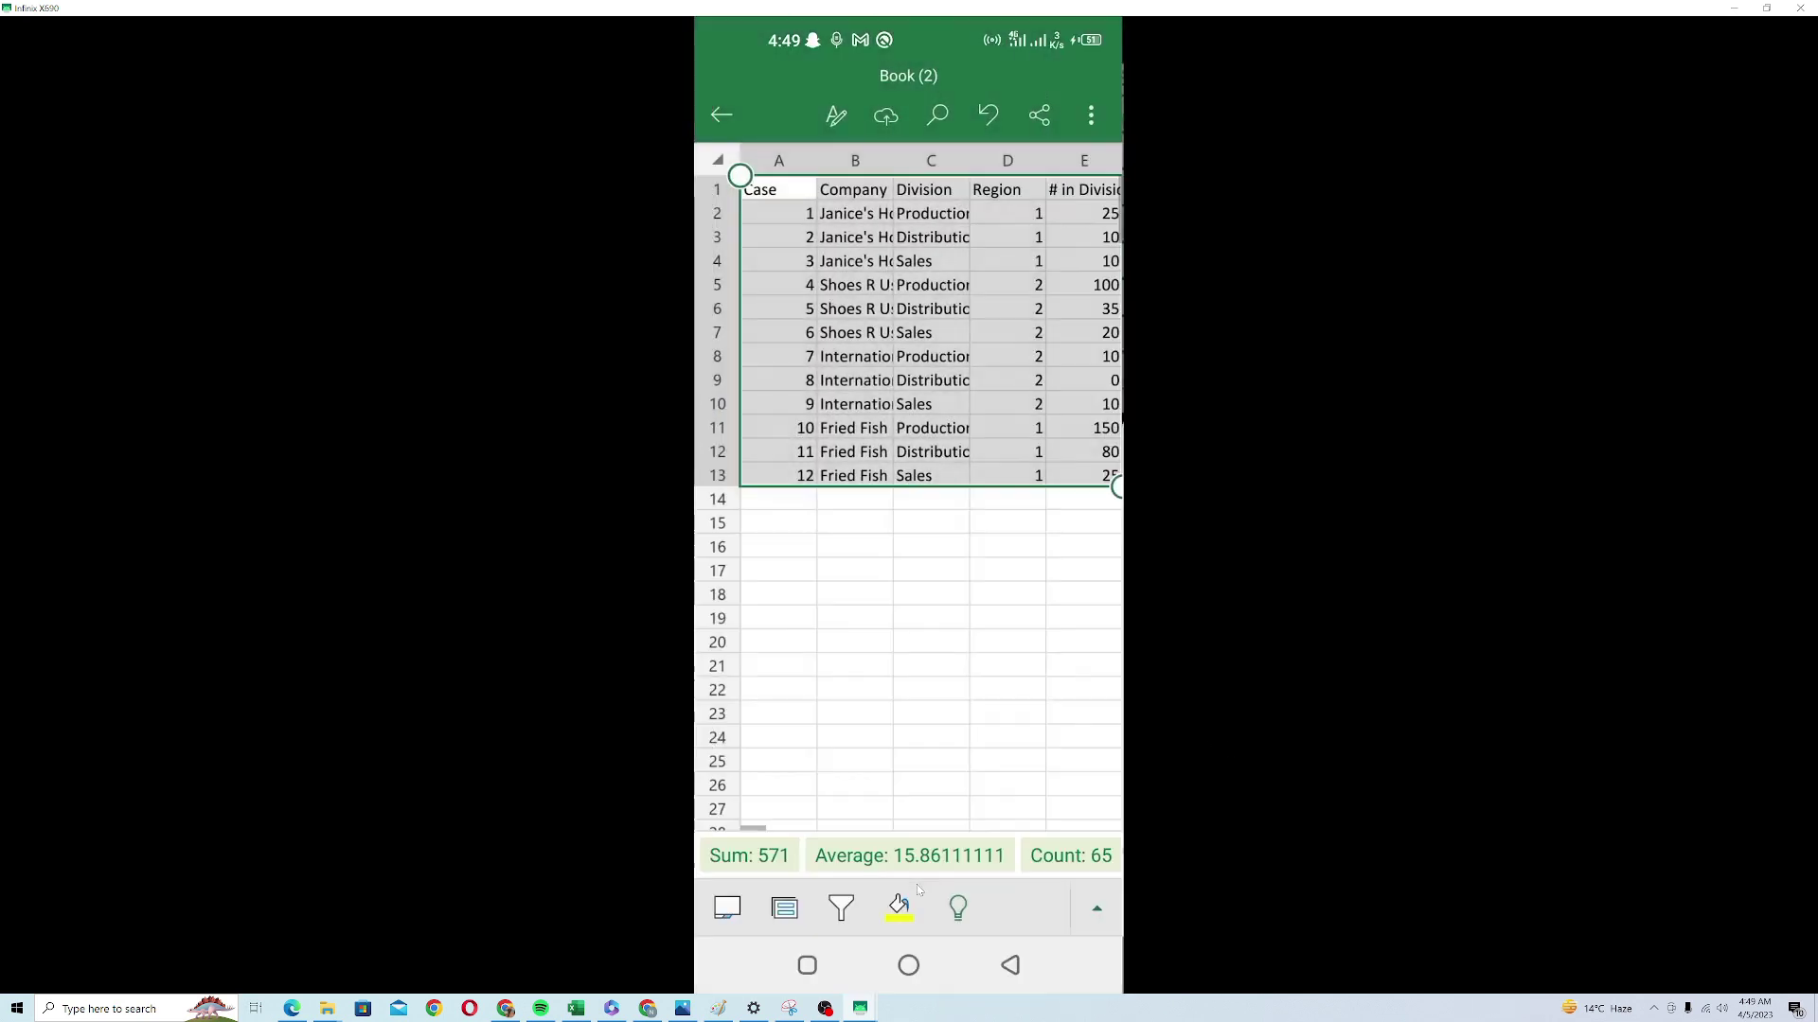
pyautogui.hscroll(1, 1001, 380)
pyautogui.hscroll(-1, 1001, 380)
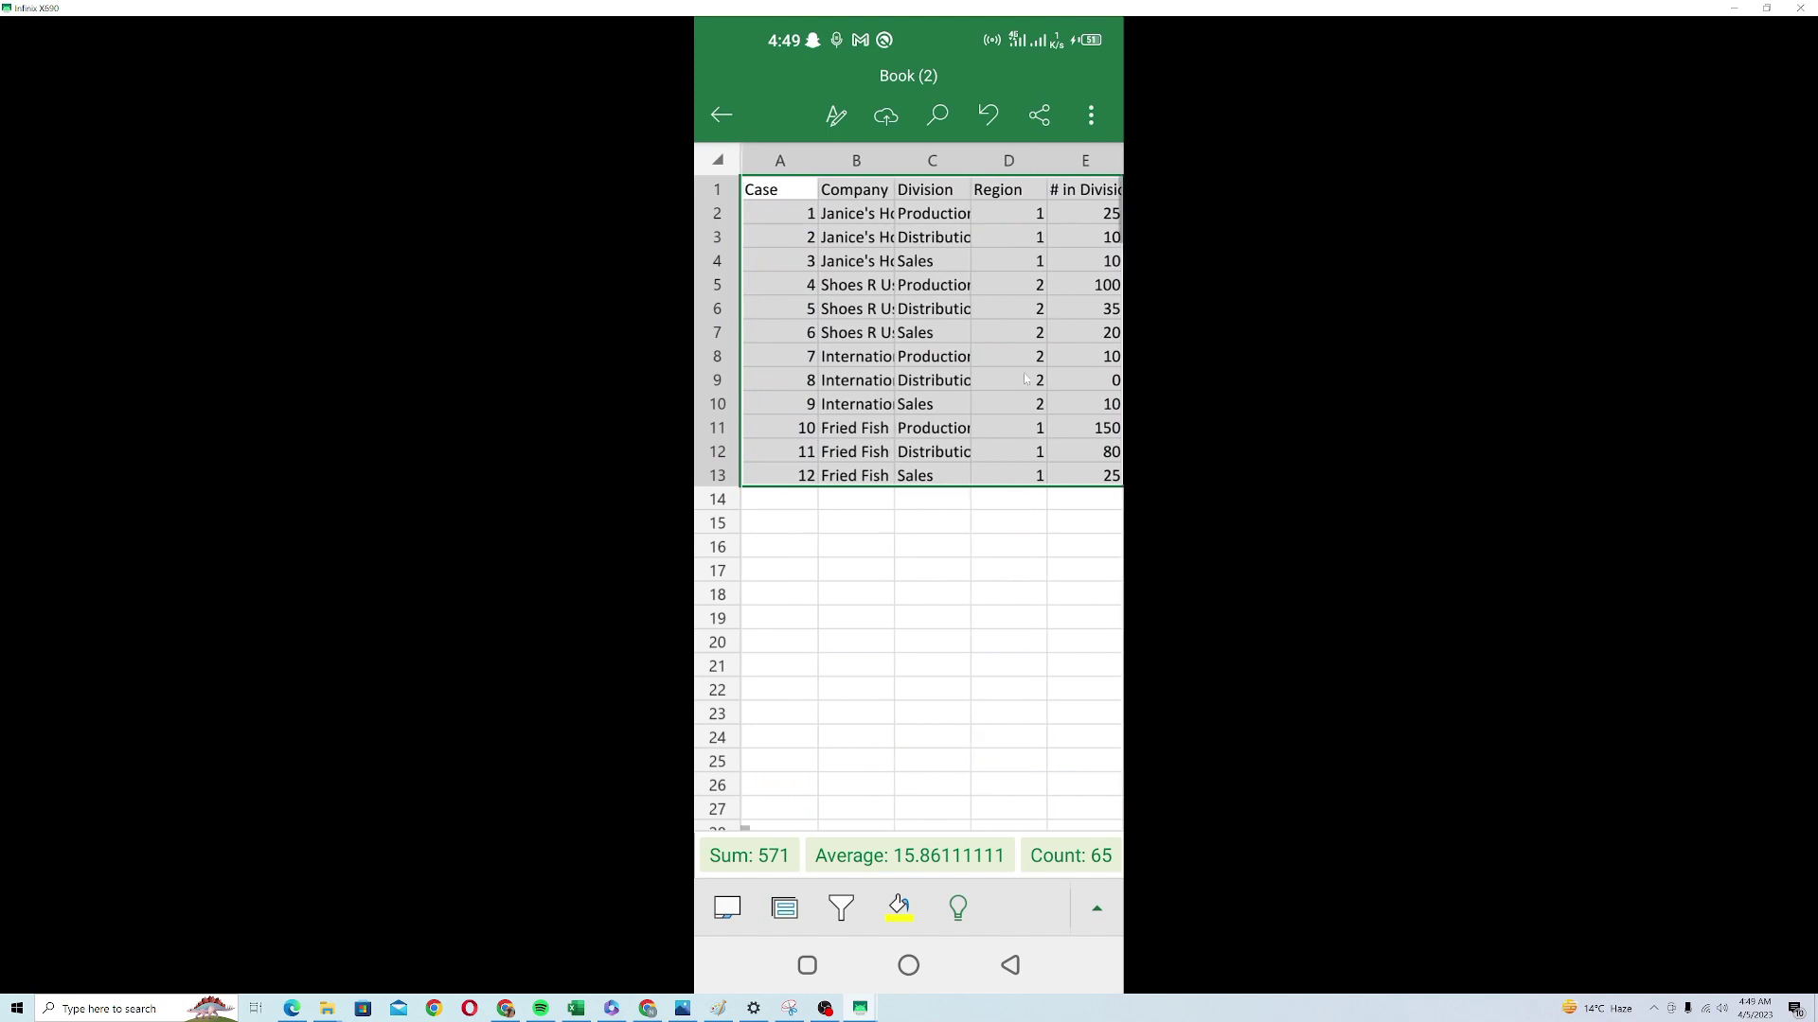
pyautogui.click(801, 194)
pyautogui.click(802, 195)
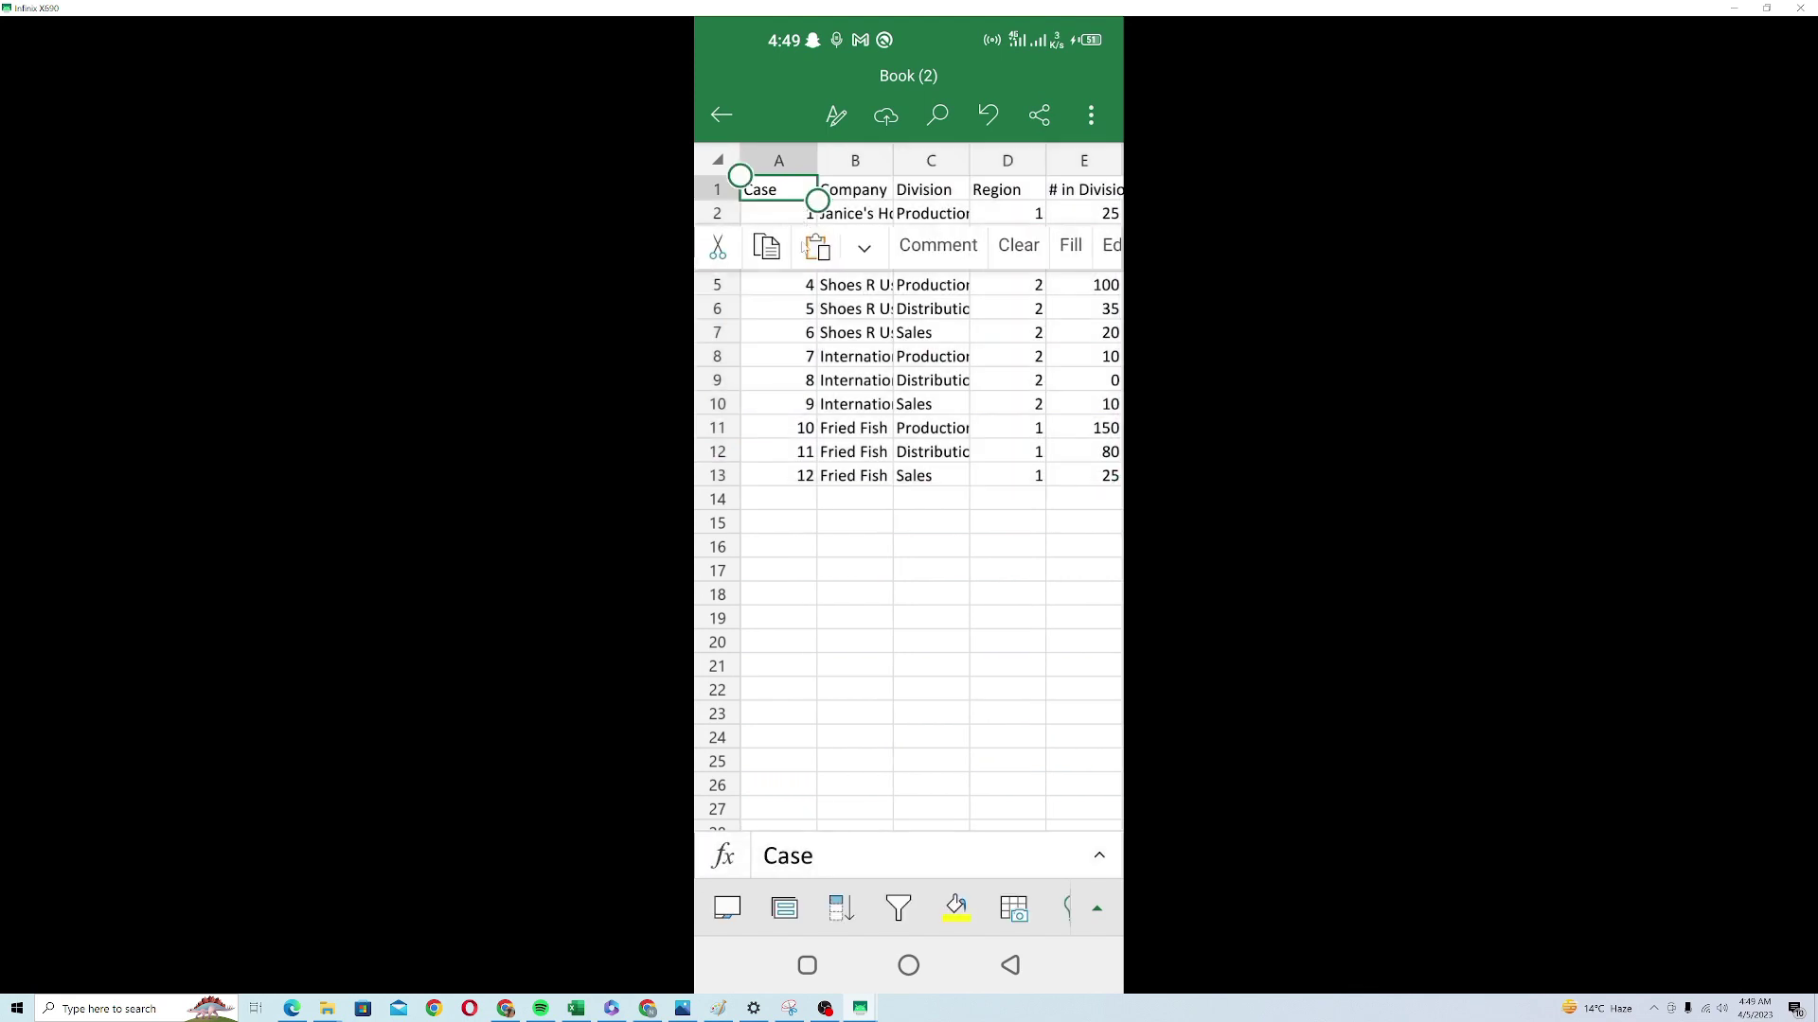
pyautogui.click(809, 381)
pyautogui.click(878, 553)
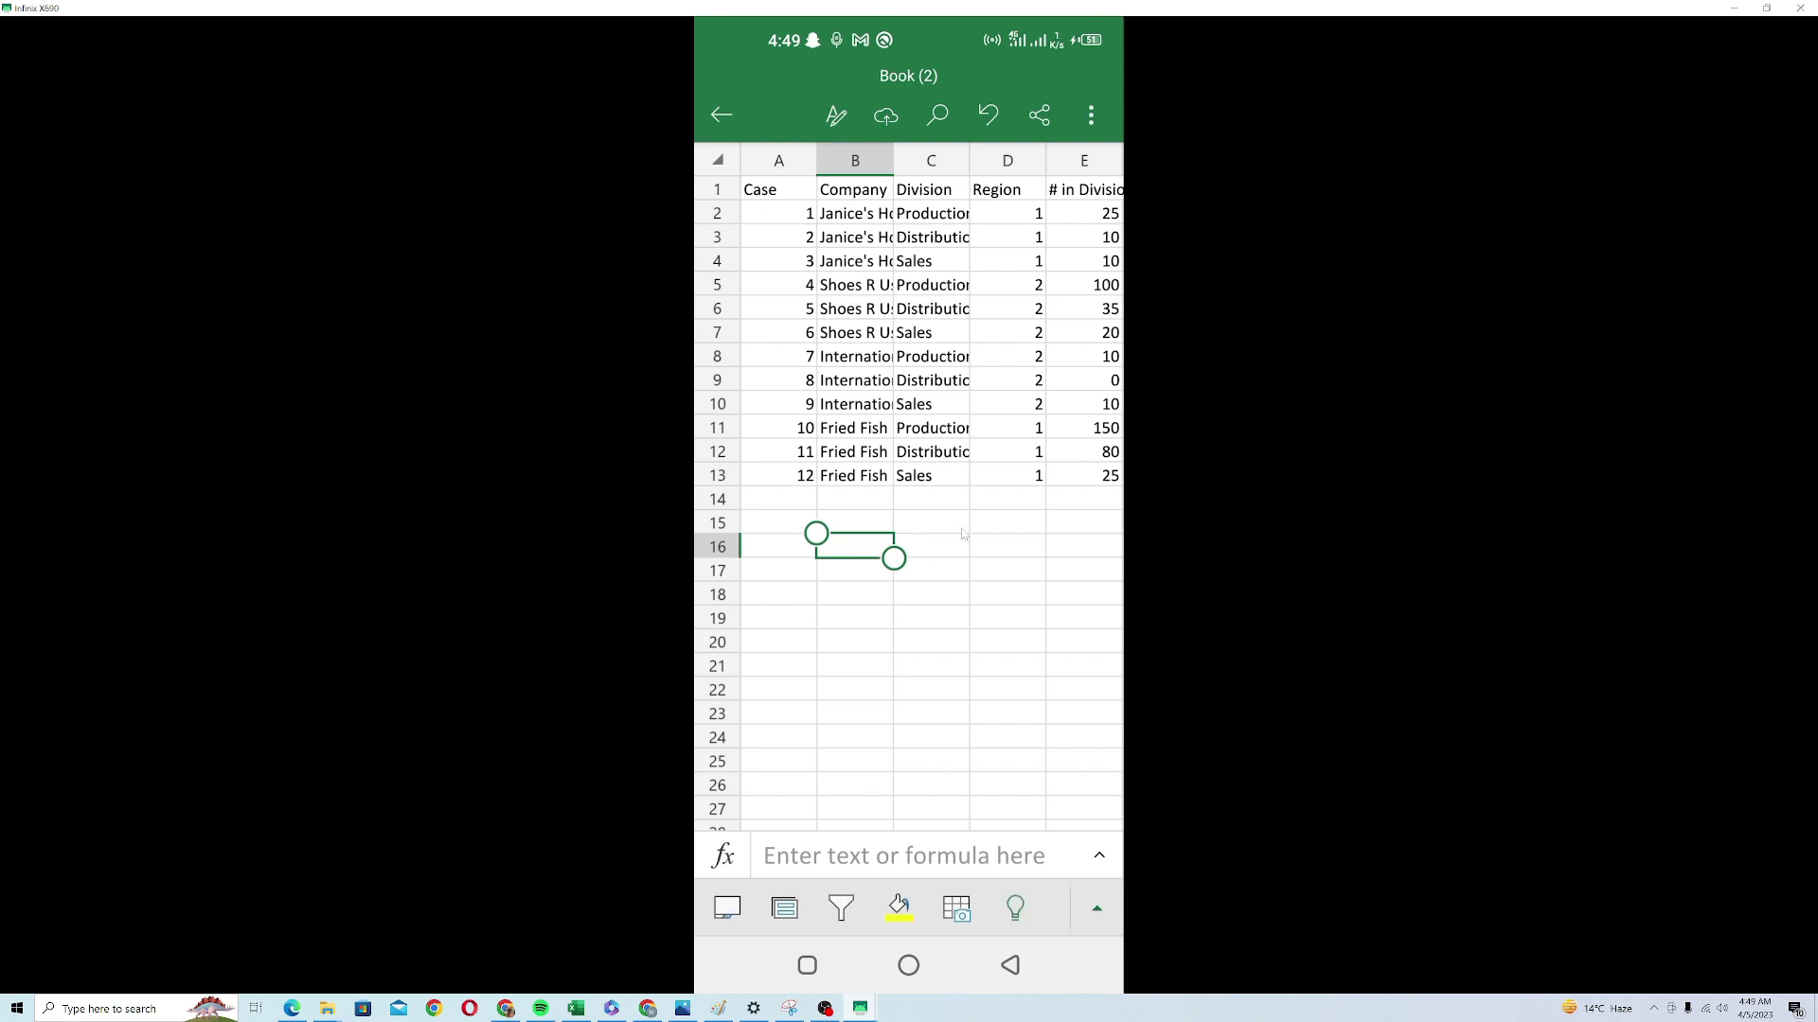
# - Share Book (2) as an Excel workbook attachment to bring up the phone's app list
pyautogui.click(1040, 116)
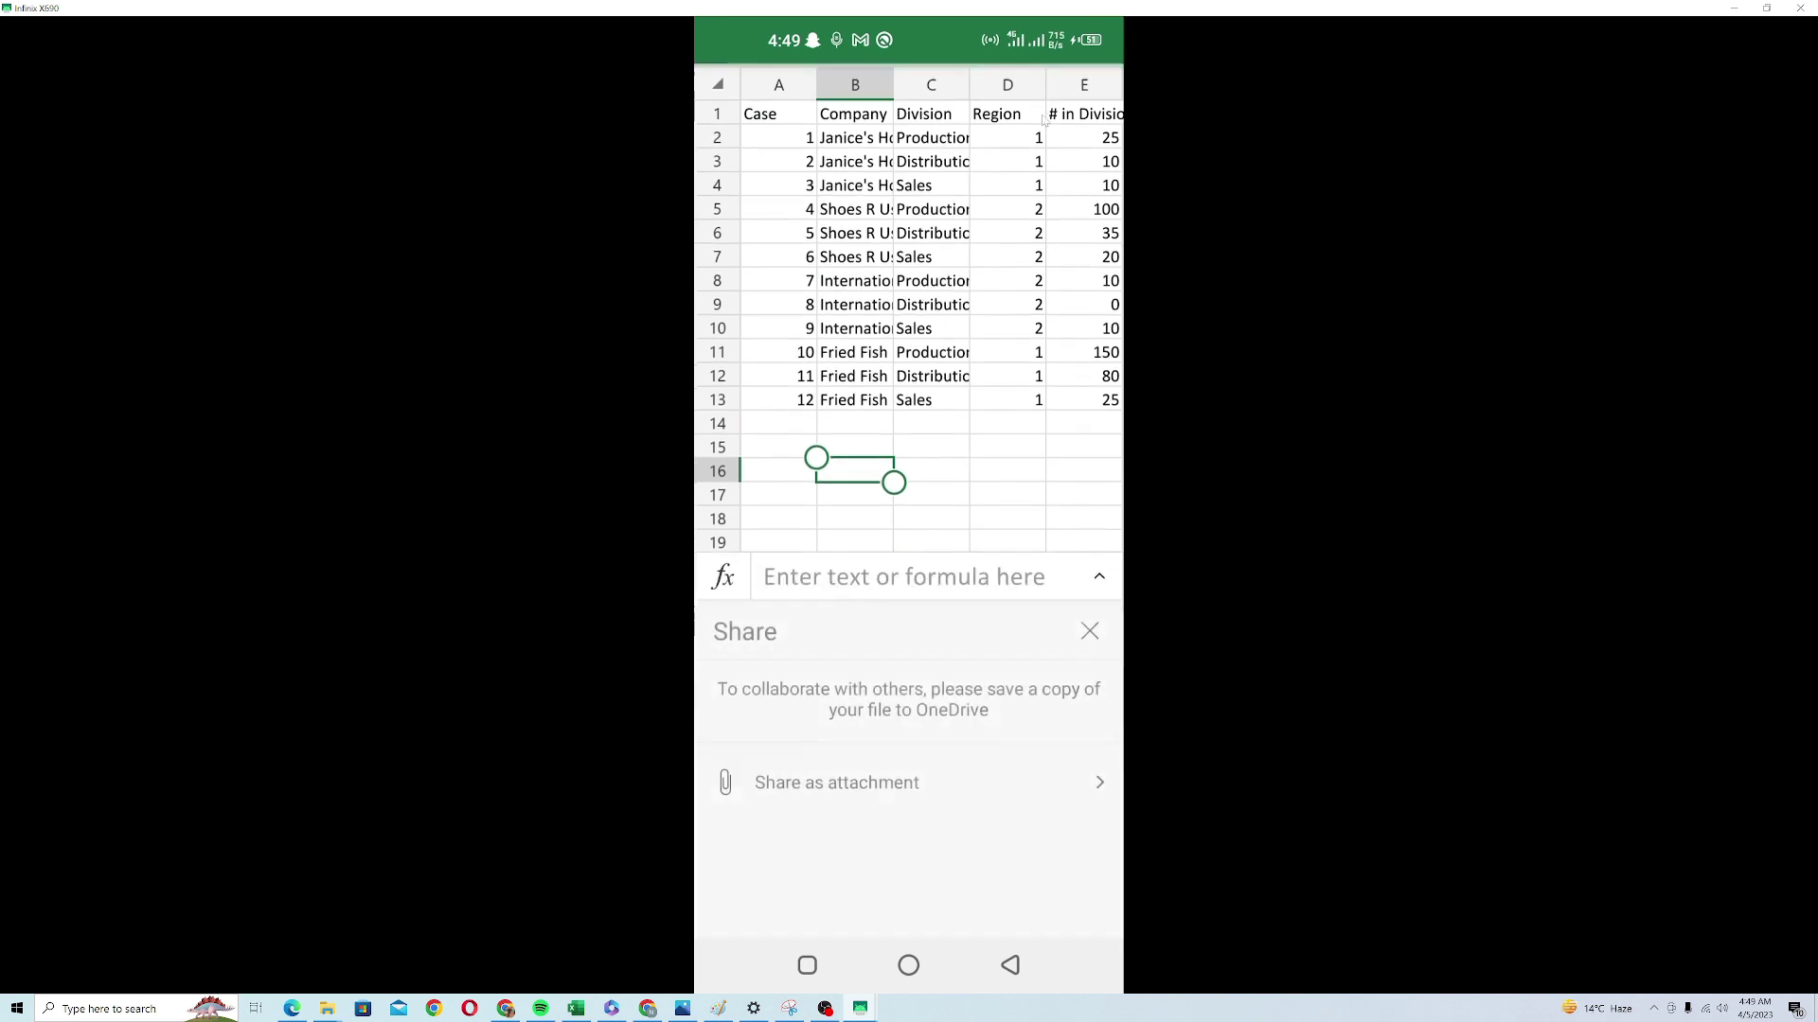
pyautogui.click(833, 769)
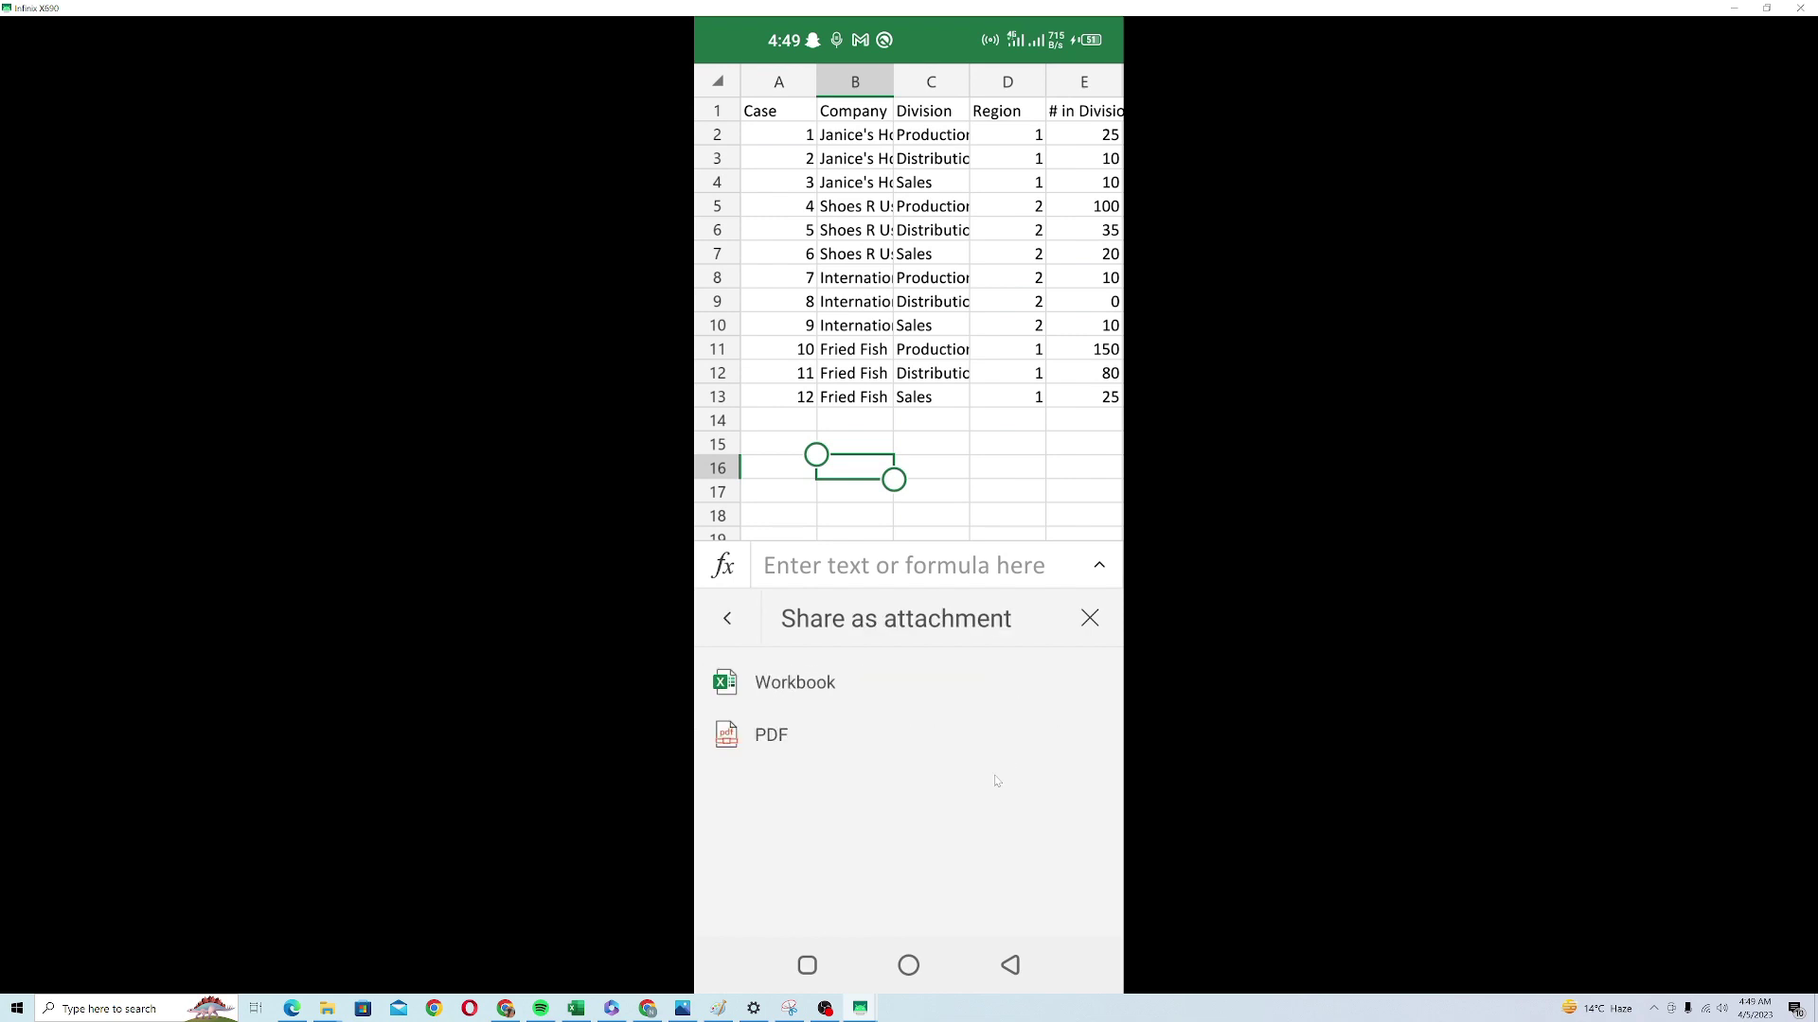
pyautogui.click(773, 689)
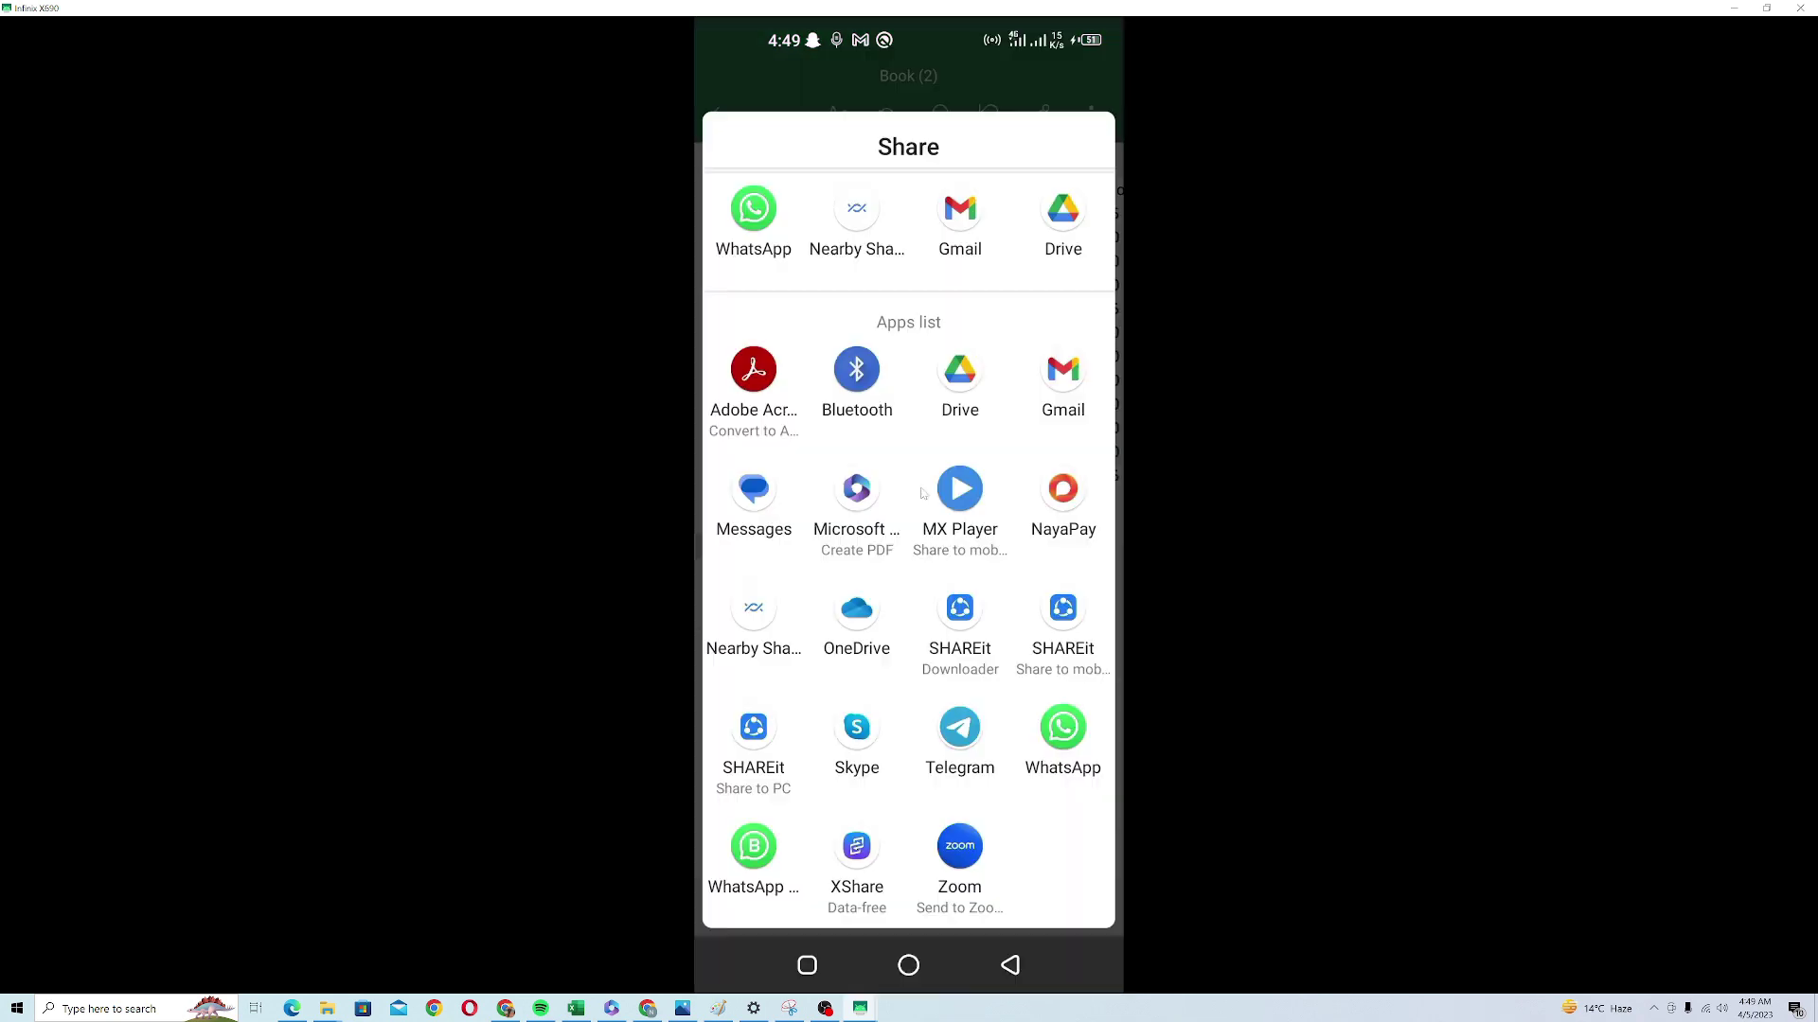